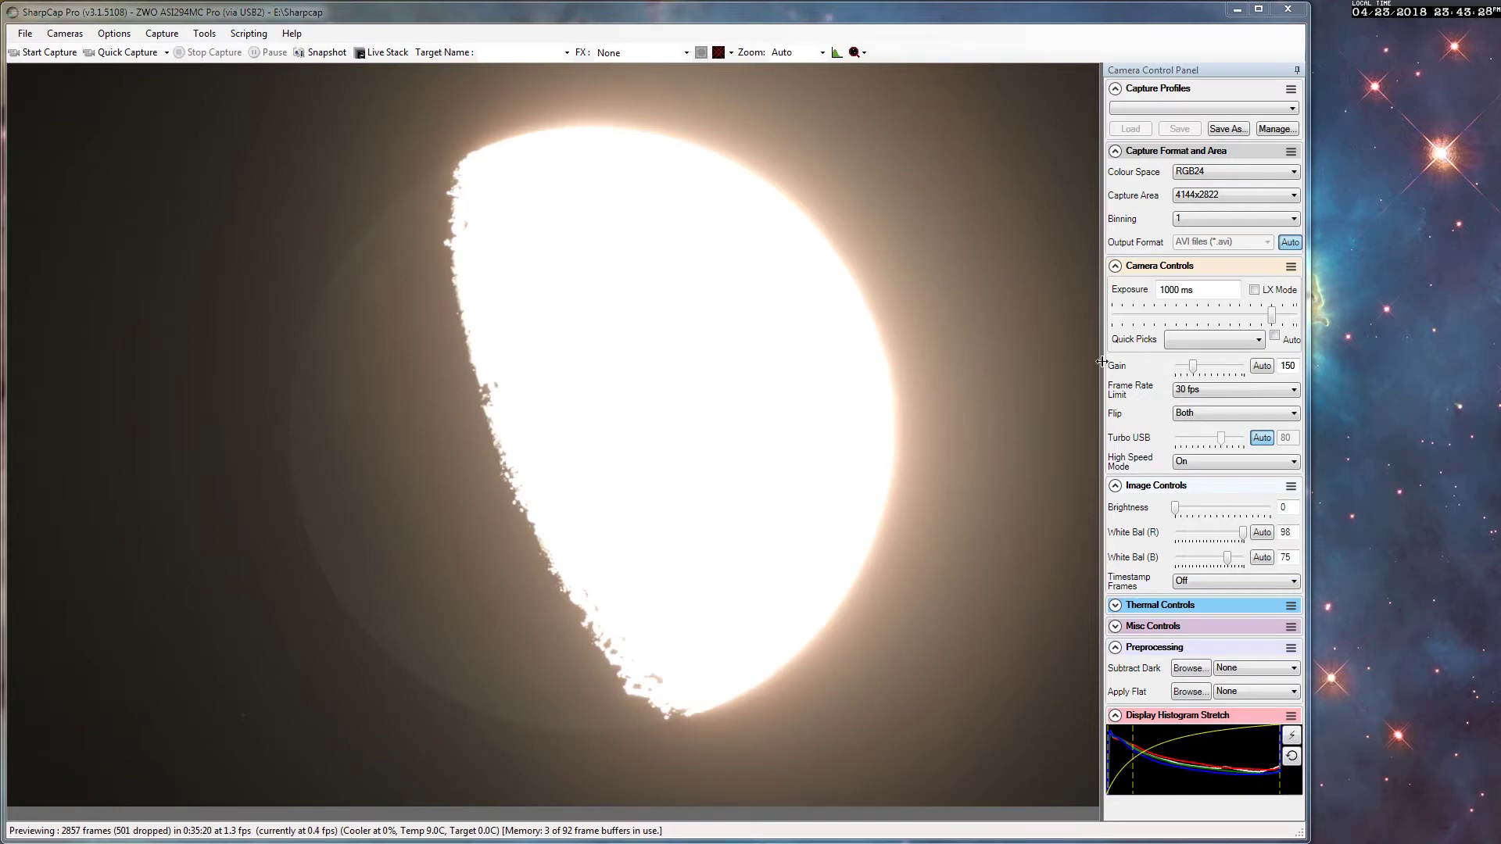
Reduce the camera exposure to 2.2 ms so the Moon's lit surface shows detail.
click(1144, 319)
click(1144, 318)
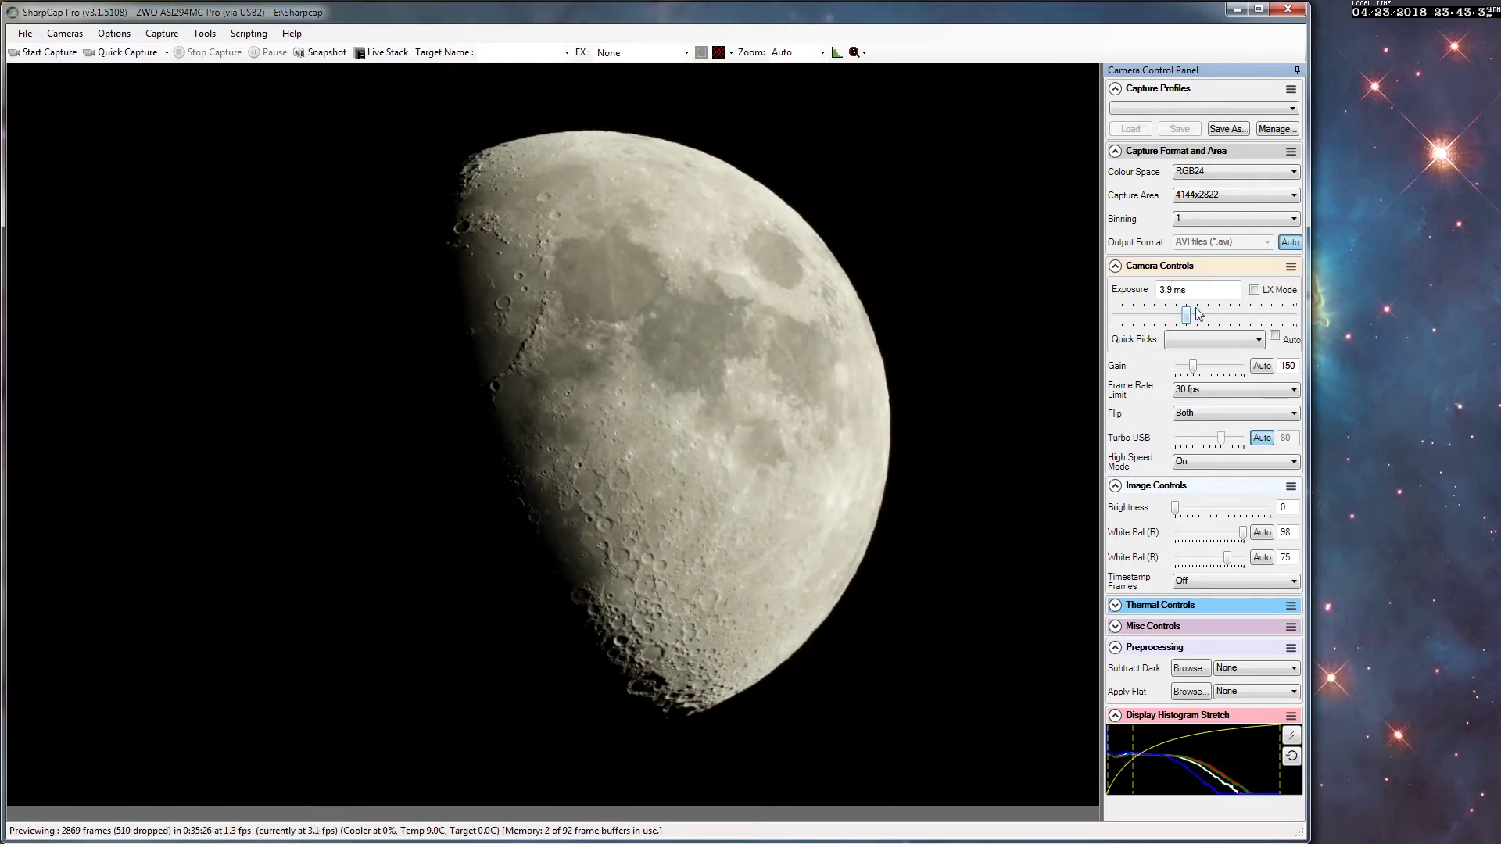
drag(1187, 318, 1179, 319)
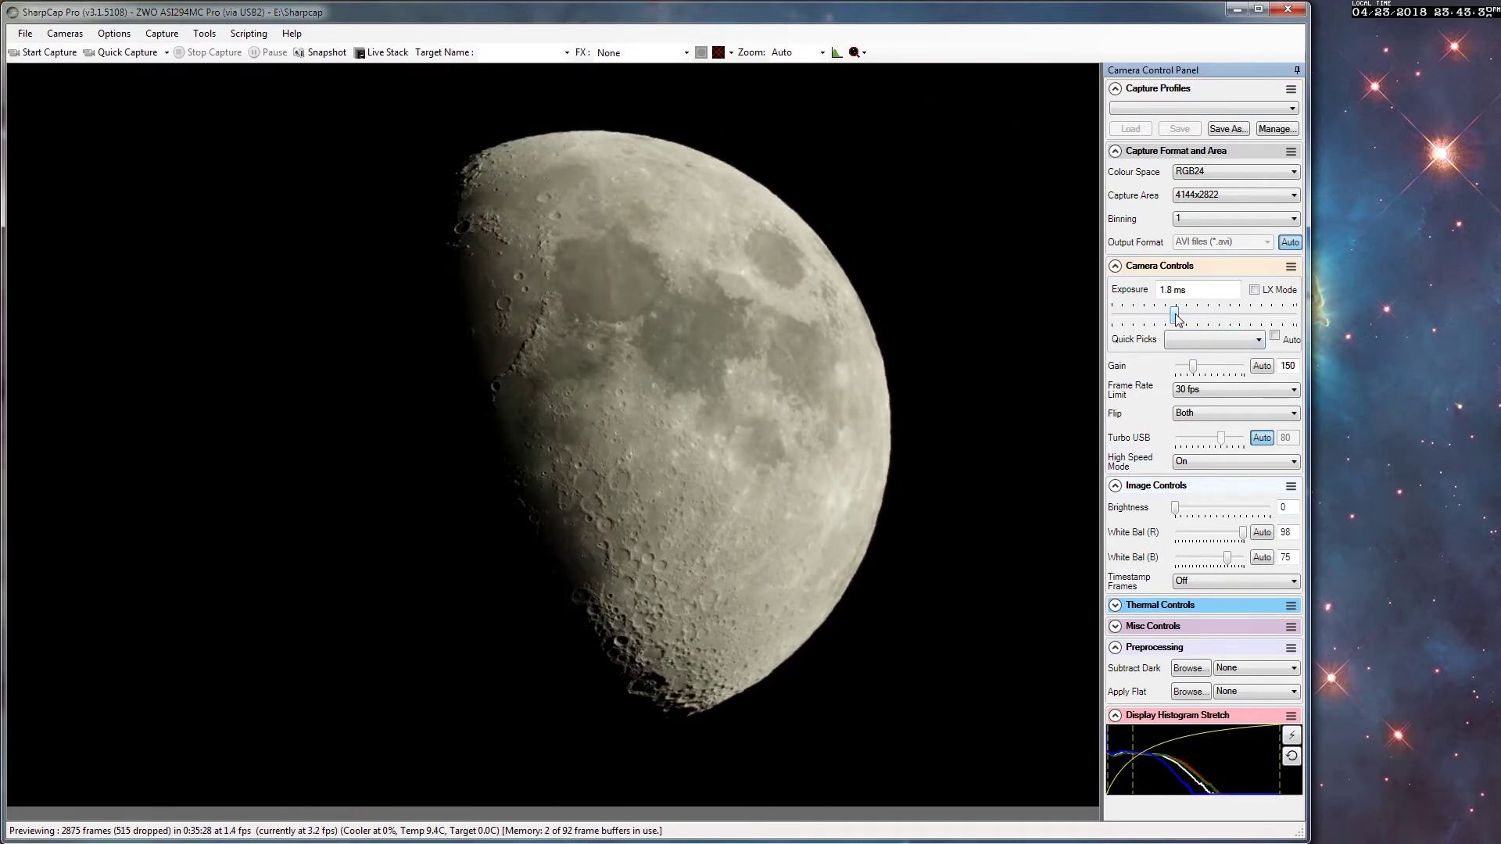
drag(1179, 319, 1180, 319)
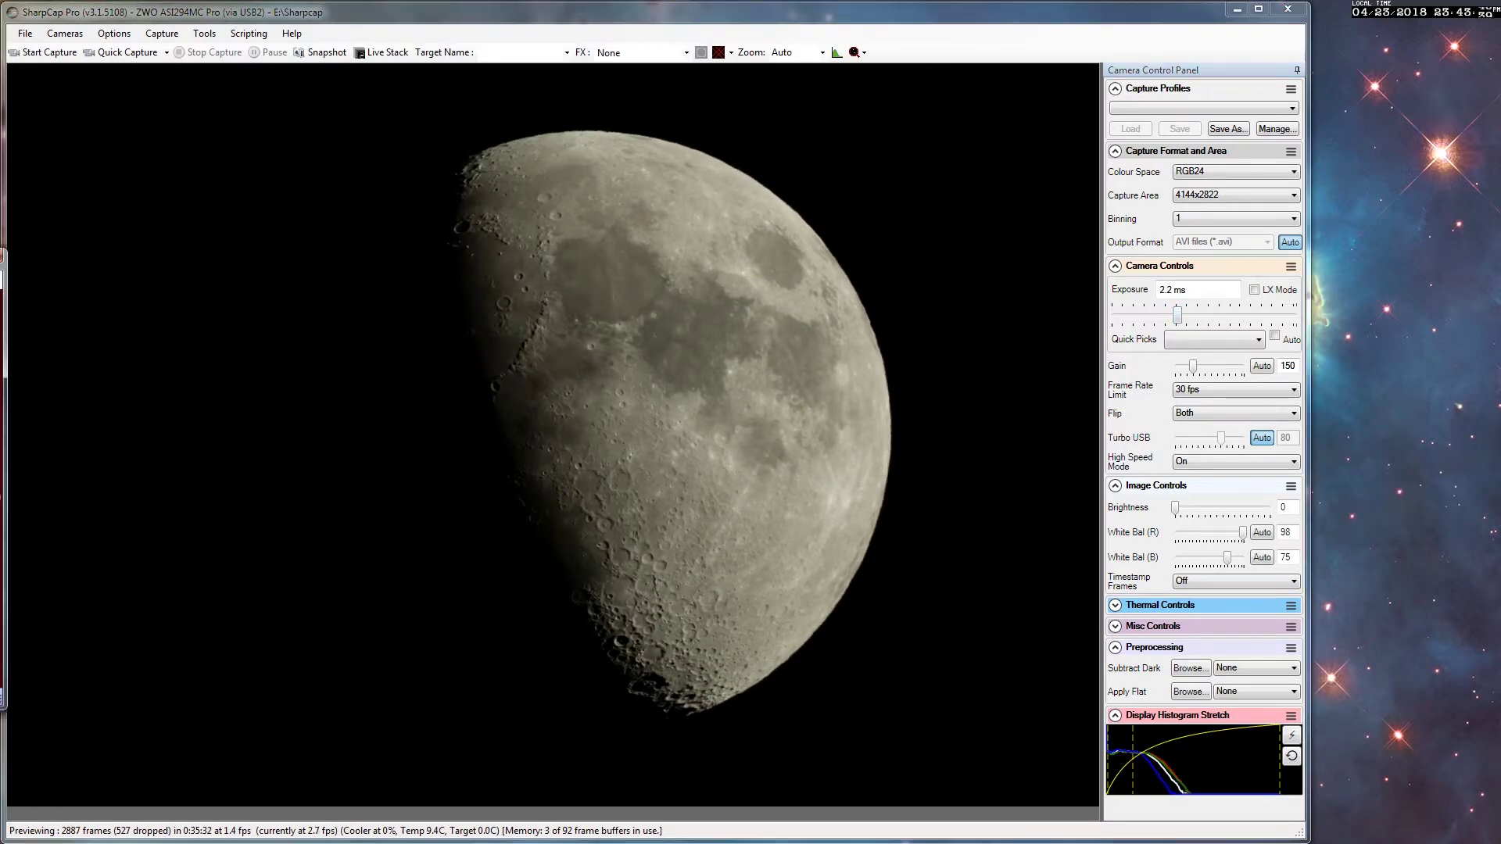
Switch to Astro-Physics Command Center, apply the Zero tracking rate, and move its window off the Moon preview.
key(alt+Tab)
drag(536, 302, 418, 352)
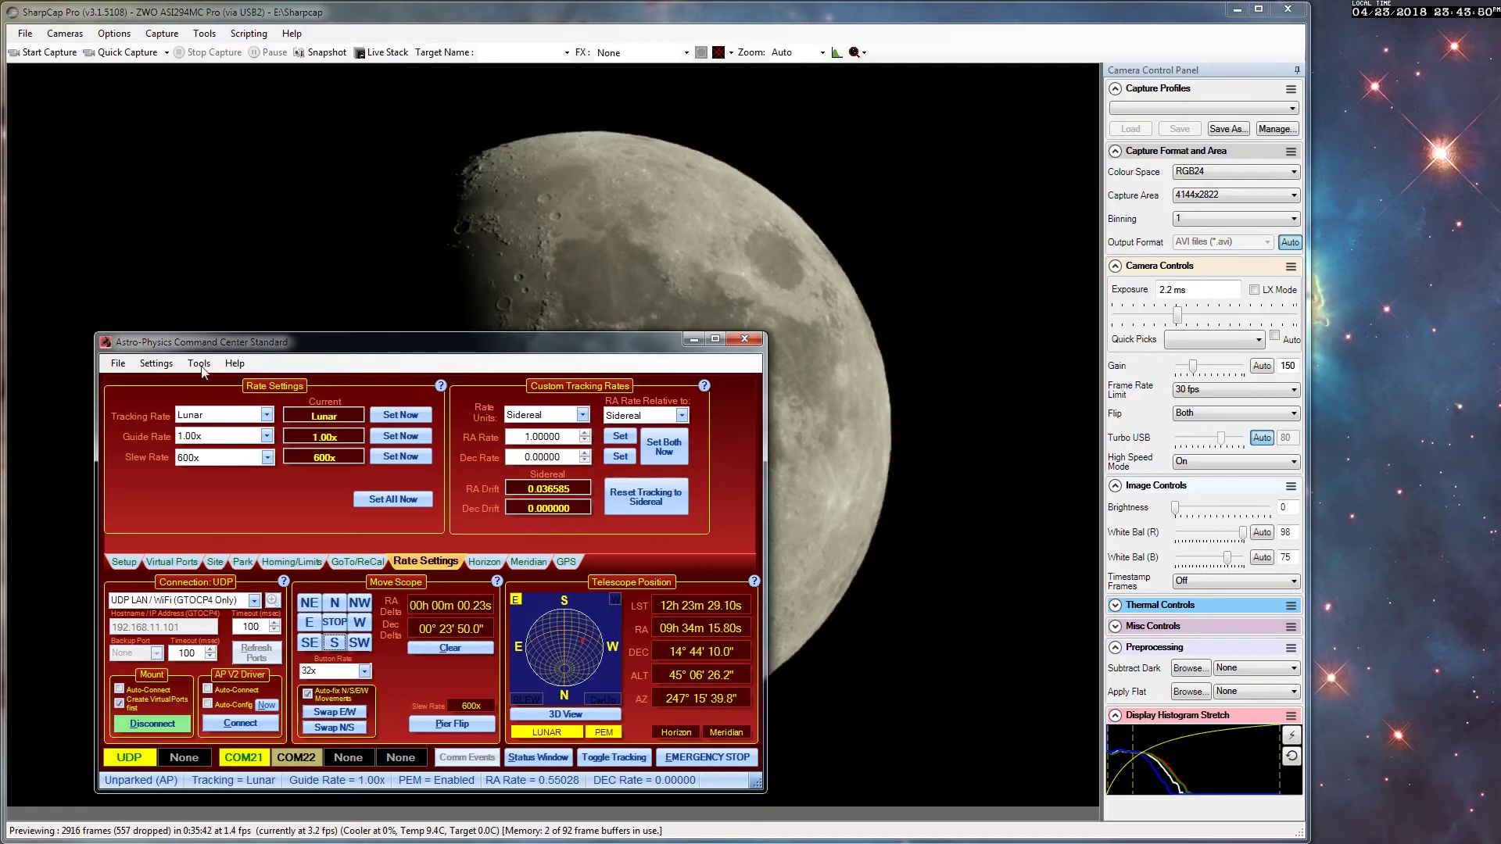
click(267, 415)
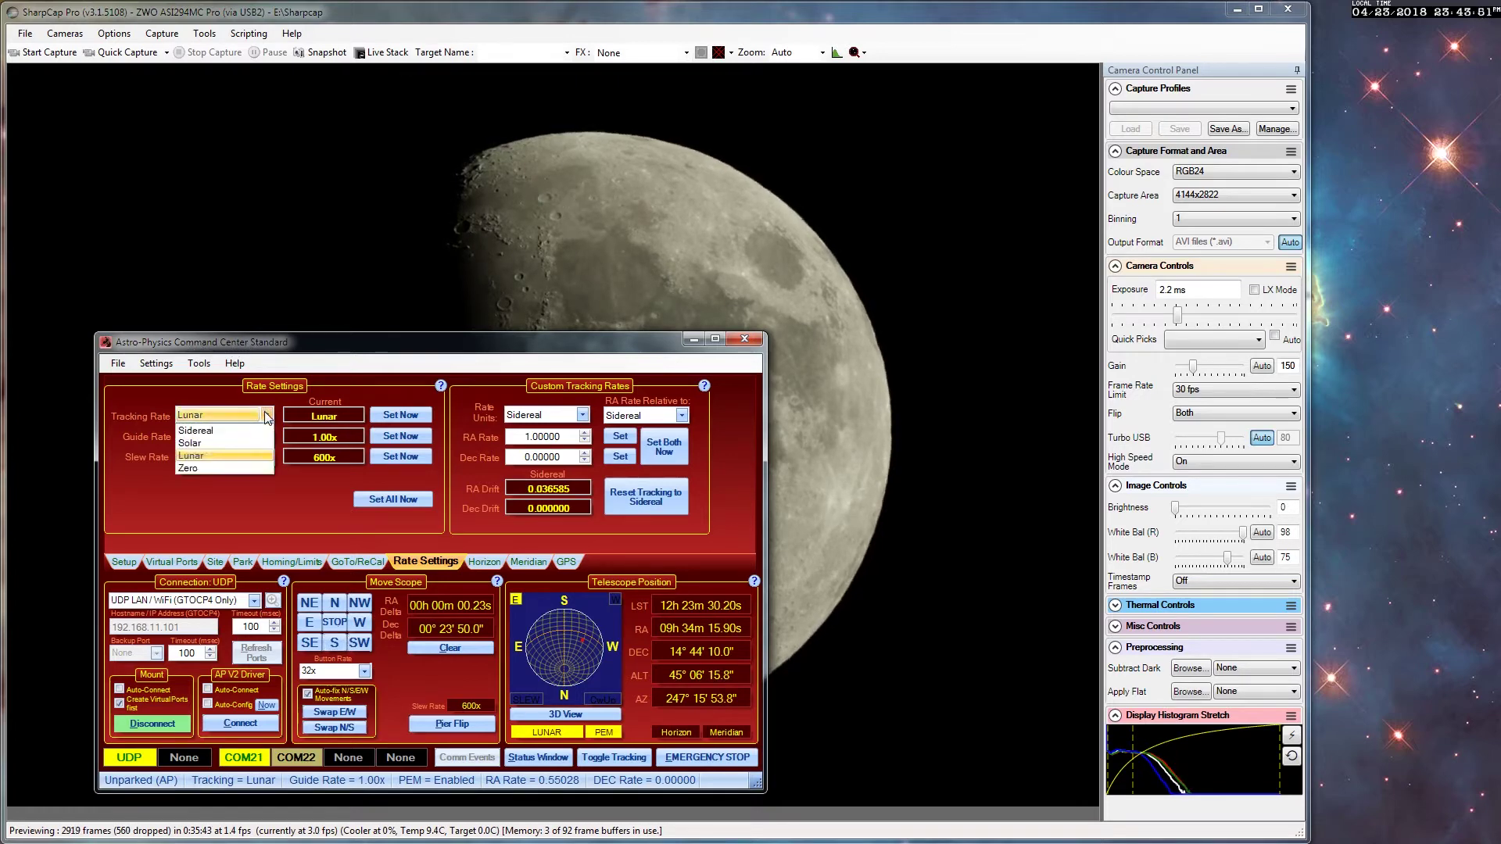
click(194, 469)
drag(315, 347, 0, 337)
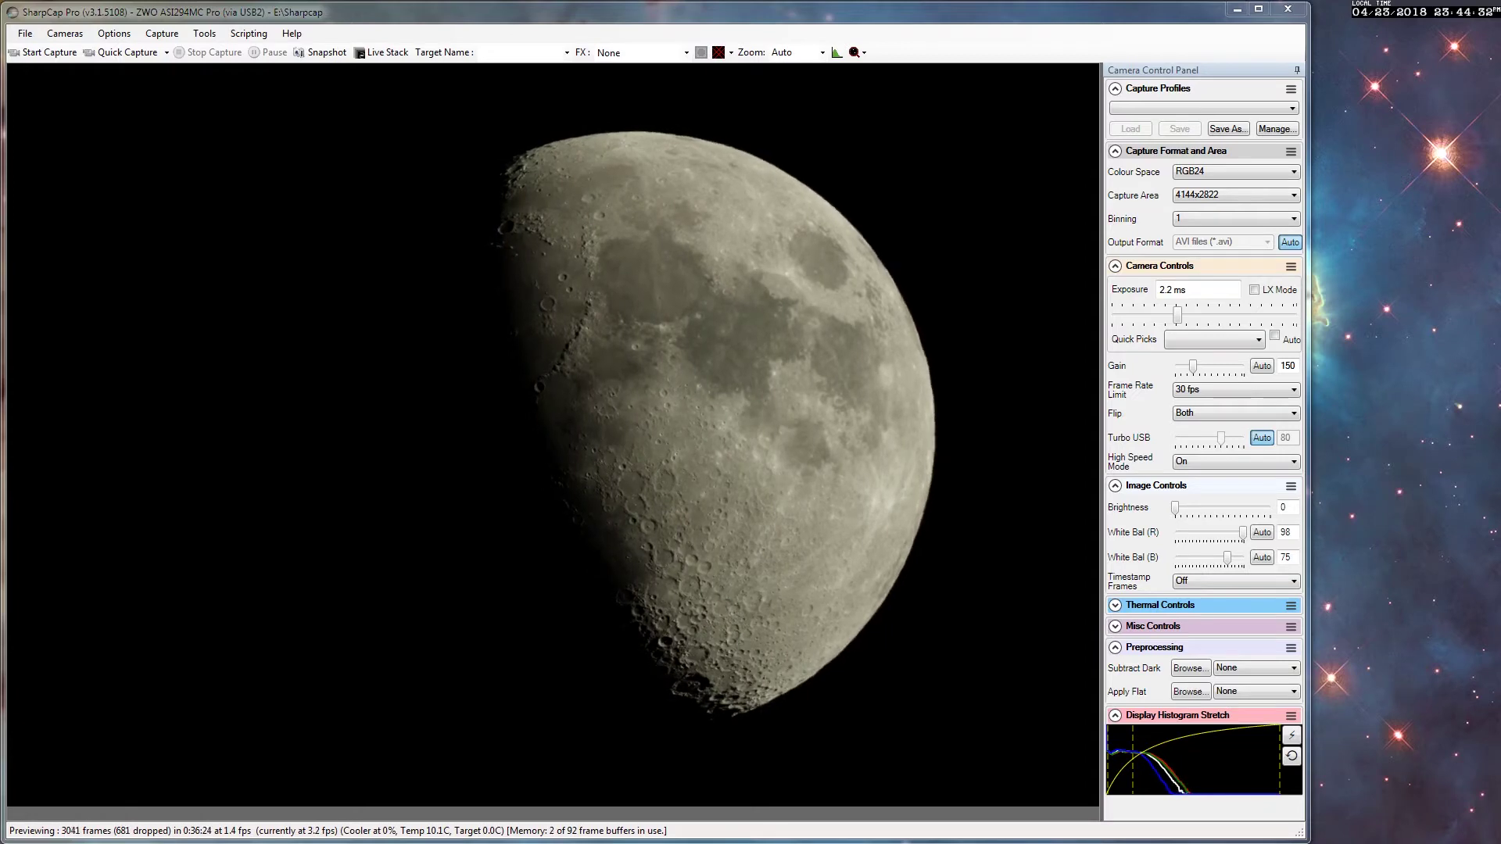
Bring the Command Center window back into view and apply the Lunar tracking rate to the mount.
drag(0, 346, 187, 367)
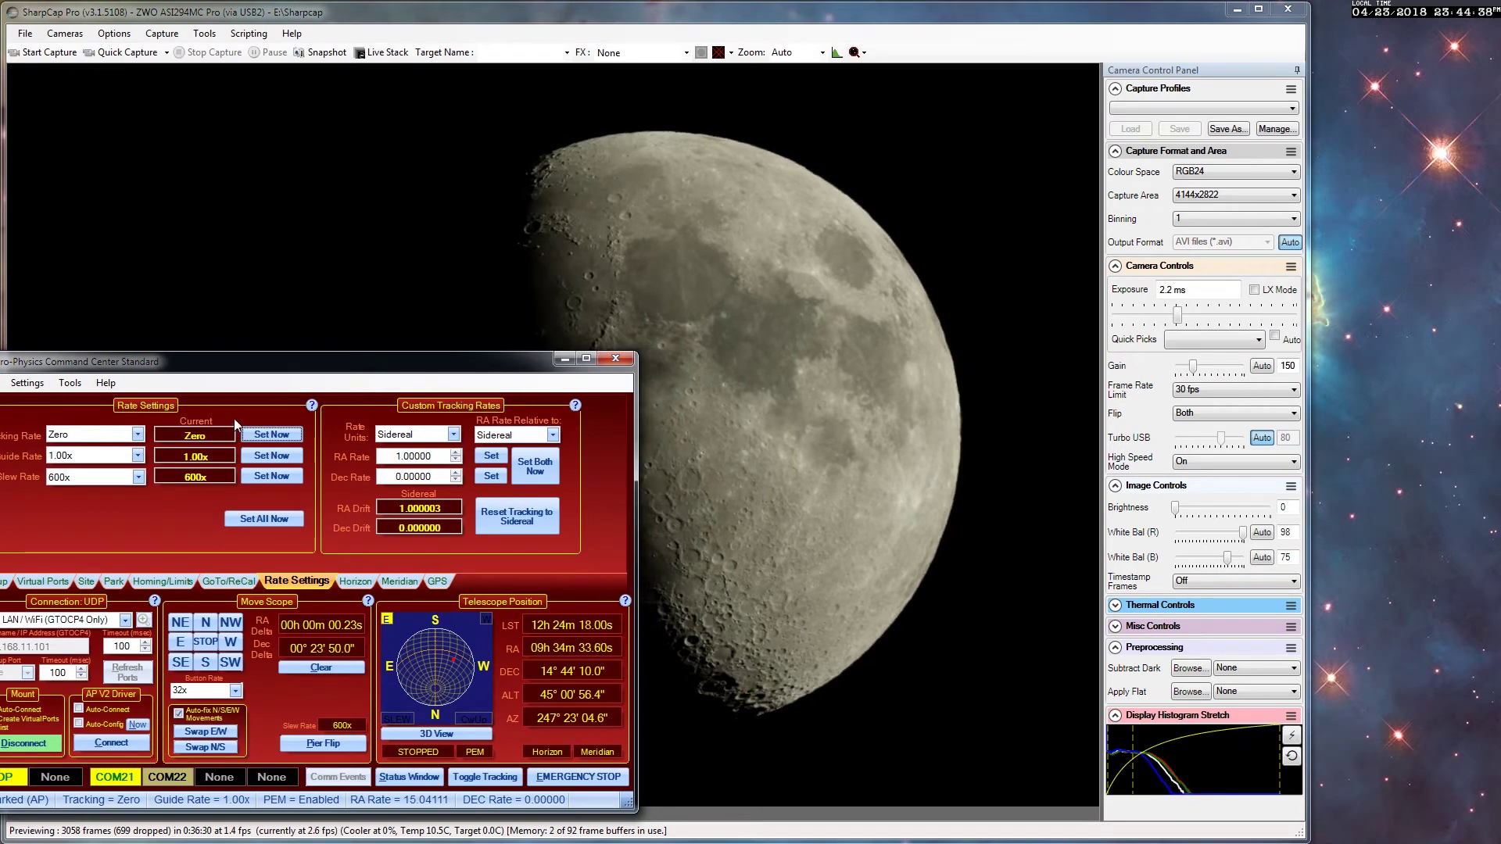
drag(402, 367, 461, 362)
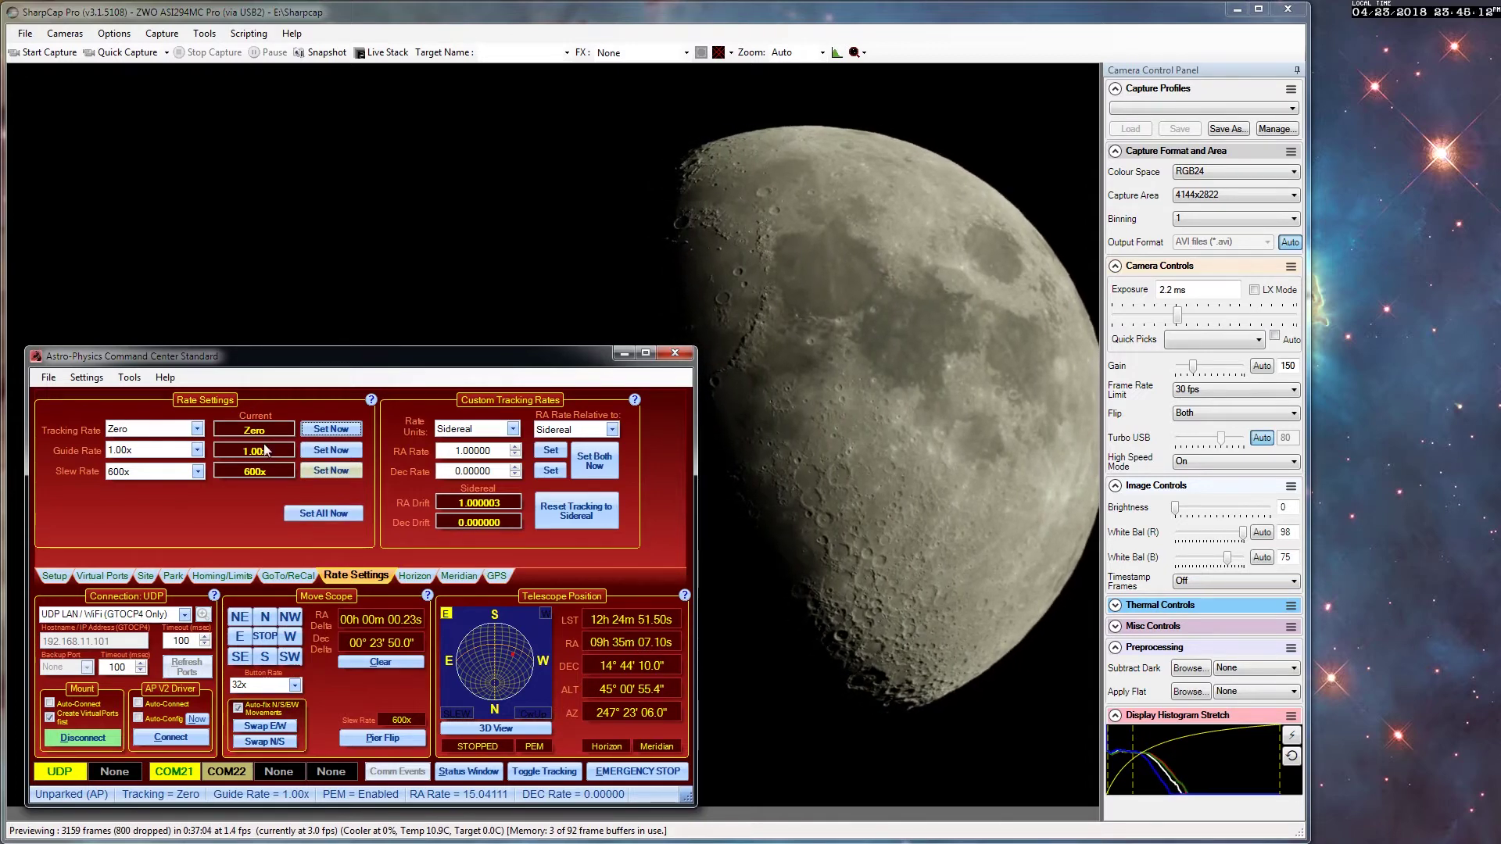
click(190, 430)
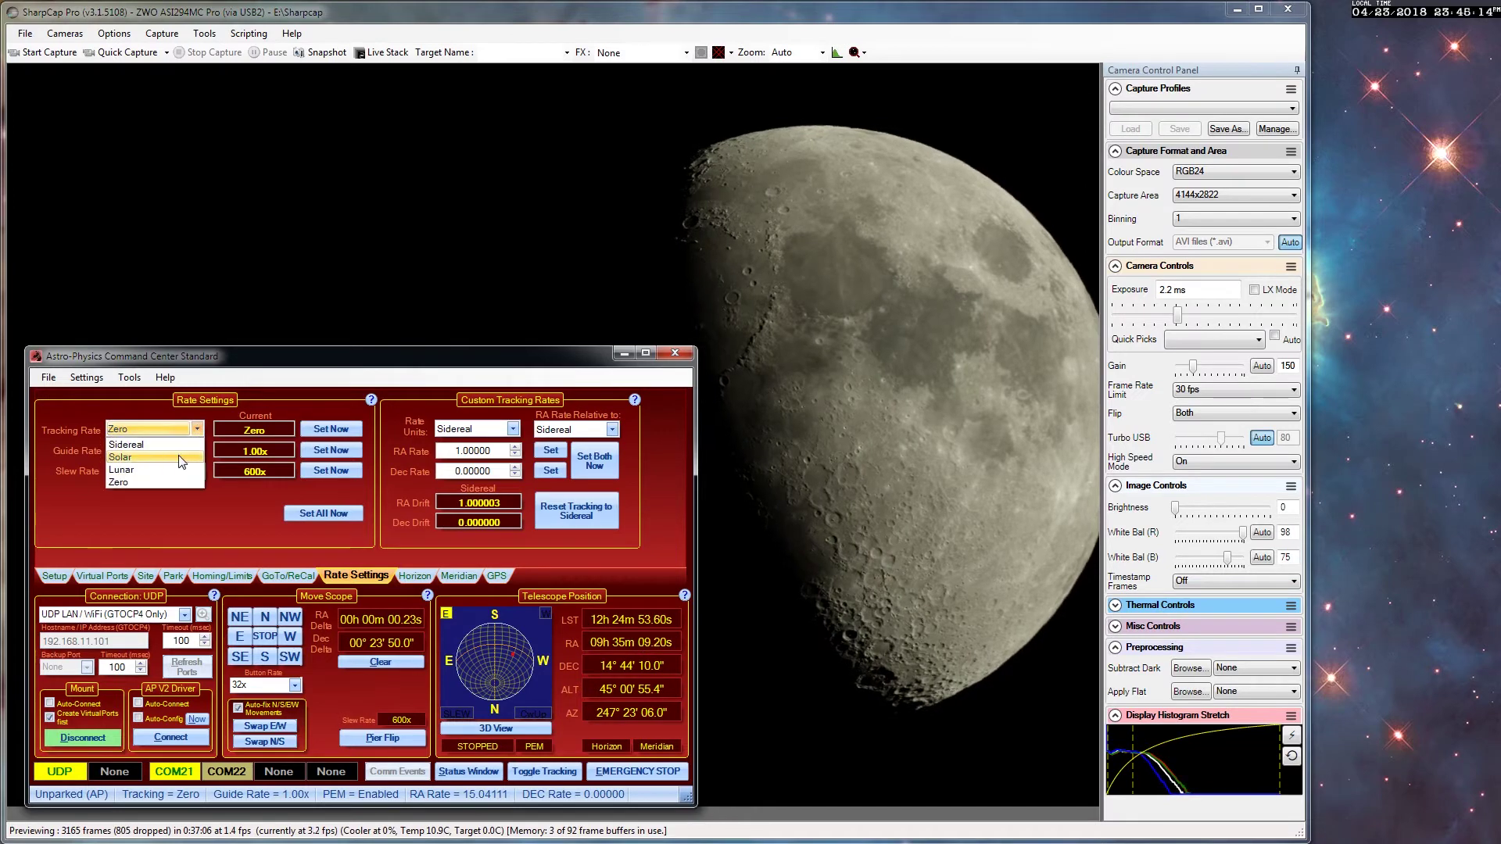
click(181, 470)
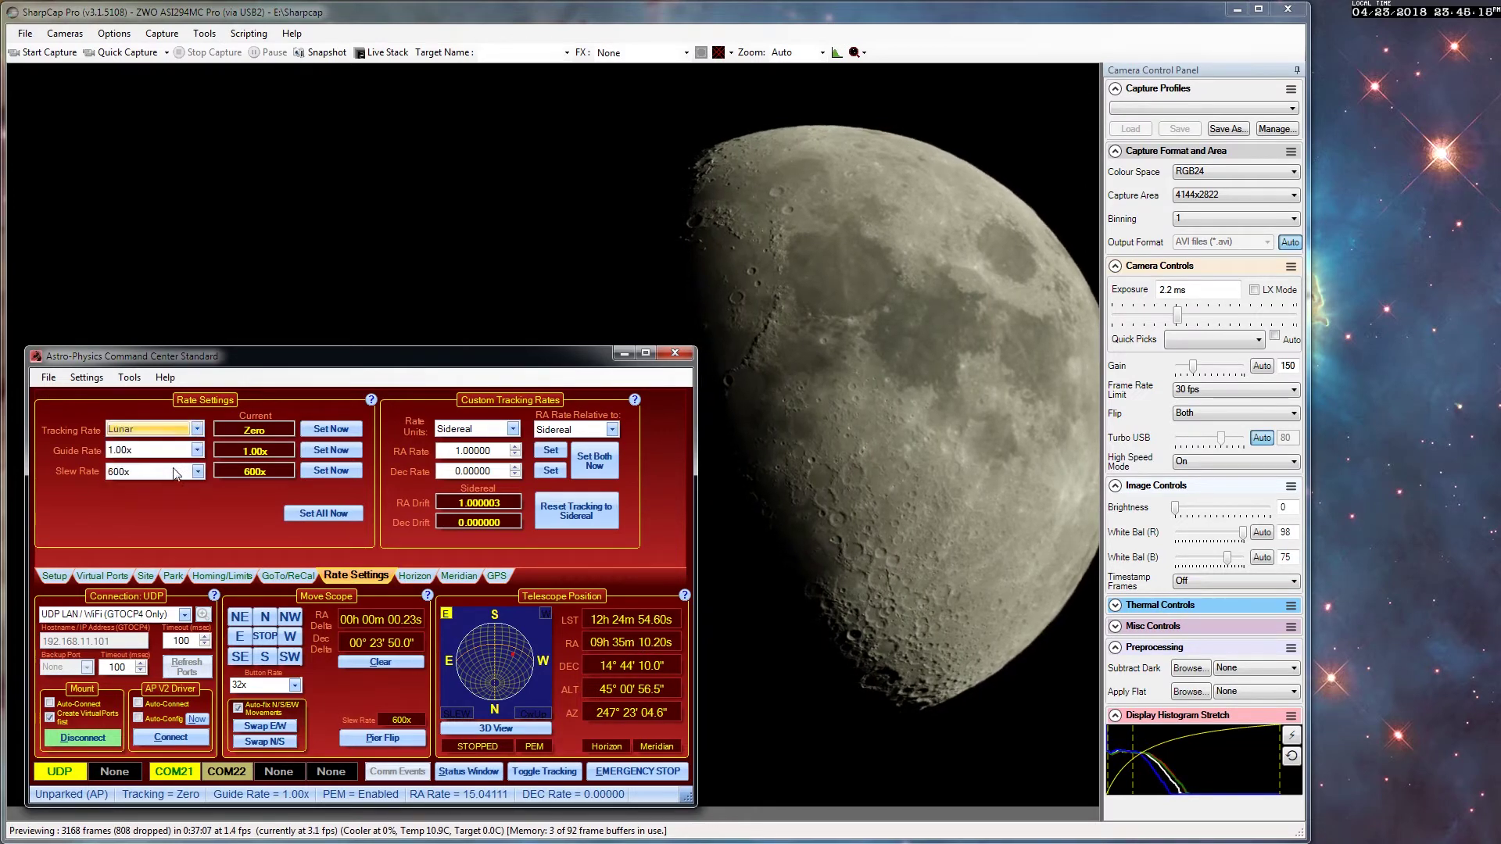
click(339, 430)
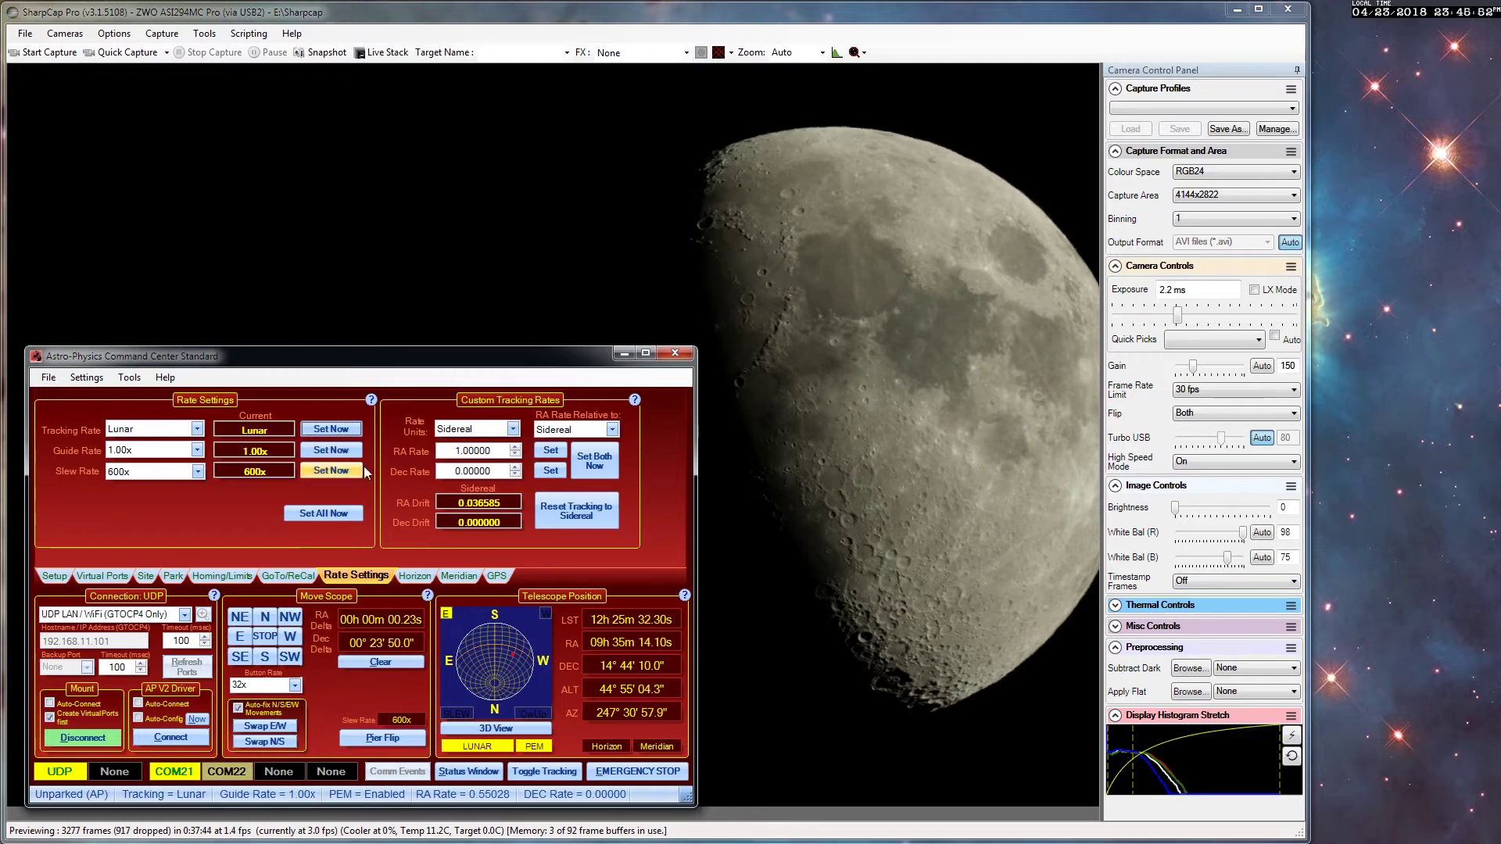
Stop the mount's tracking by applying the Zero tracking rate.
click(197, 428)
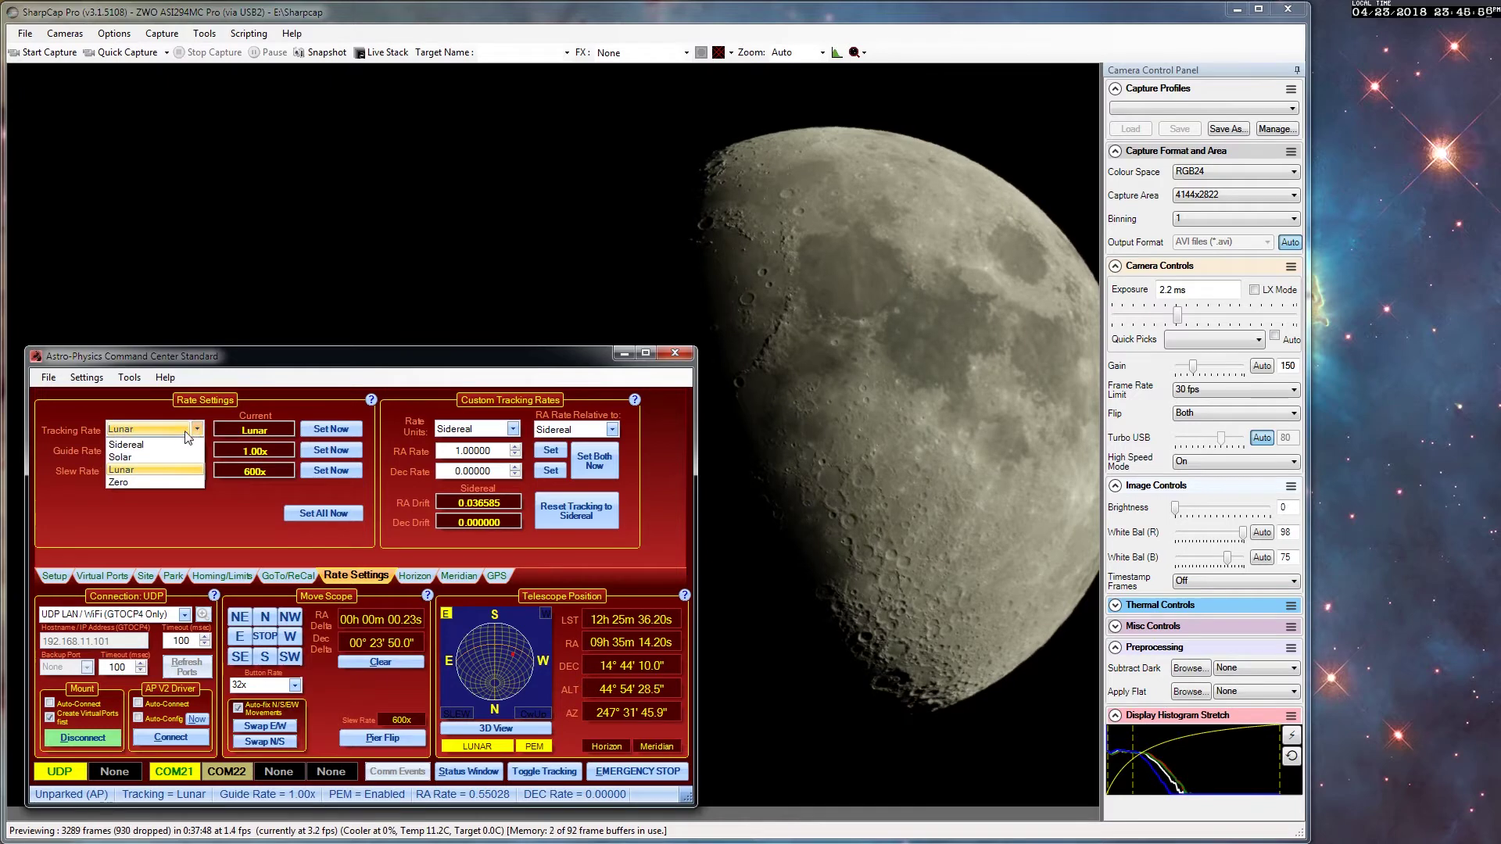
click(158, 480)
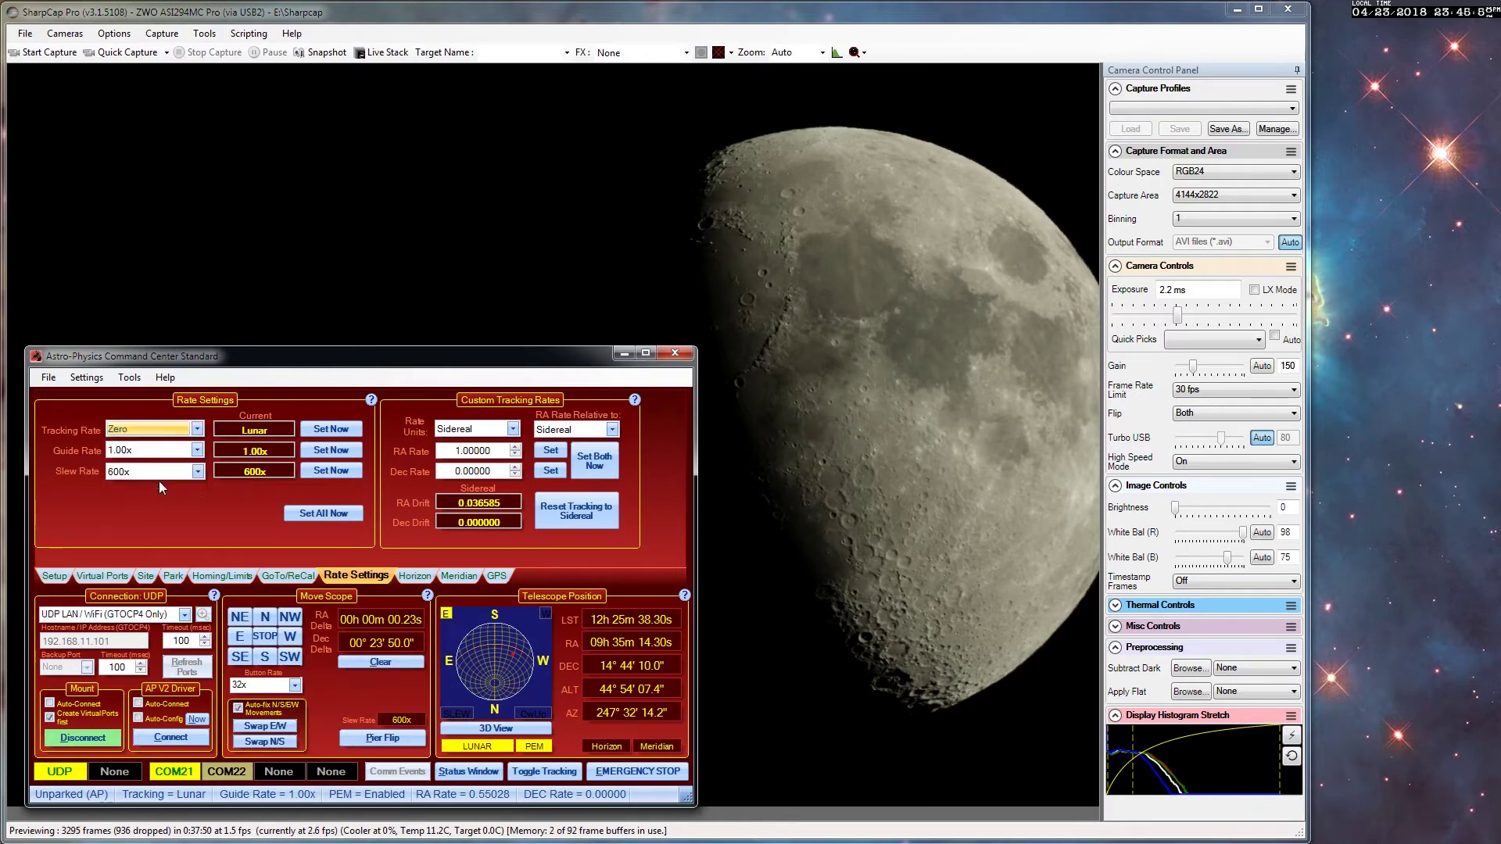
click(331, 435)
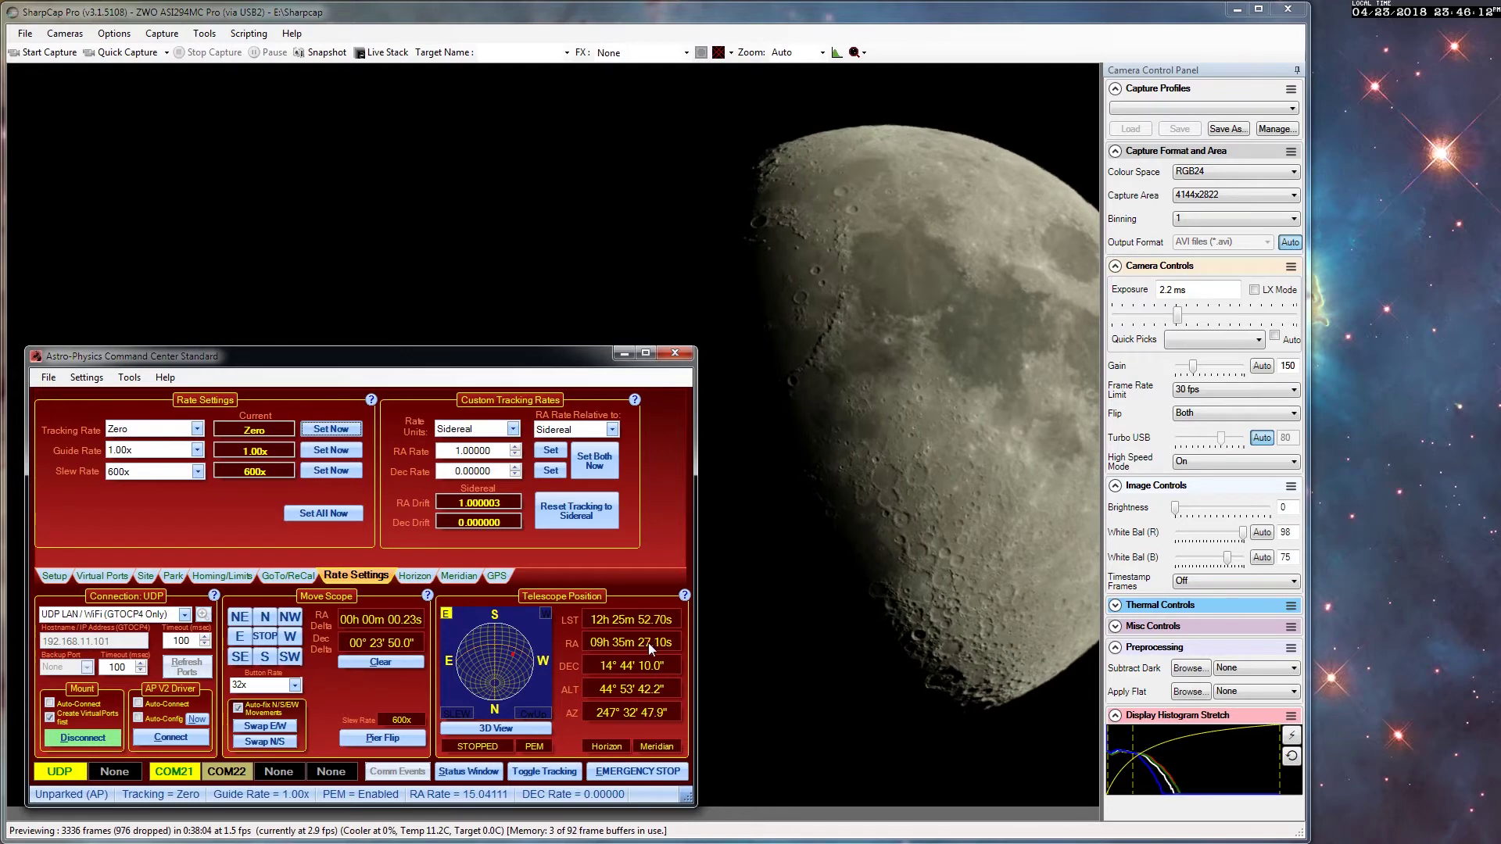
Resume Moon tracking by applying the Lunar tracking rate.
click(197, 430)
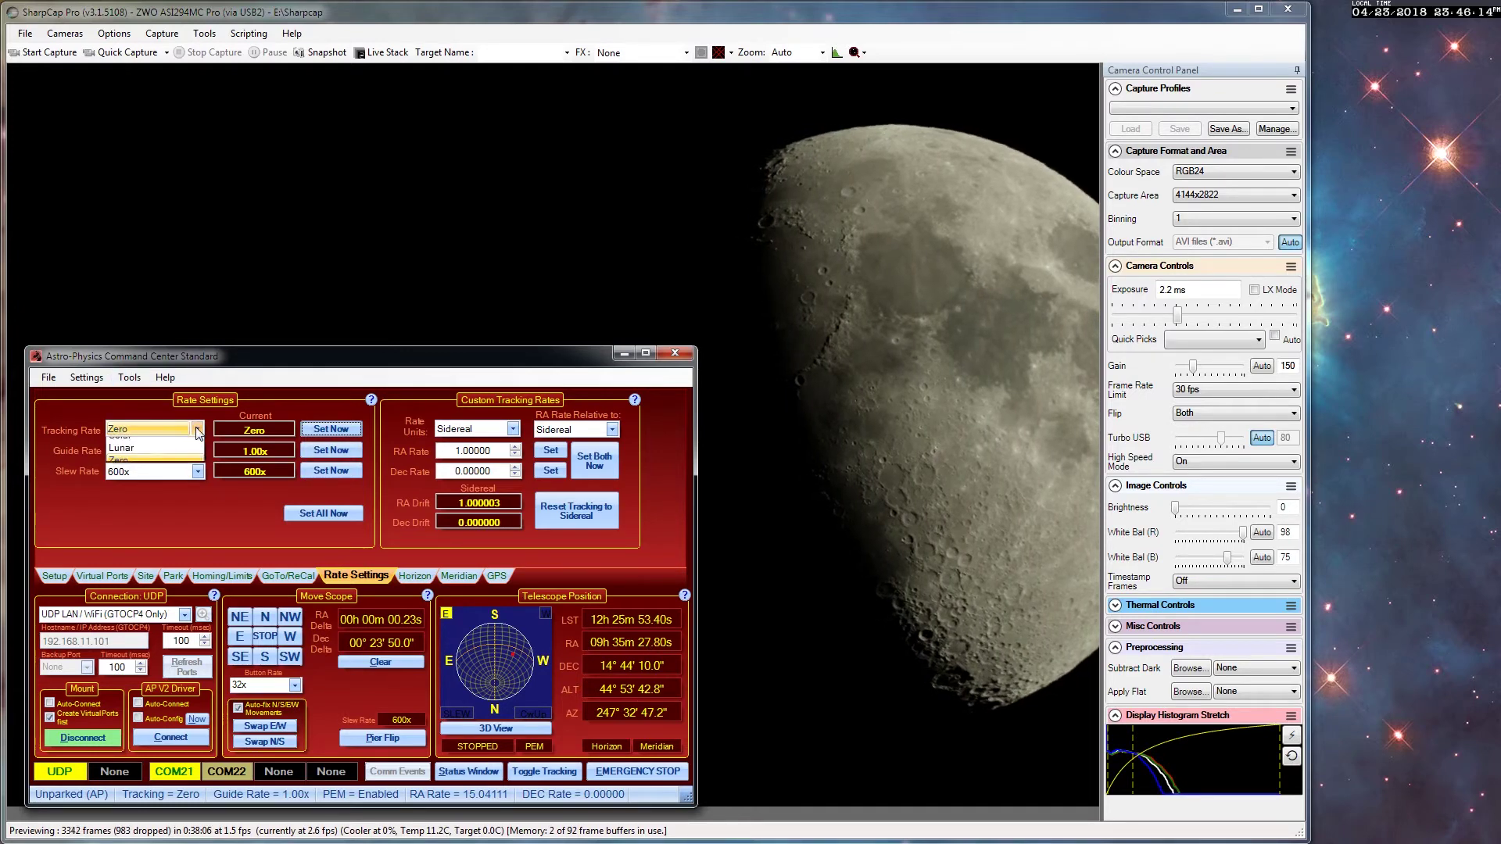
click(149, 470)
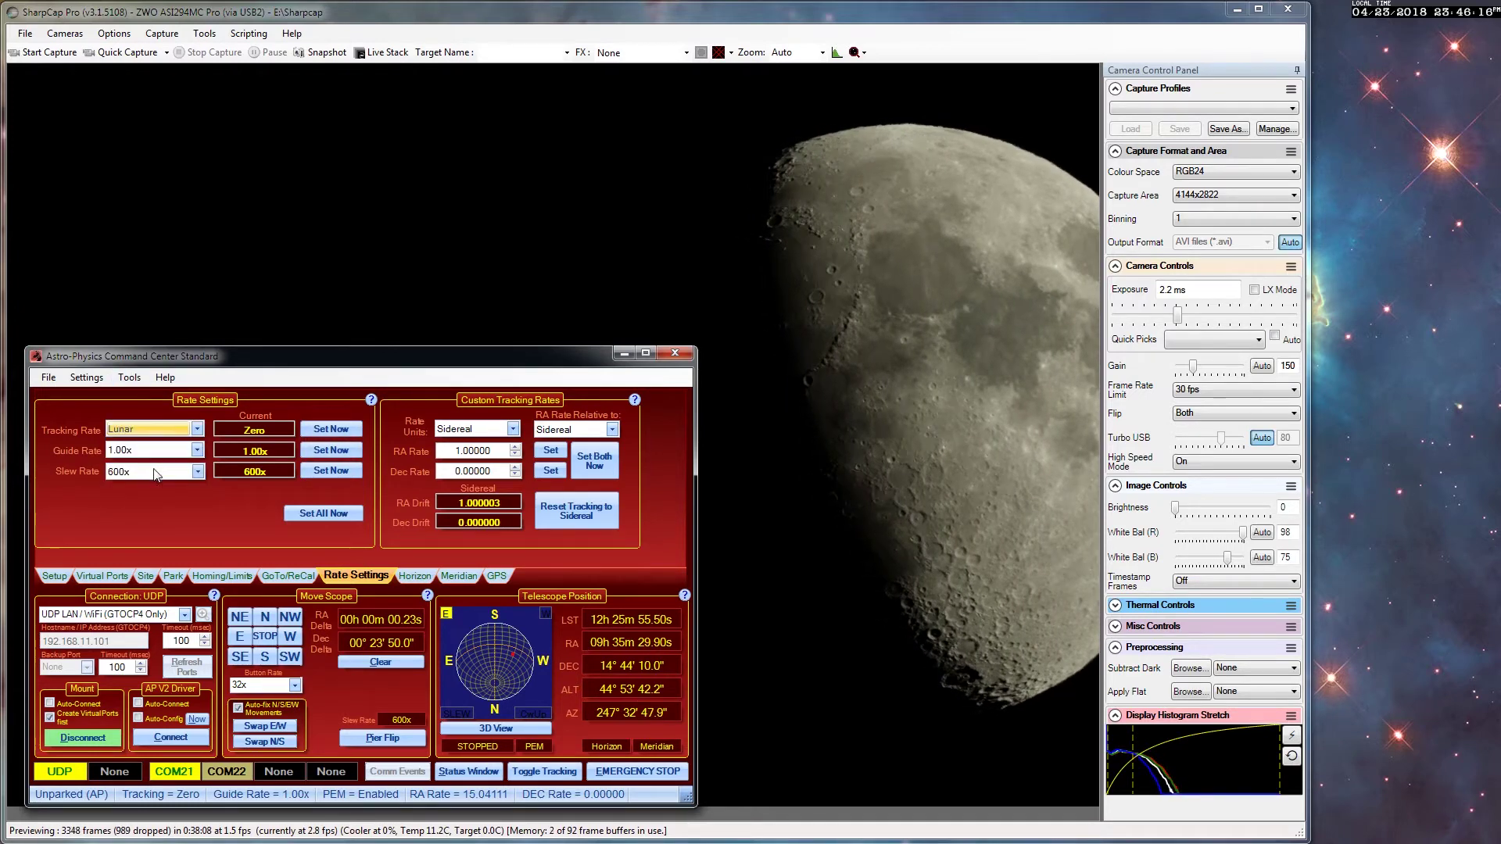
click(337, 431)
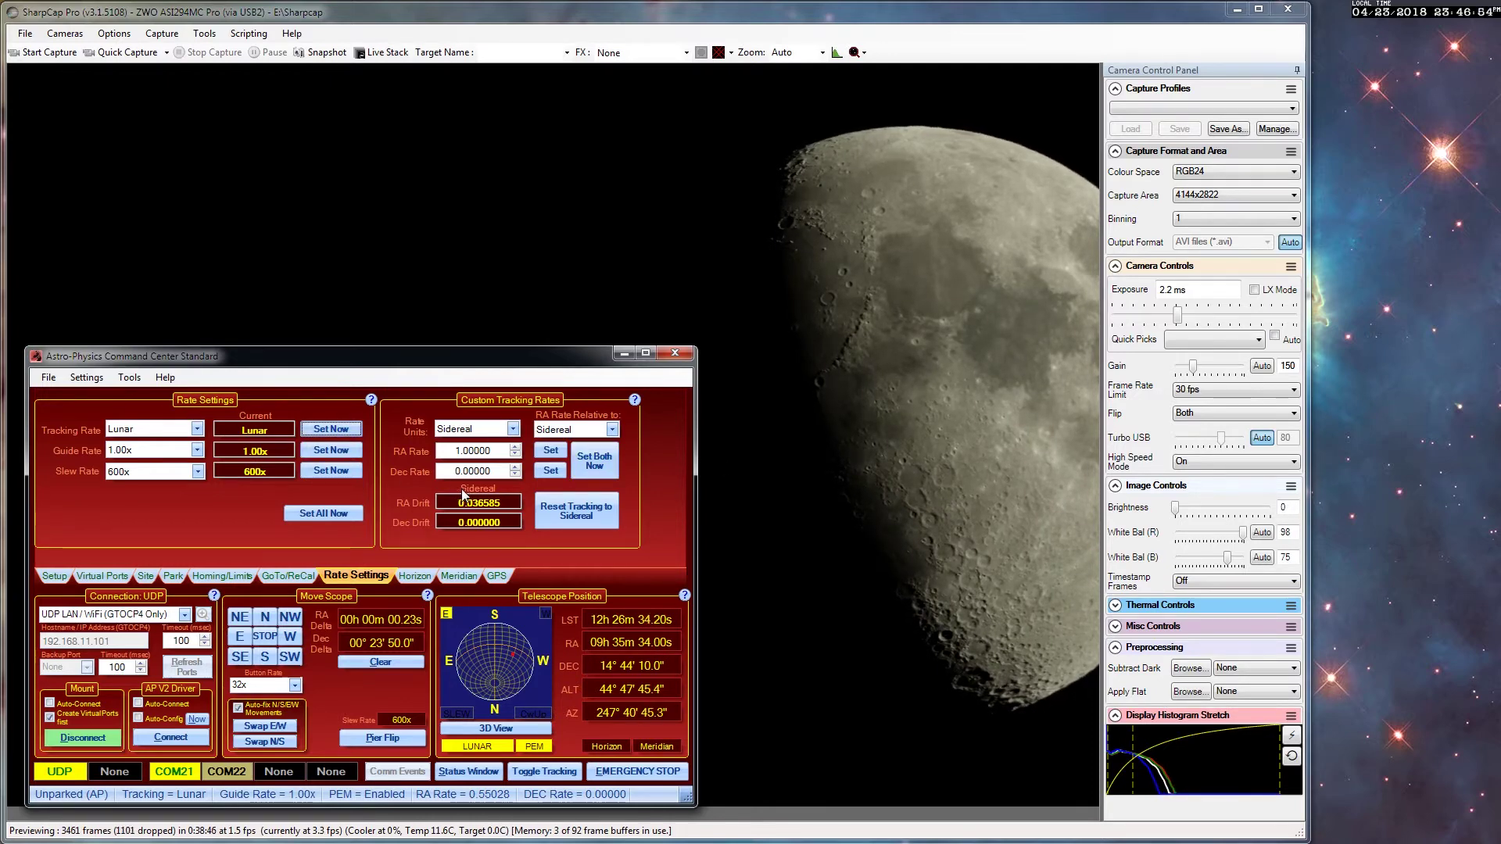
Apply the Sidereal tracking rate to the mount and move the Command Center window off the Moon preview.
click(170, 430)
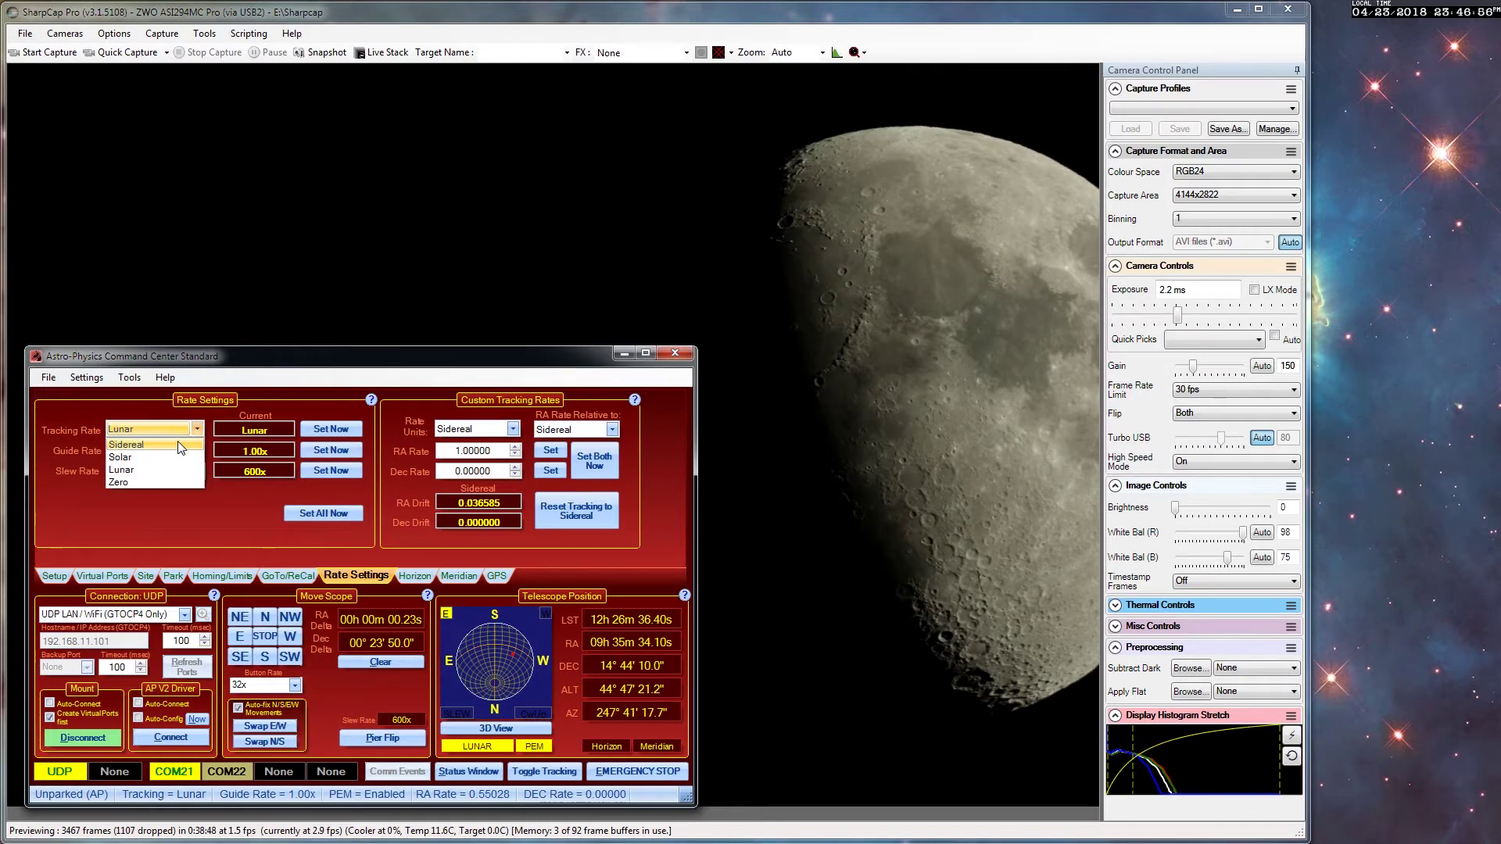
click(180, 446)
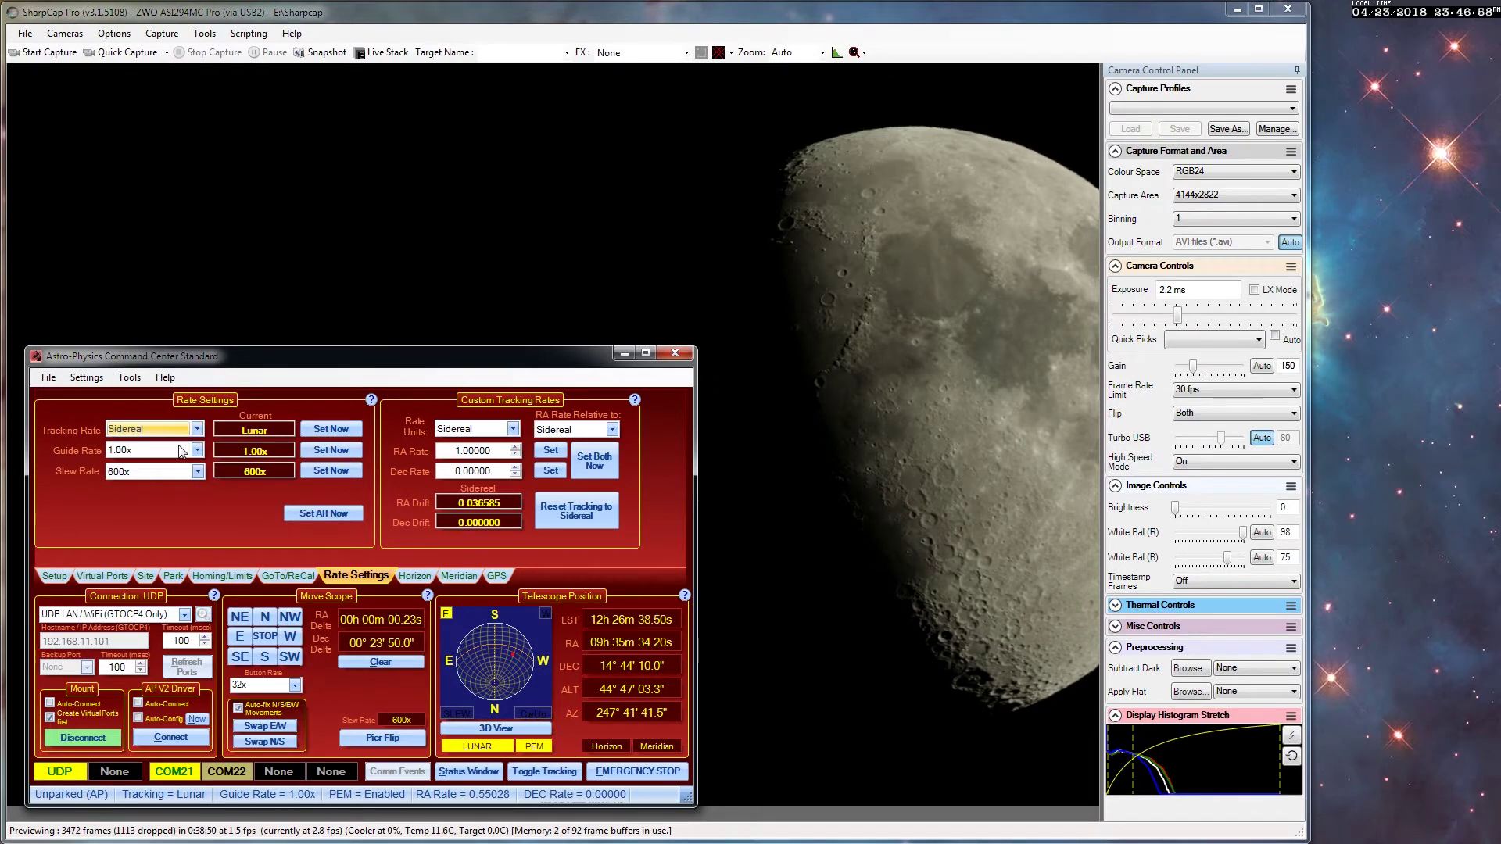
click(332, 430)
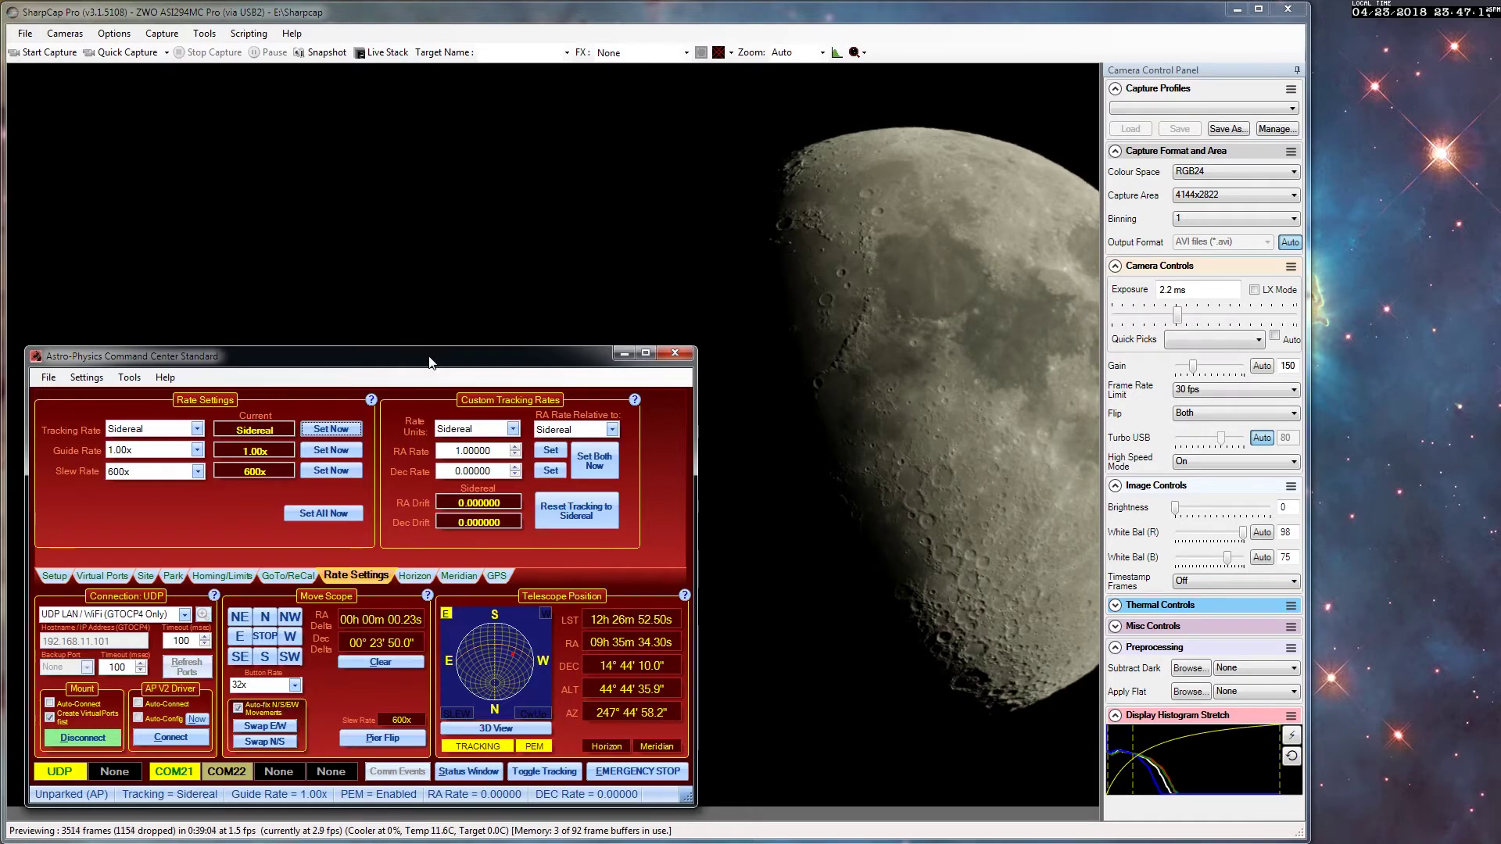
drag(423, 364, 0, 336)
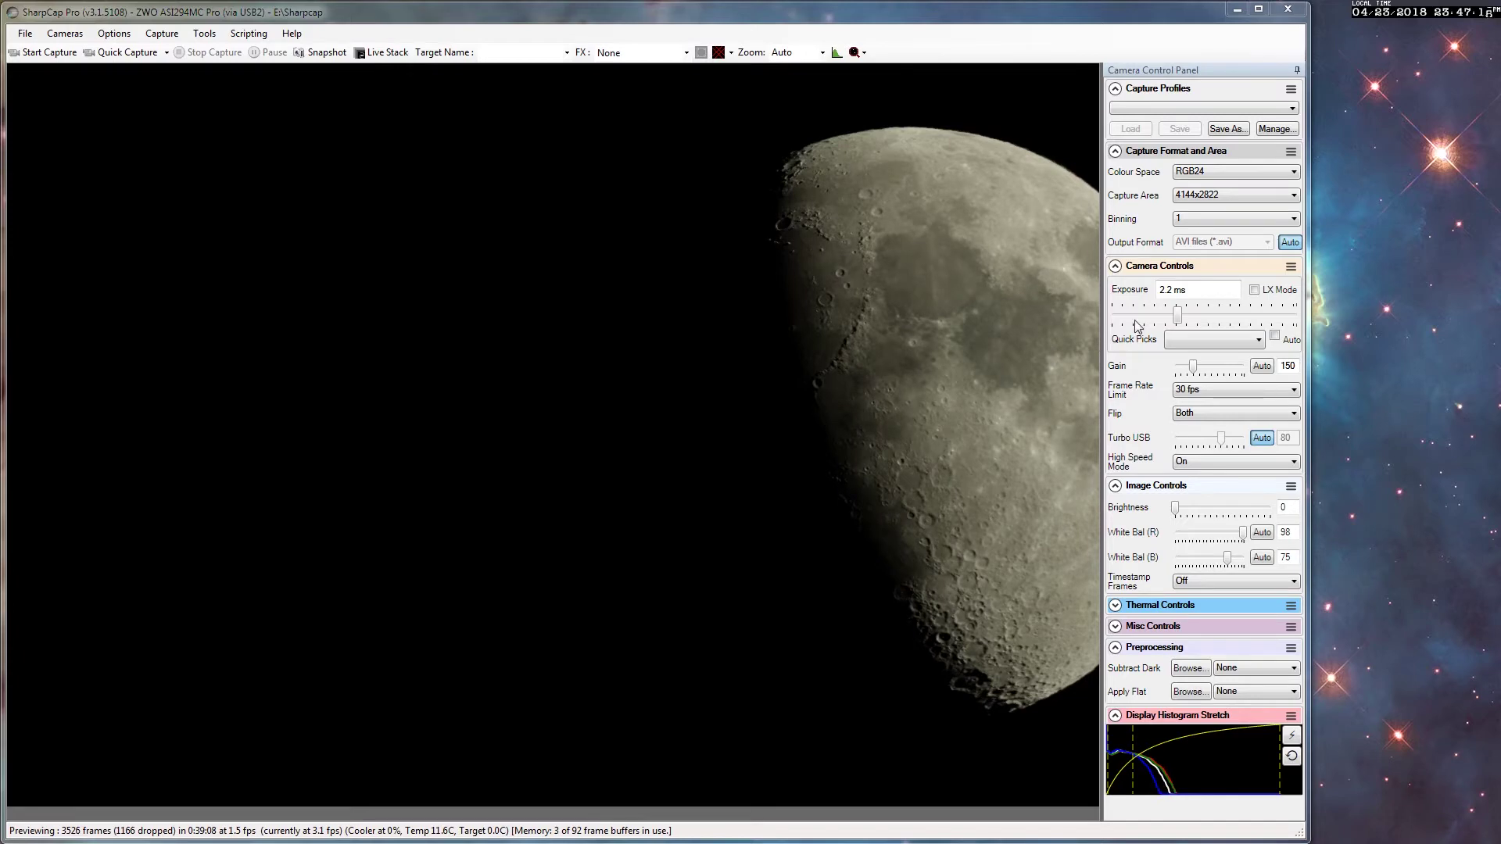
Raise the camera exposure to 1000 ms to bring out faint stars beside the Moon's dark limb.
mouse_move(1180, 315)
drag(1180, 316, 1274, 317)
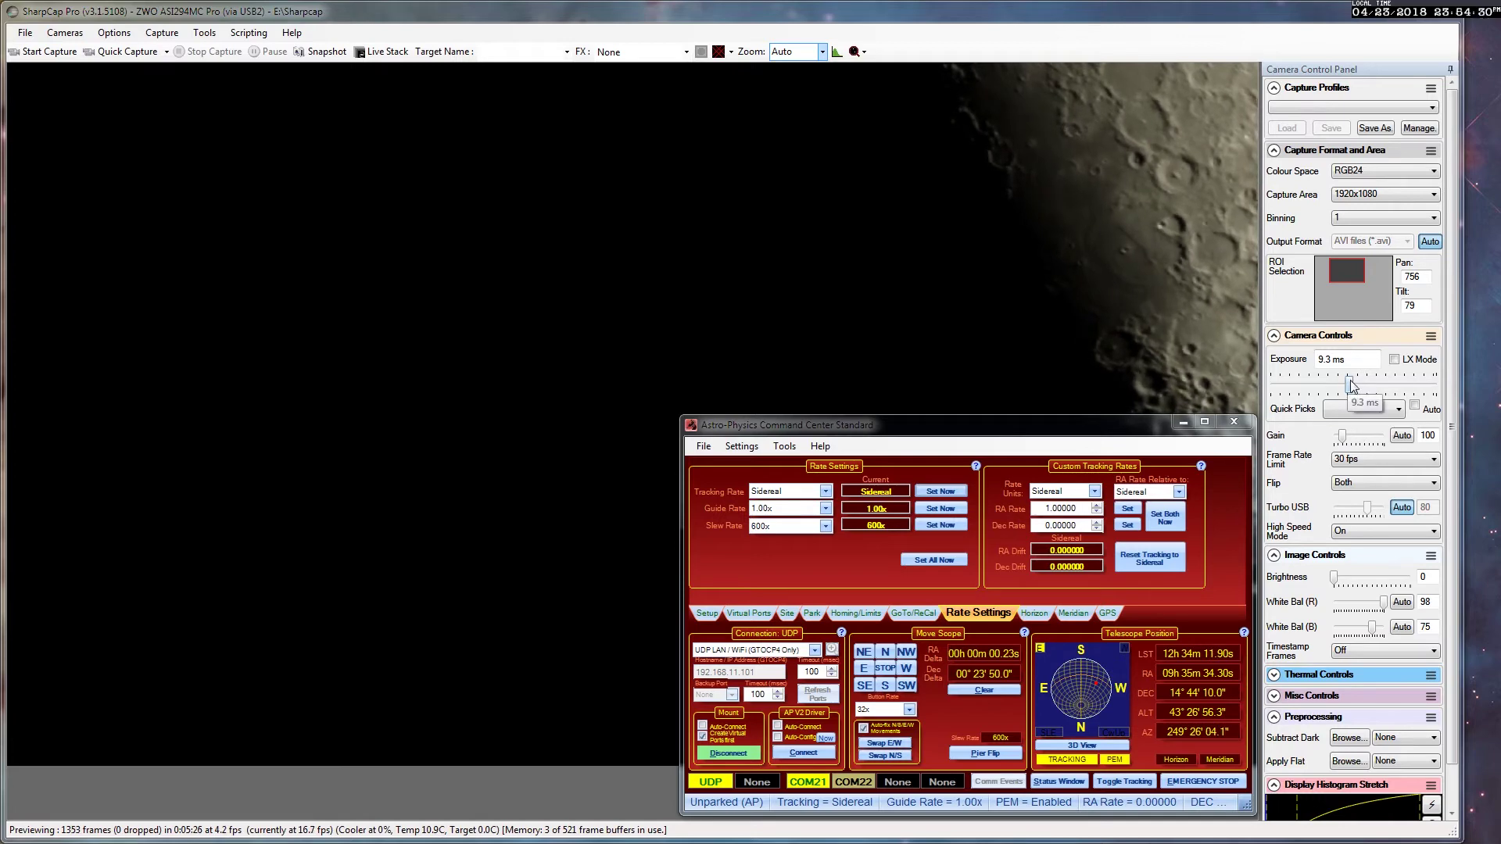
drag(1349, 385, 1411, 377)
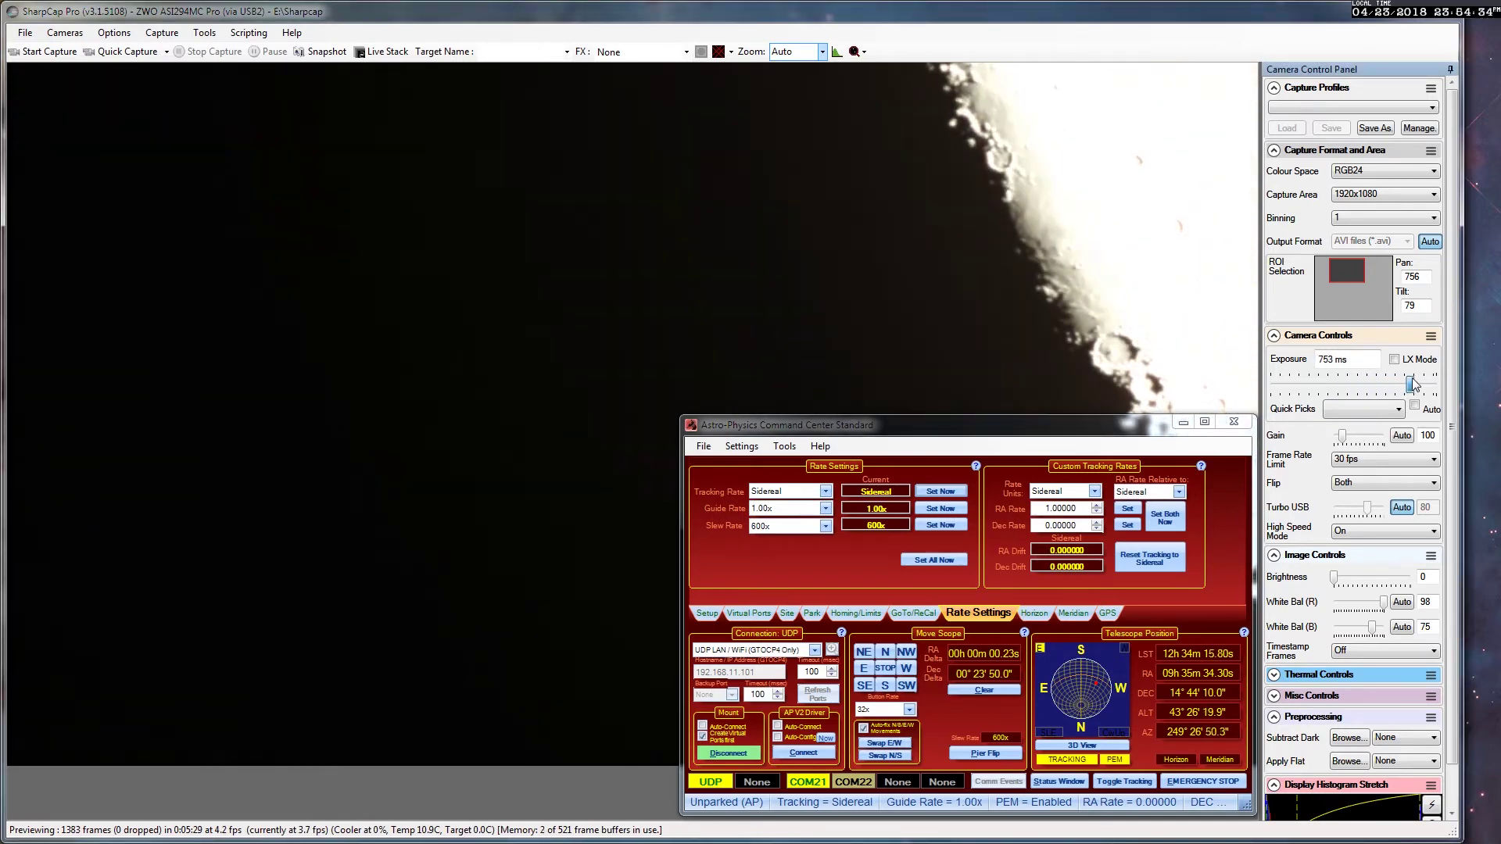
double_click(1343, 362)
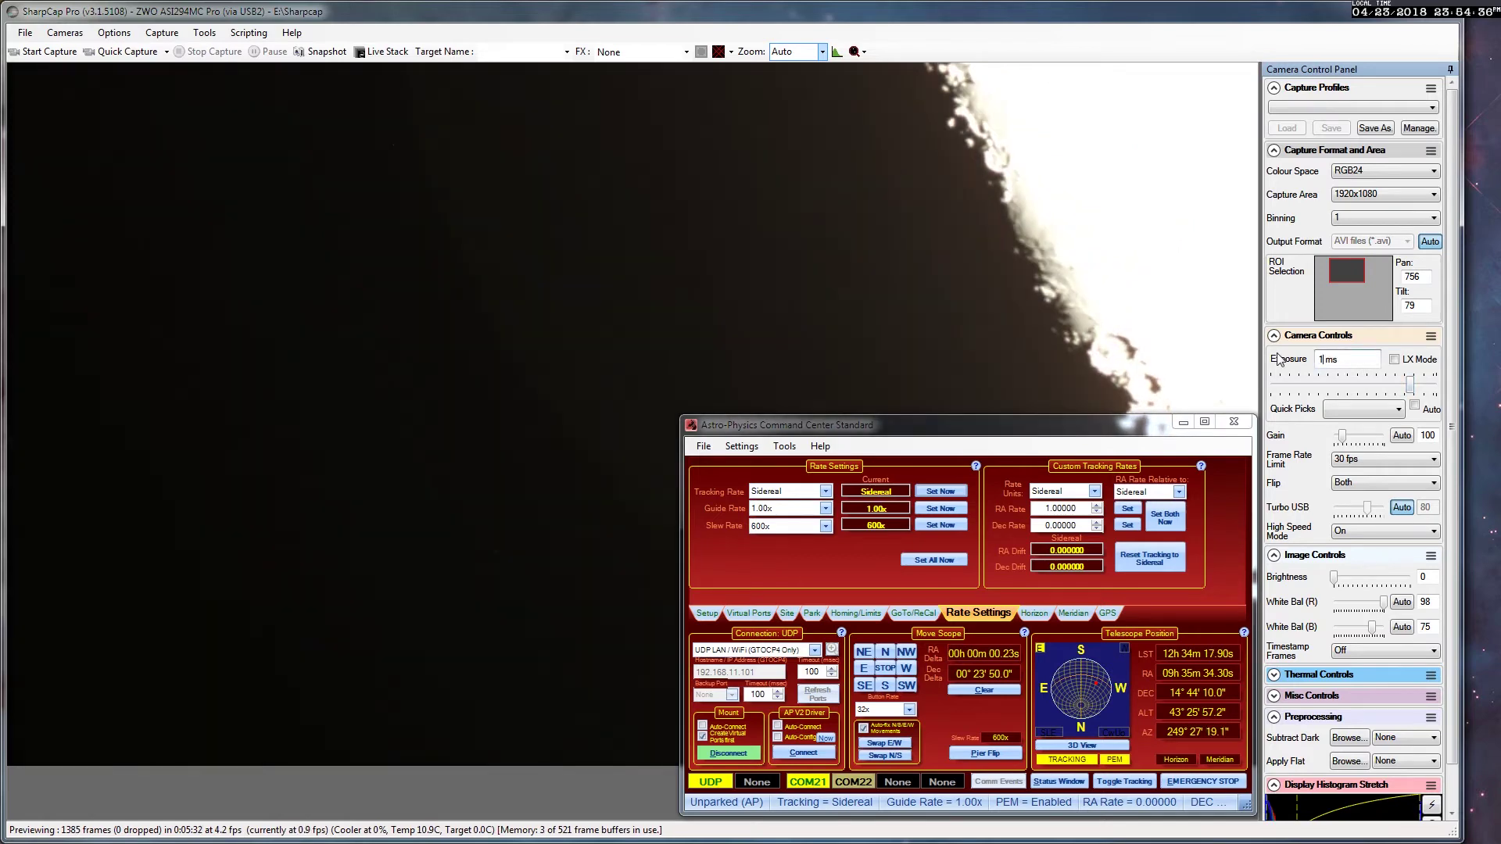
text(1000)
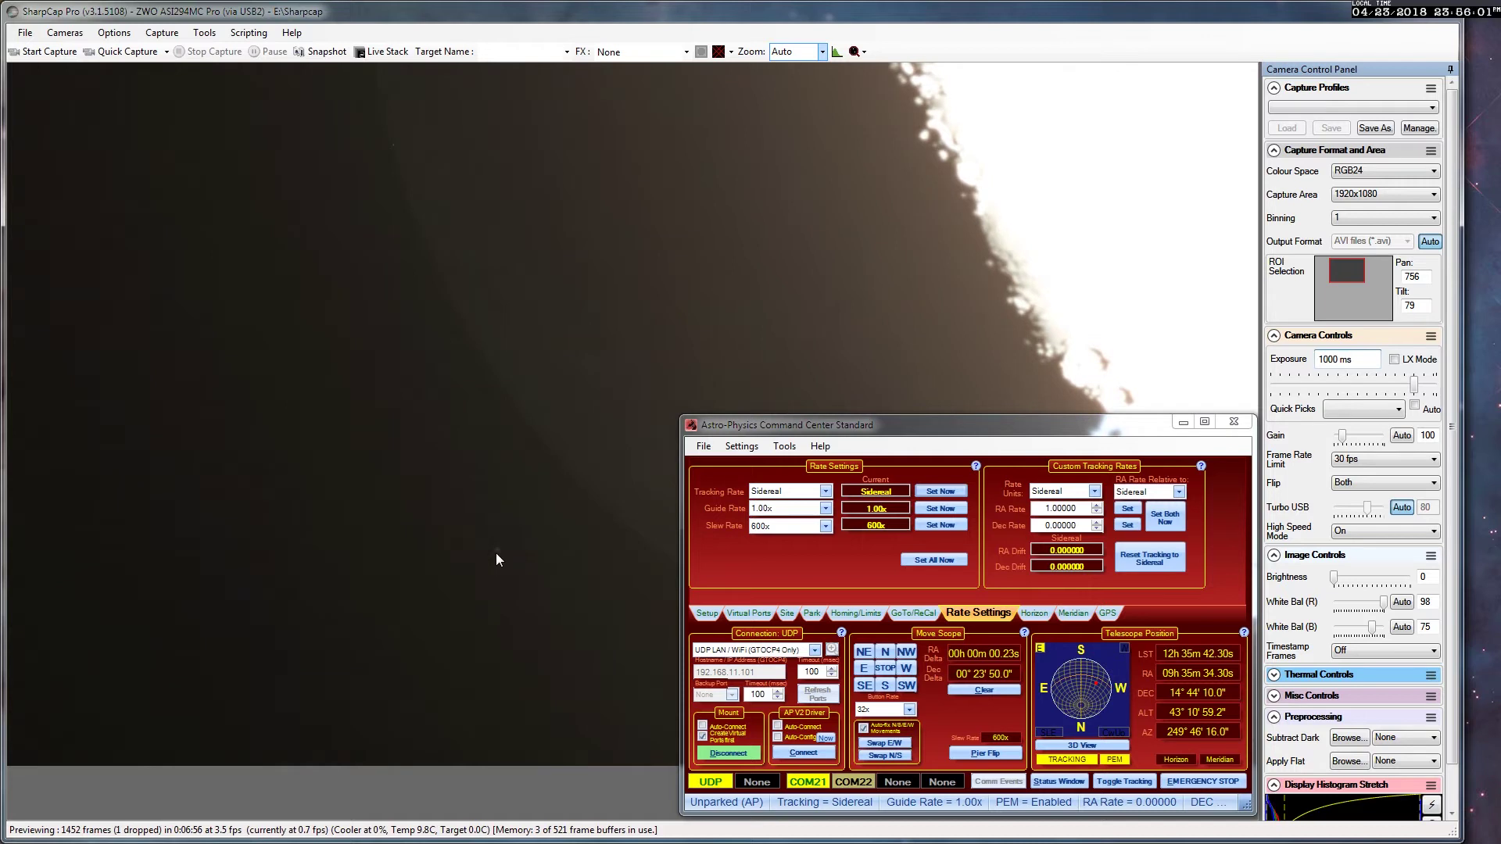
Change the mount's tracking rate from Sidereal to Lunar and apply it.
click(825, 491)
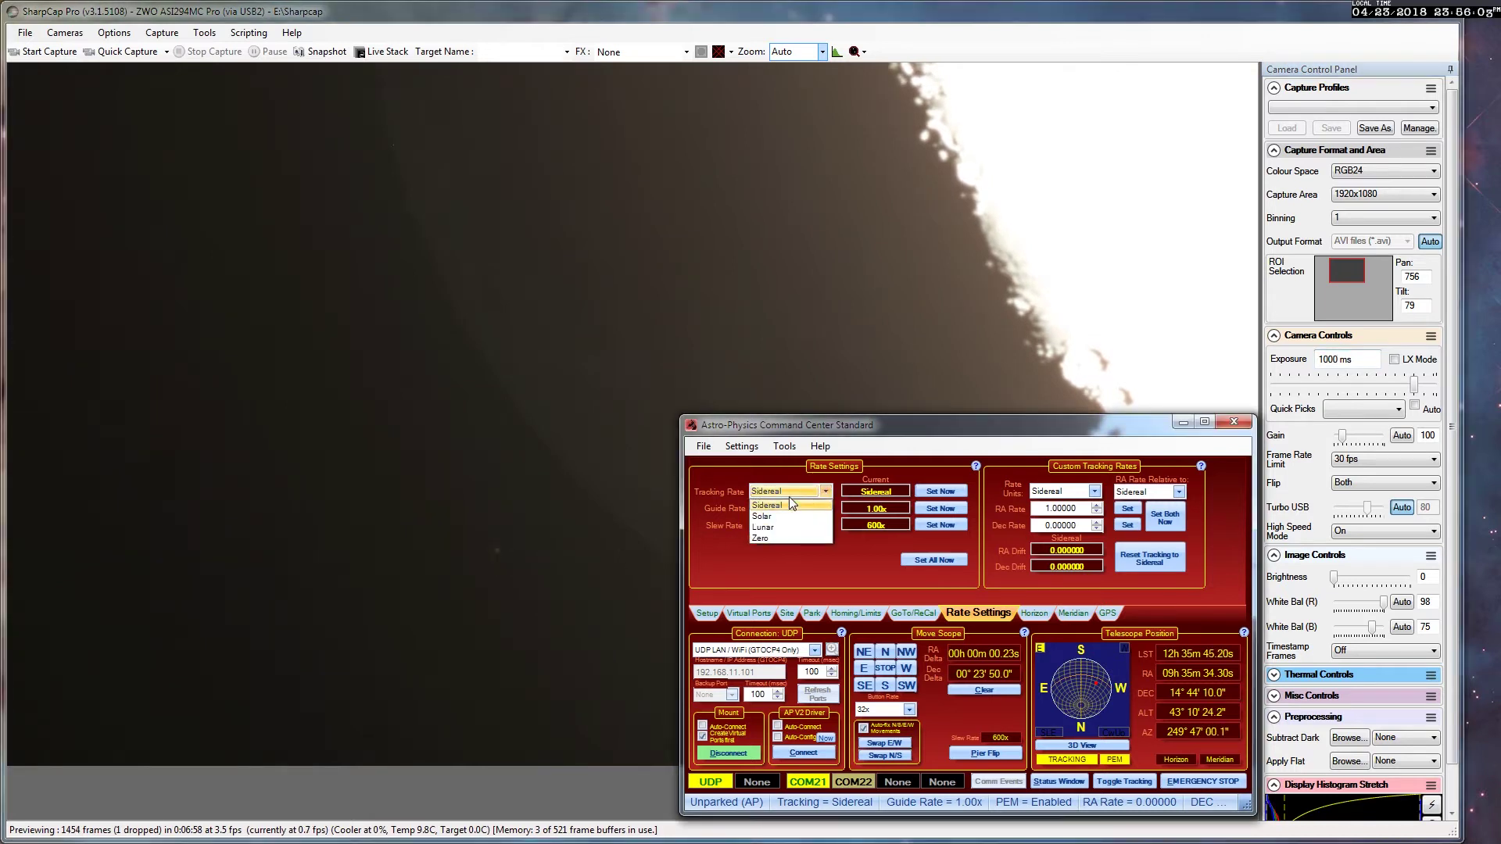
click(765, 532)
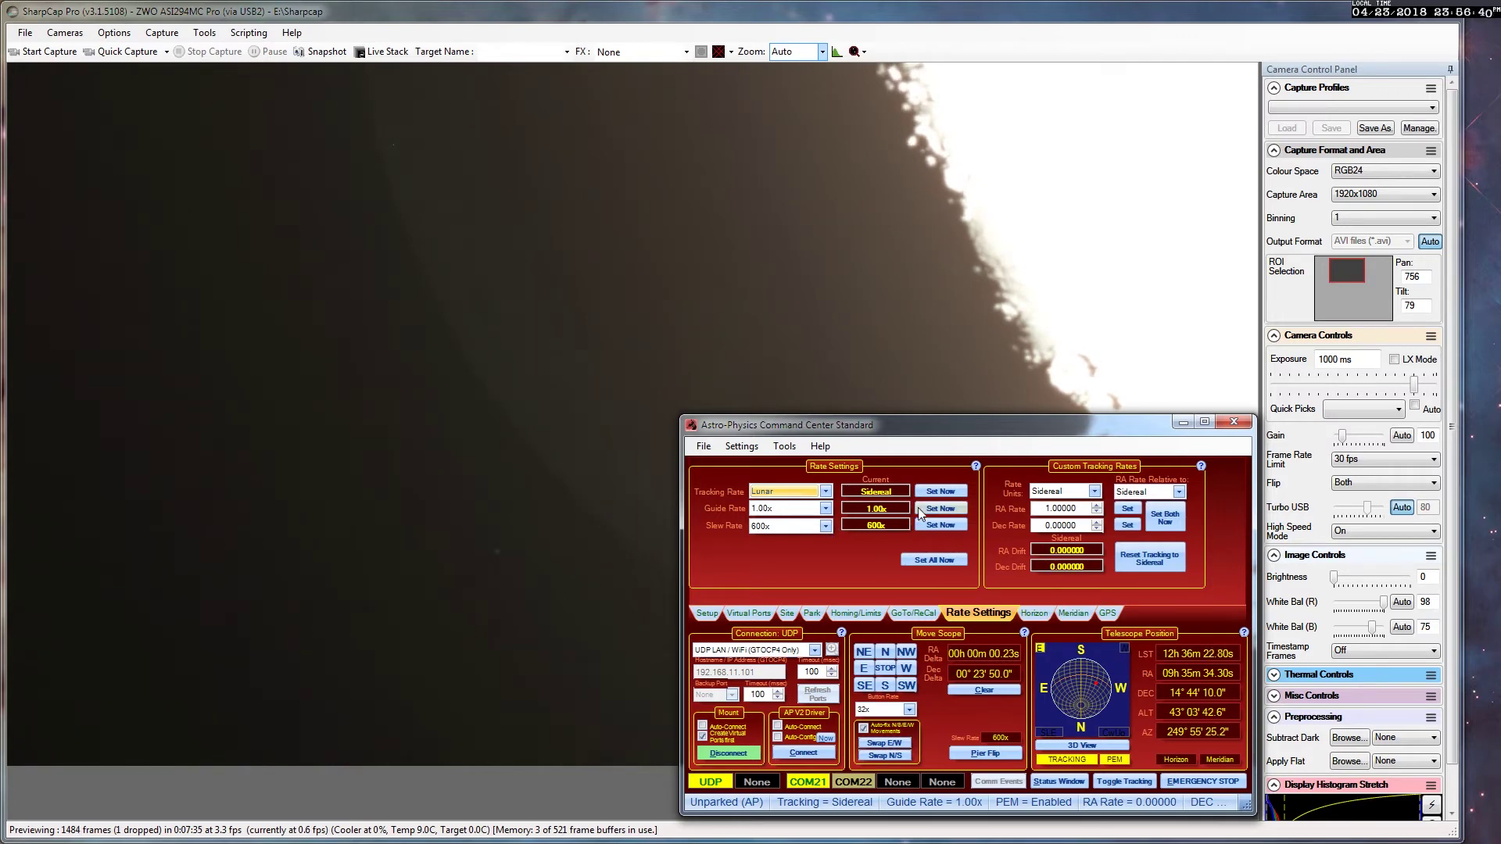
click(939, 495)
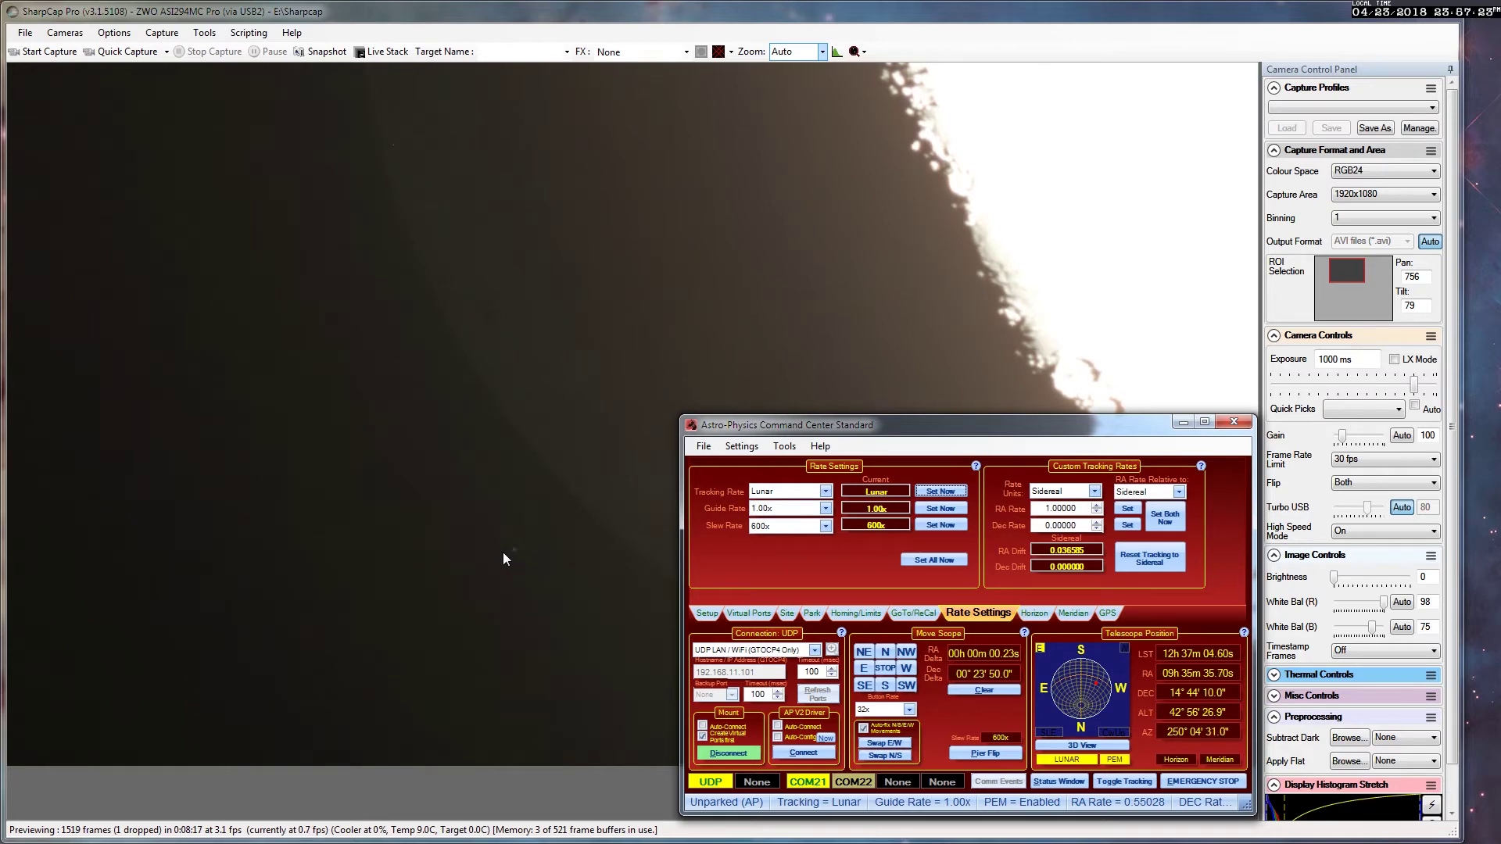
Apply the Zero tracking rate so the Moon and the faint star drift across the preview.
click(825, 491)
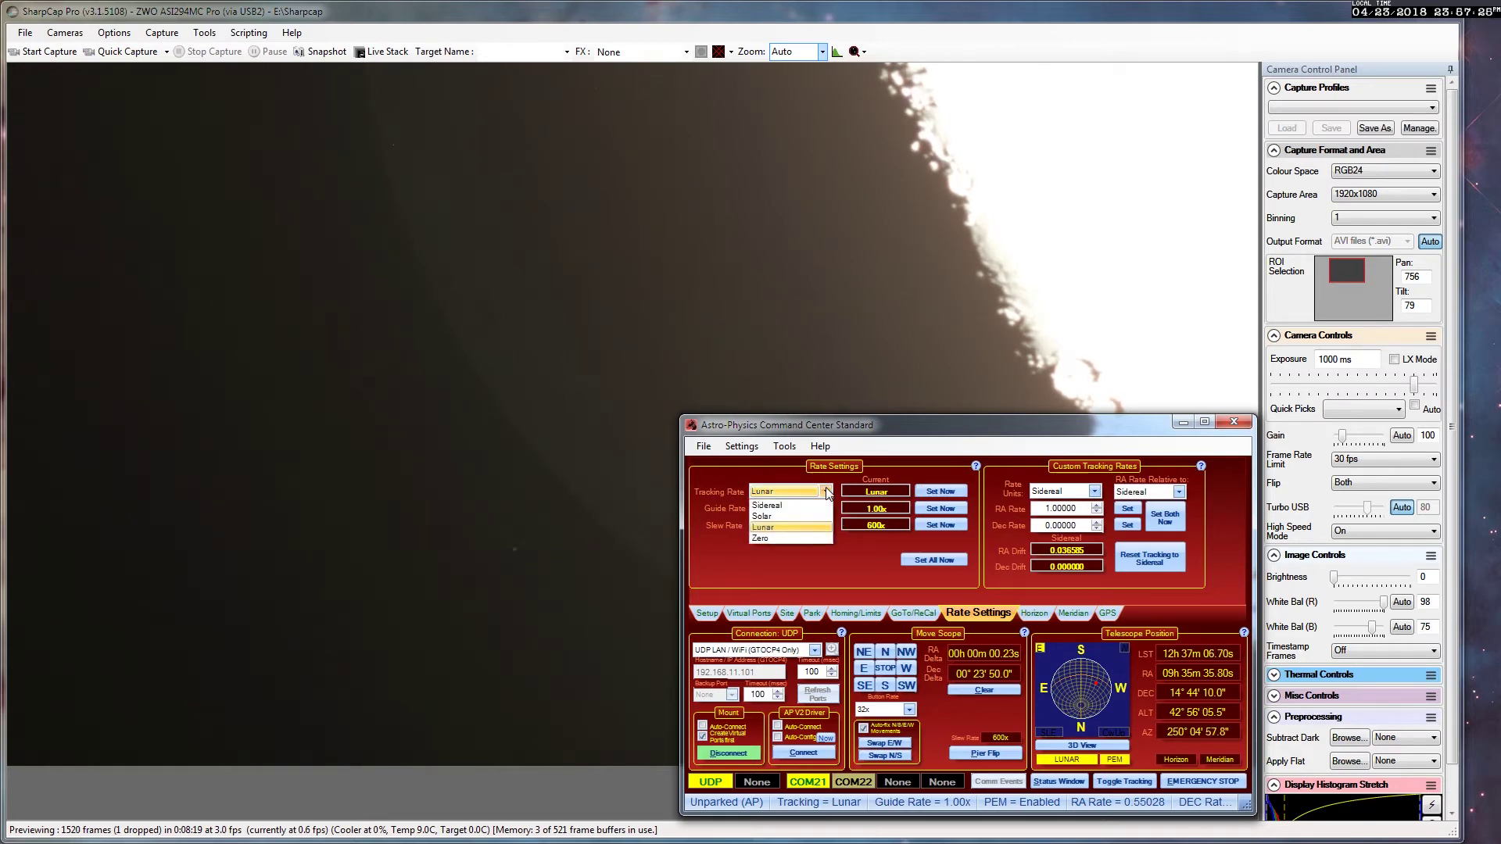
click(780, 538)
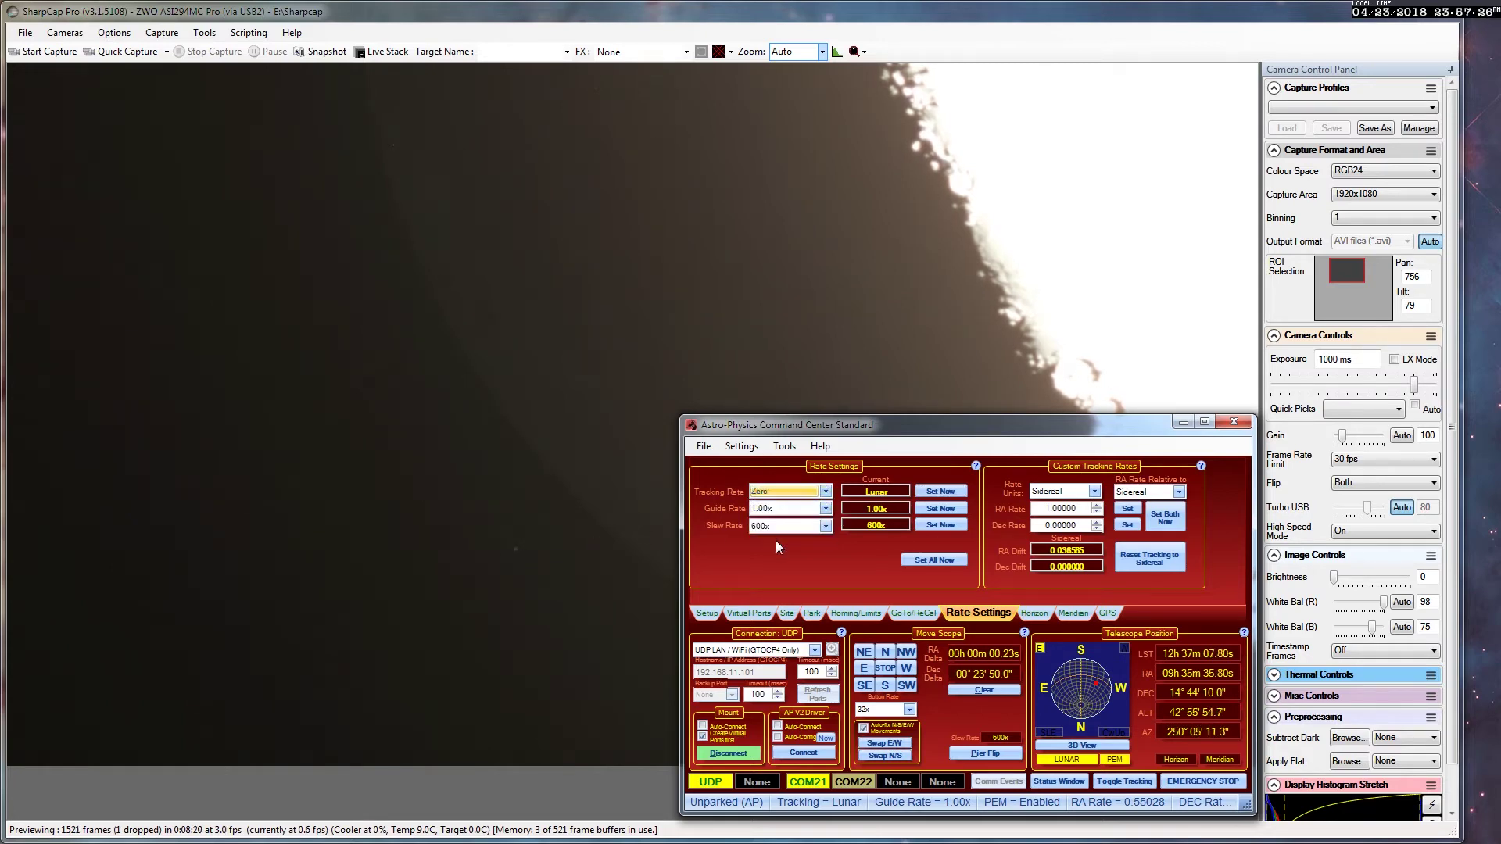
click(939, 493)
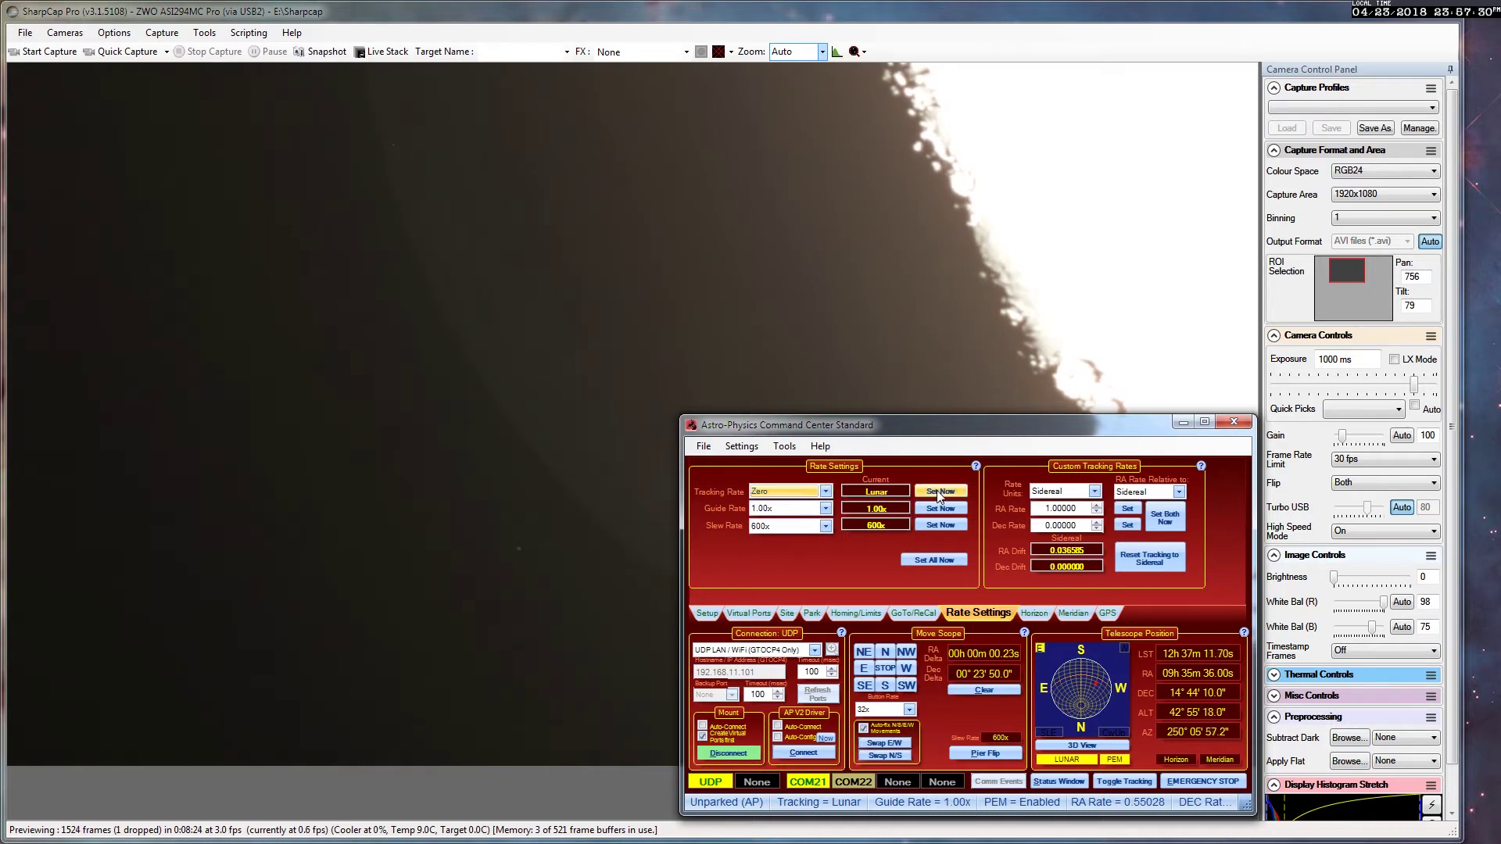
Apply the Lunar tracking rate again and move the telescope west at the 32x button rate.
click(827, 493)
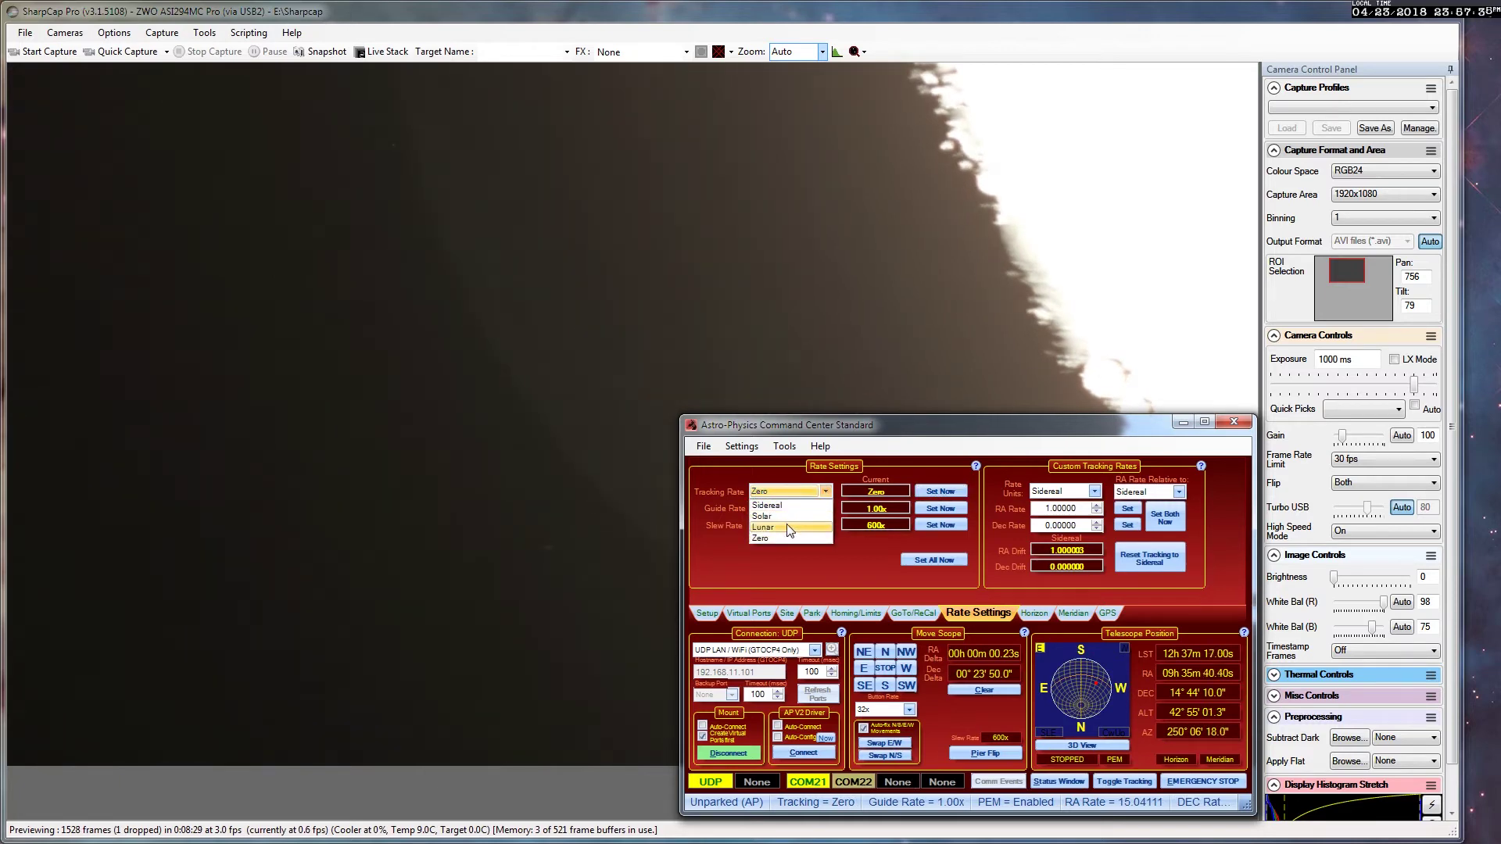
click(791, 528)
click(934, 493)
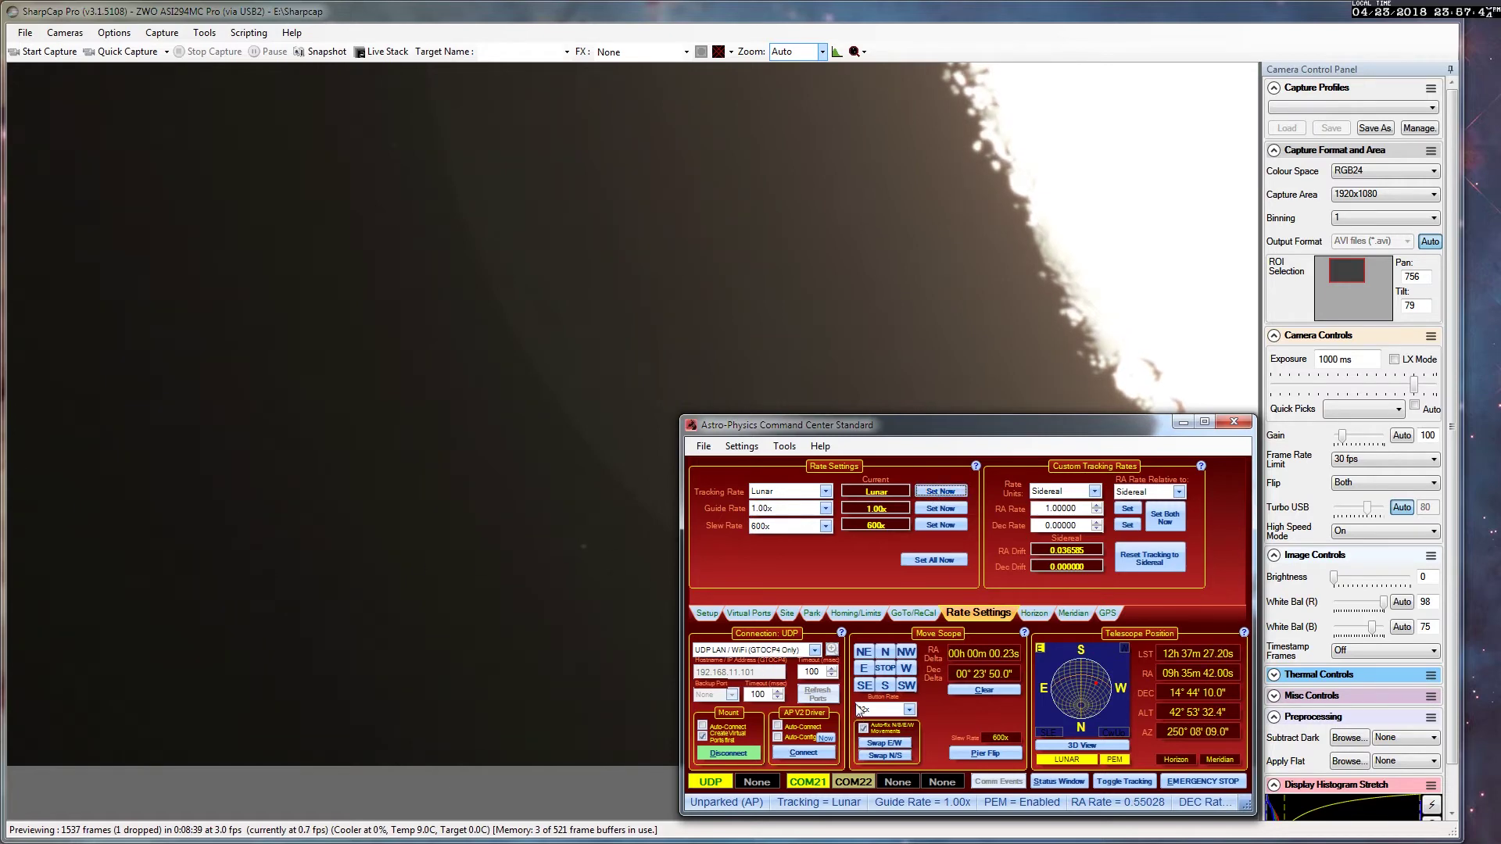
click(906, 668)
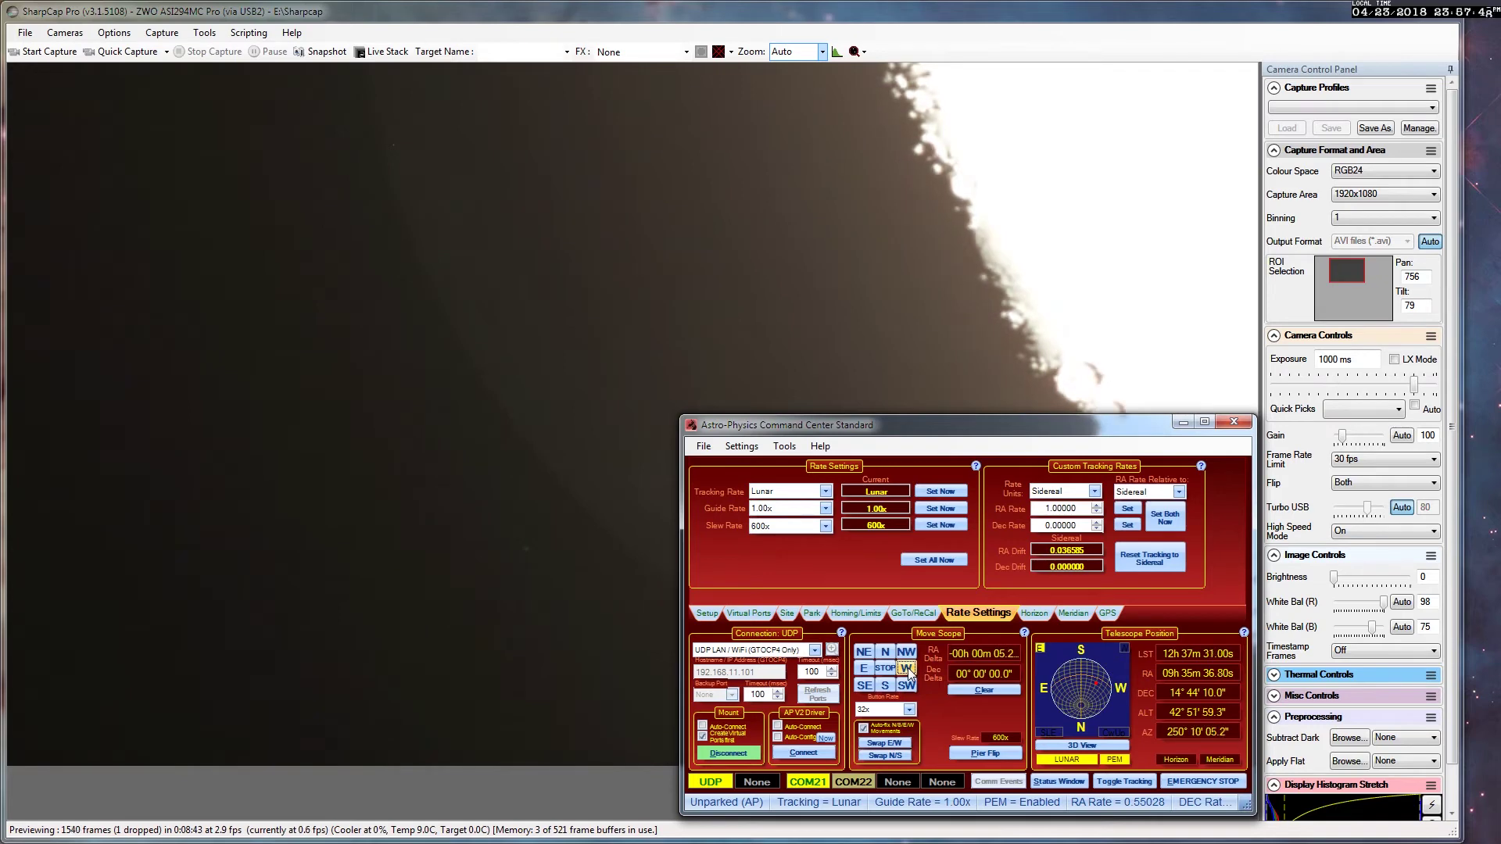
Inspect the faint star in the live preview at 200% zoom and return the preview to Auto zoom.
click(821, 52)
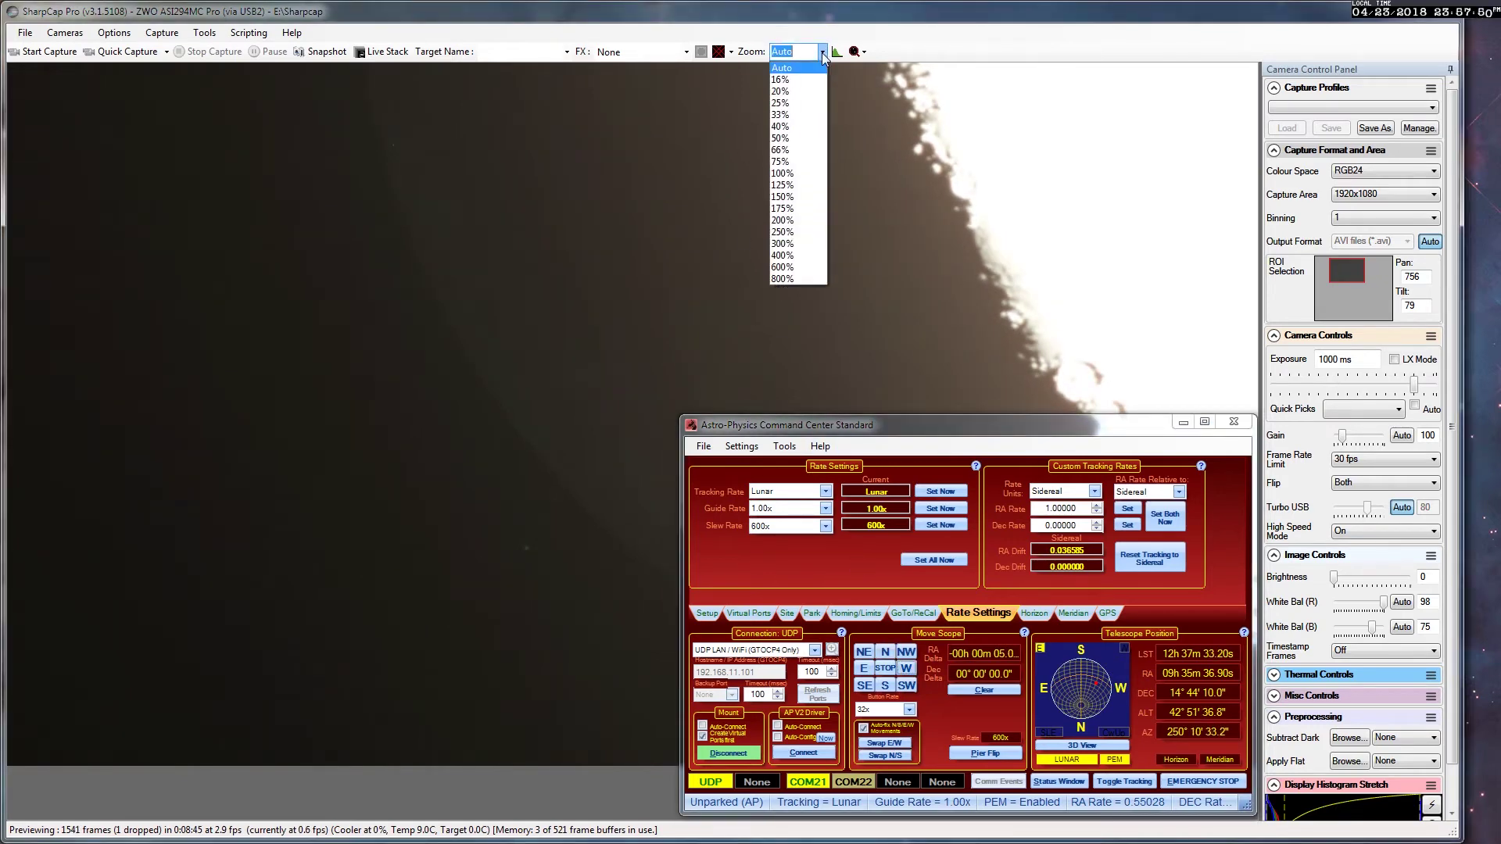
click(810, 221)
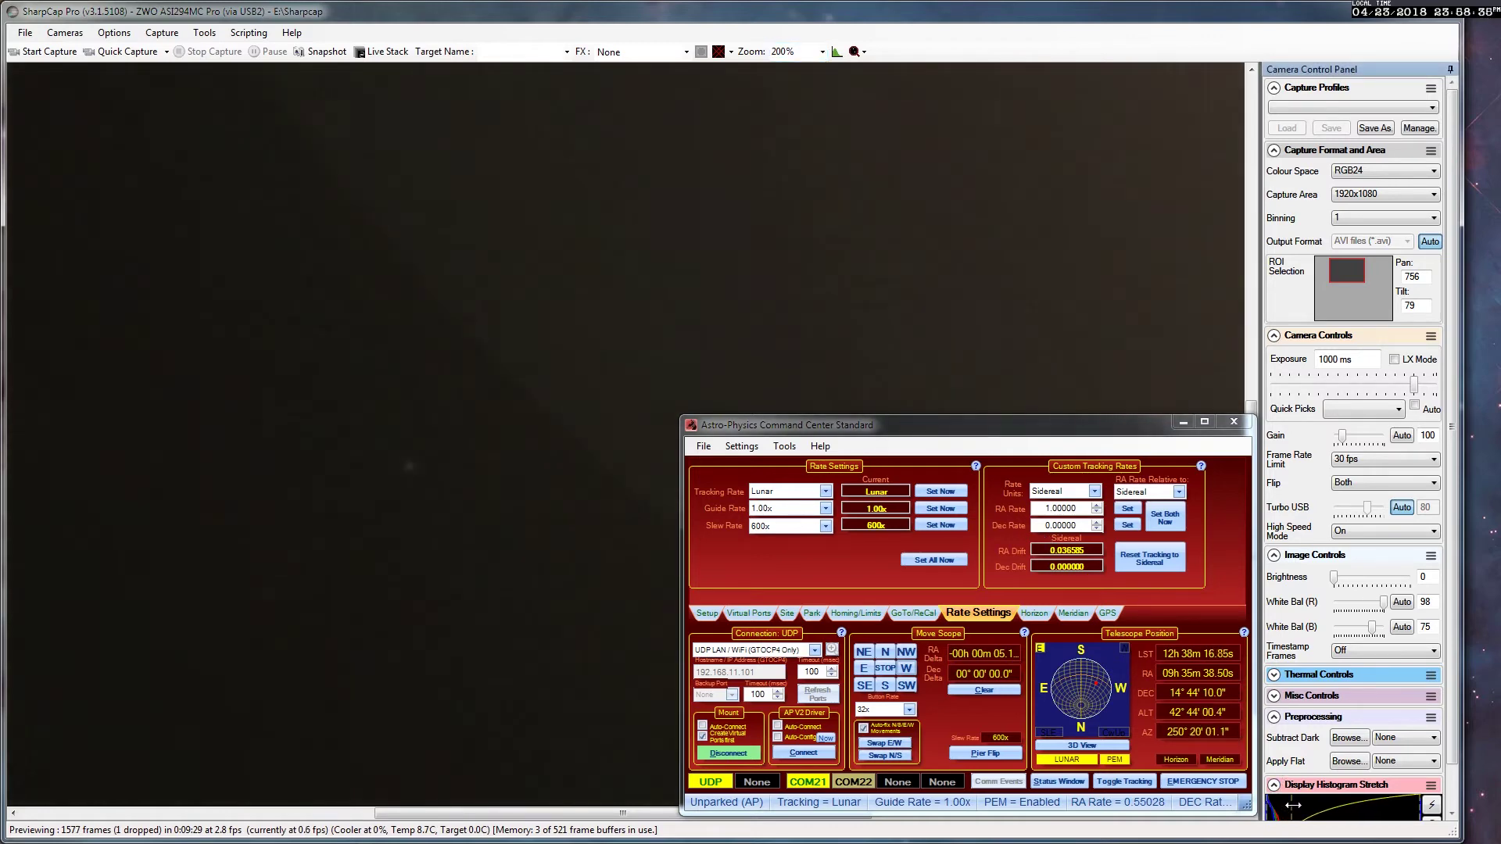
click(822, 51)
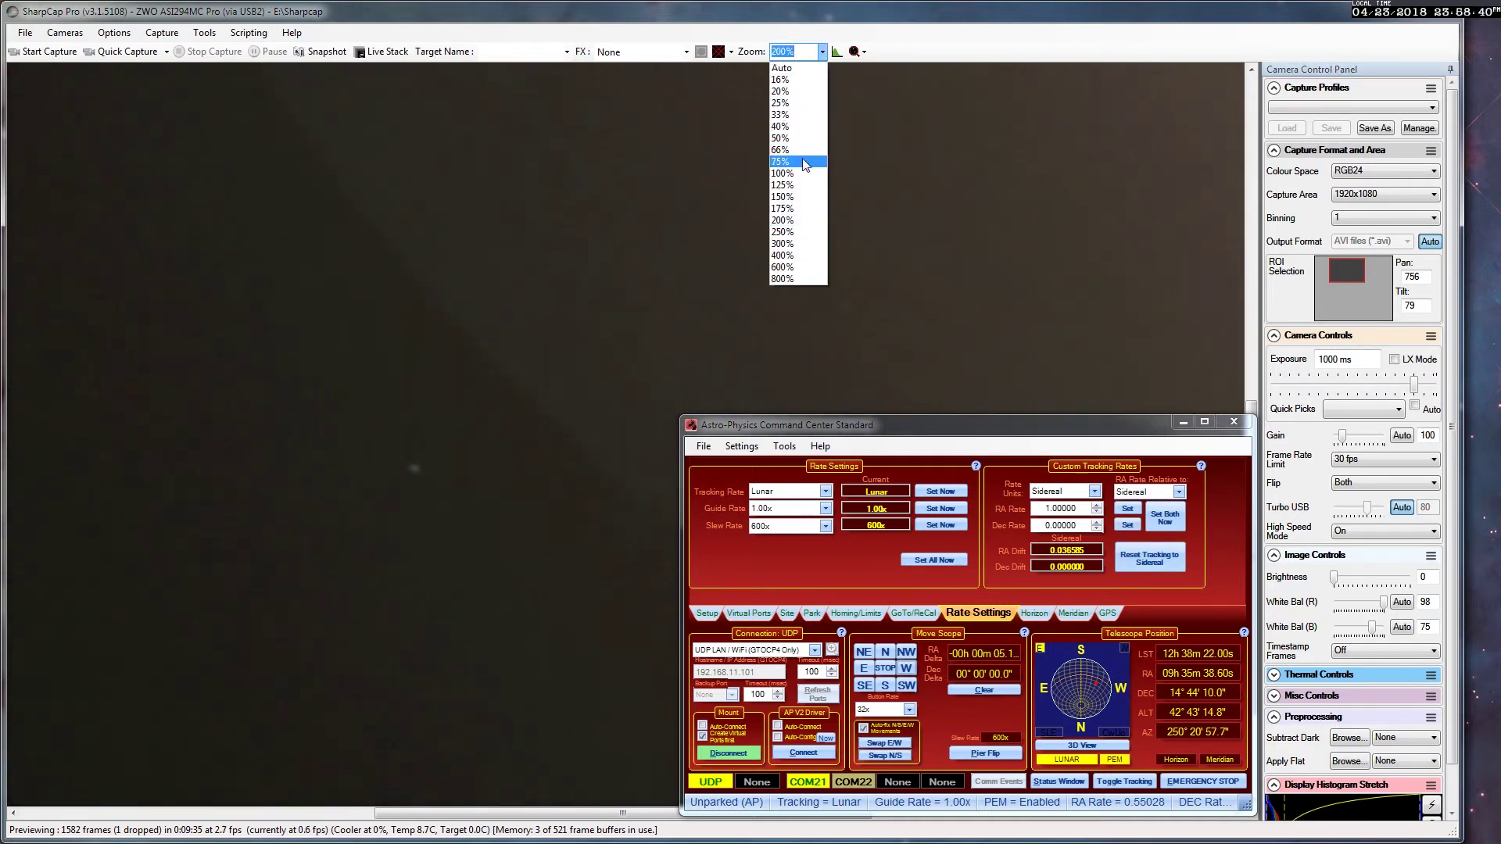
click(782, 68)
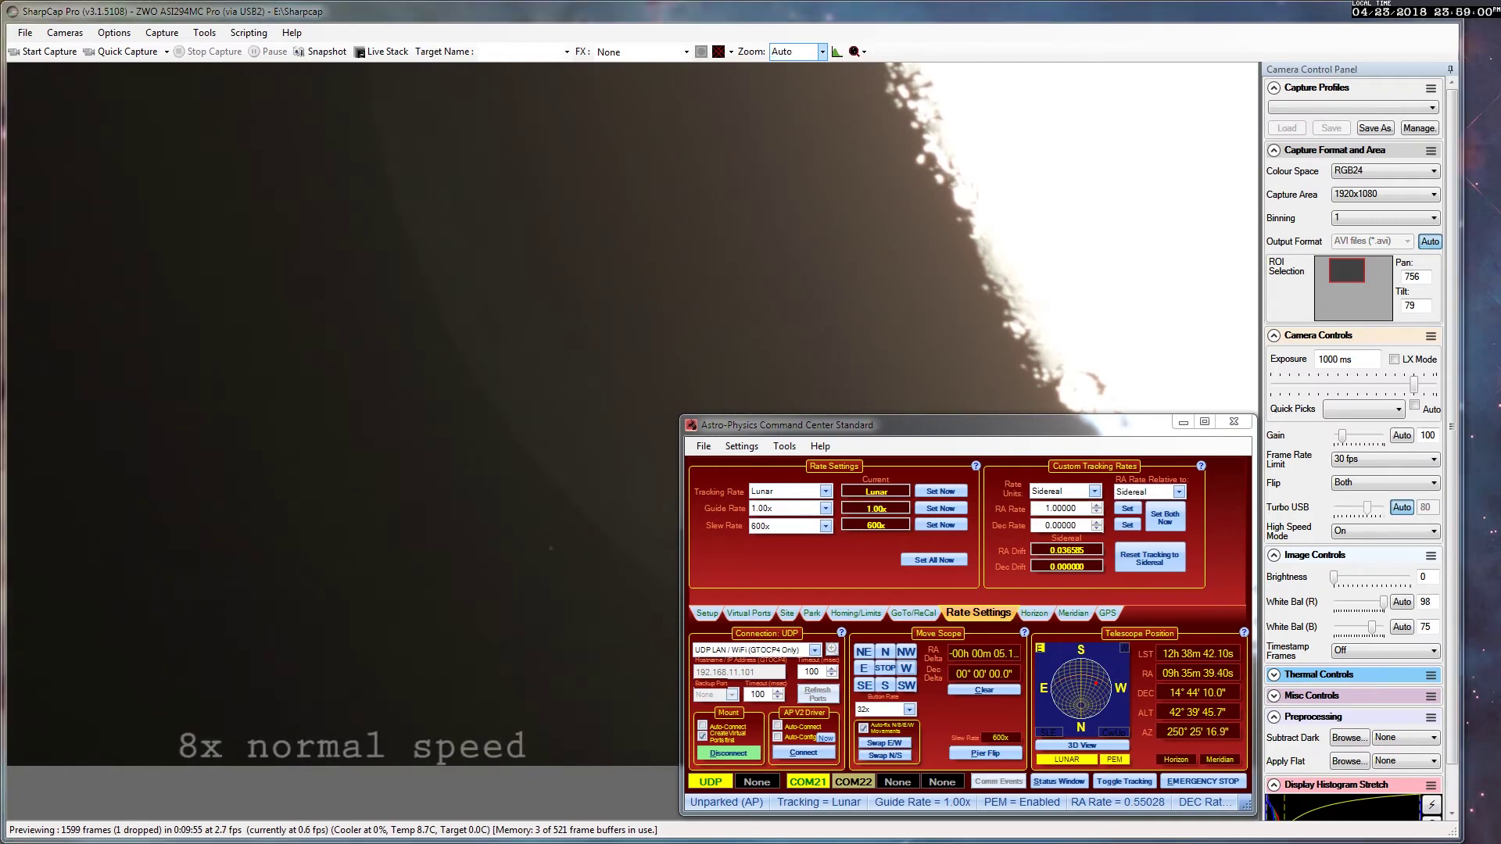
Apply the Sidereal tracking rate to the mount and enlarge the live preview to 150%.
click(825, 492)
click(770, 505)
click(940, 491)
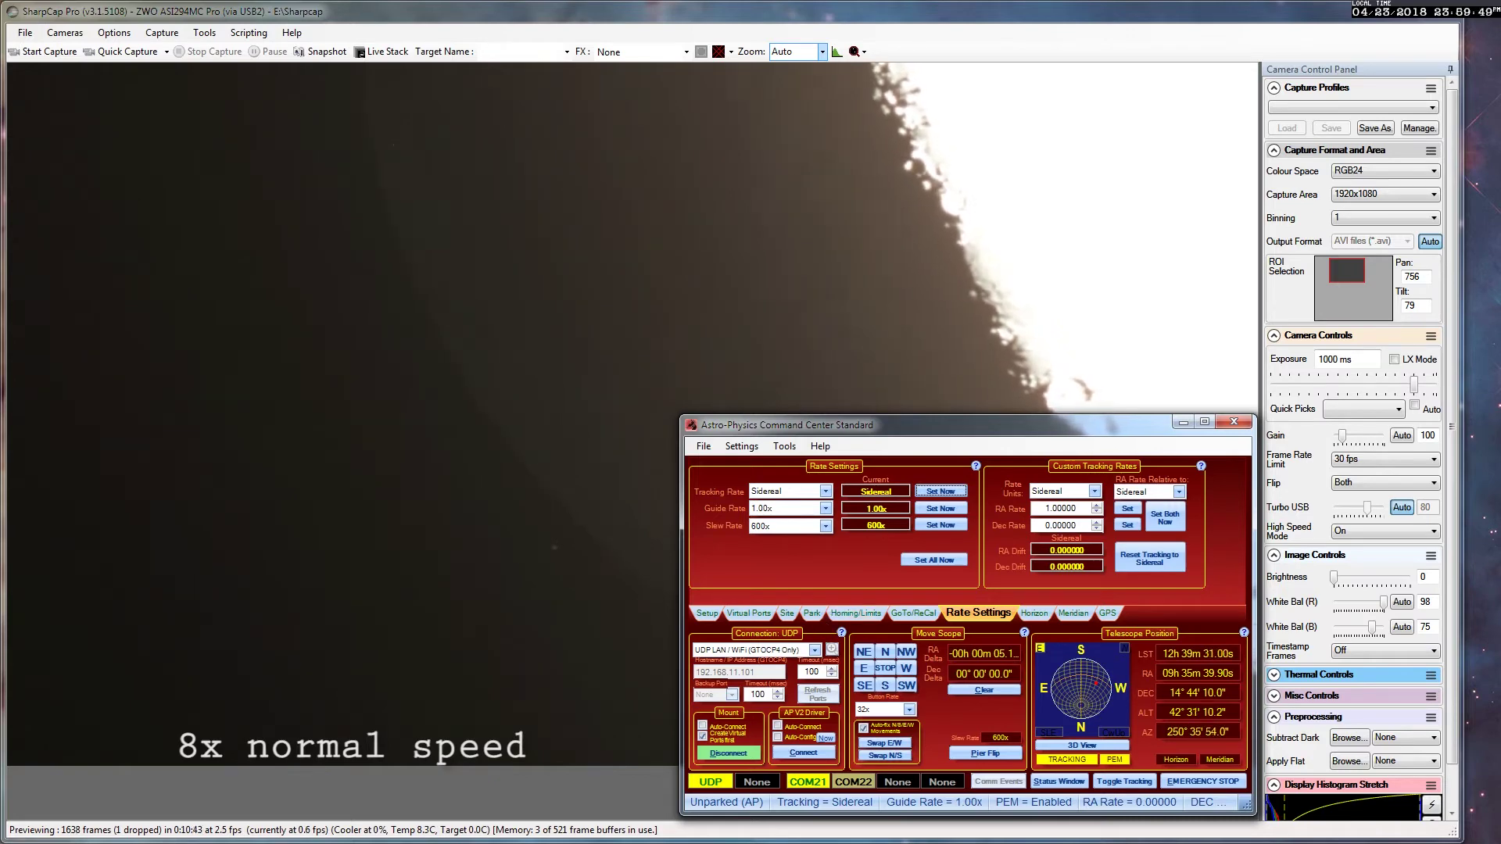
scroll(469, 664, up, 2)
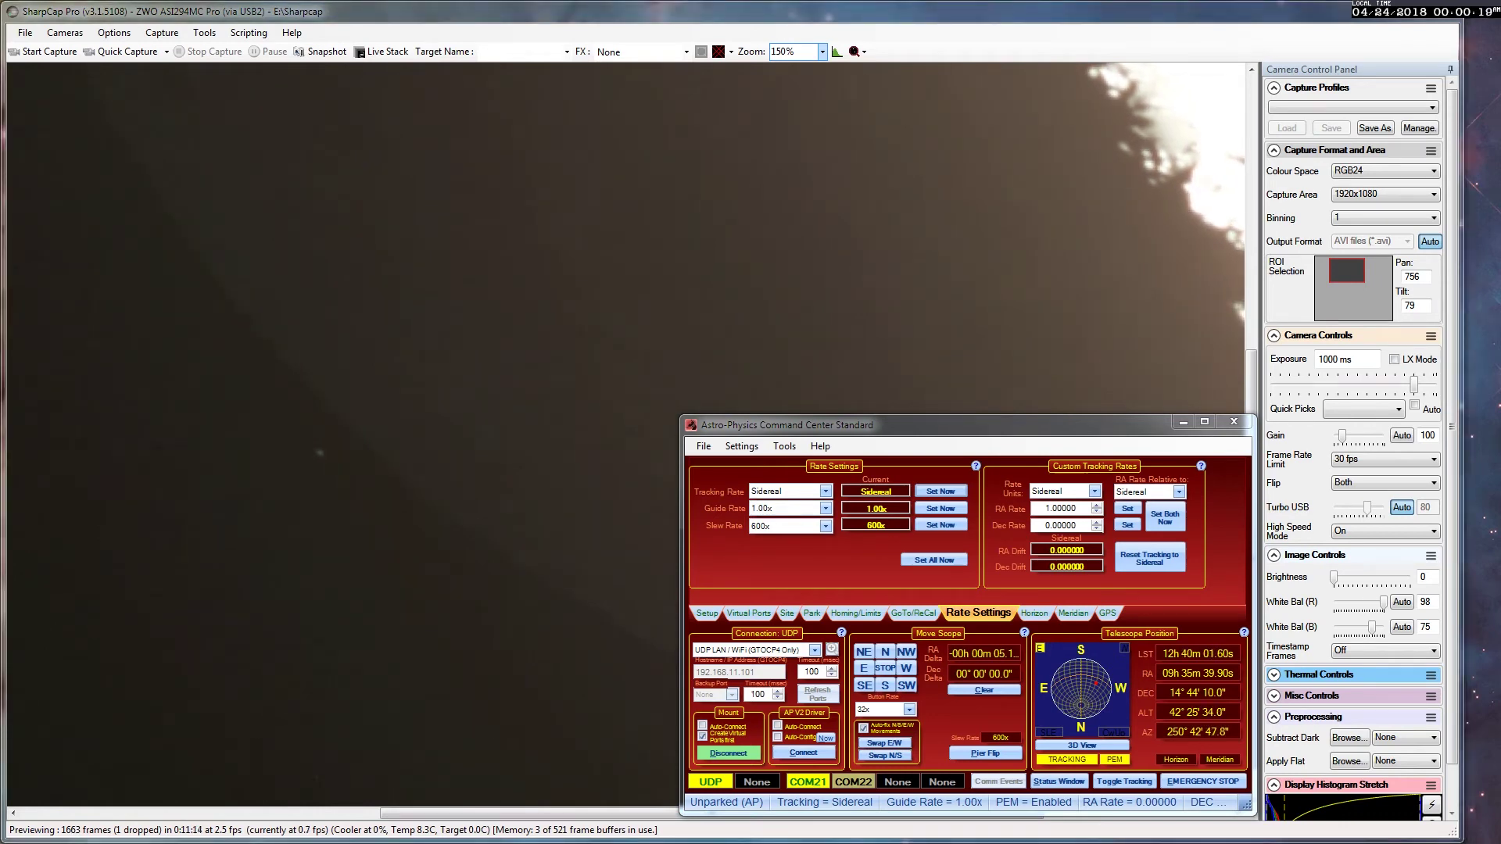
Switch to the Interactive Atlas, put away the mount control window and identify the star SAO 98645 beside the Moon.
key(alt+Tab)
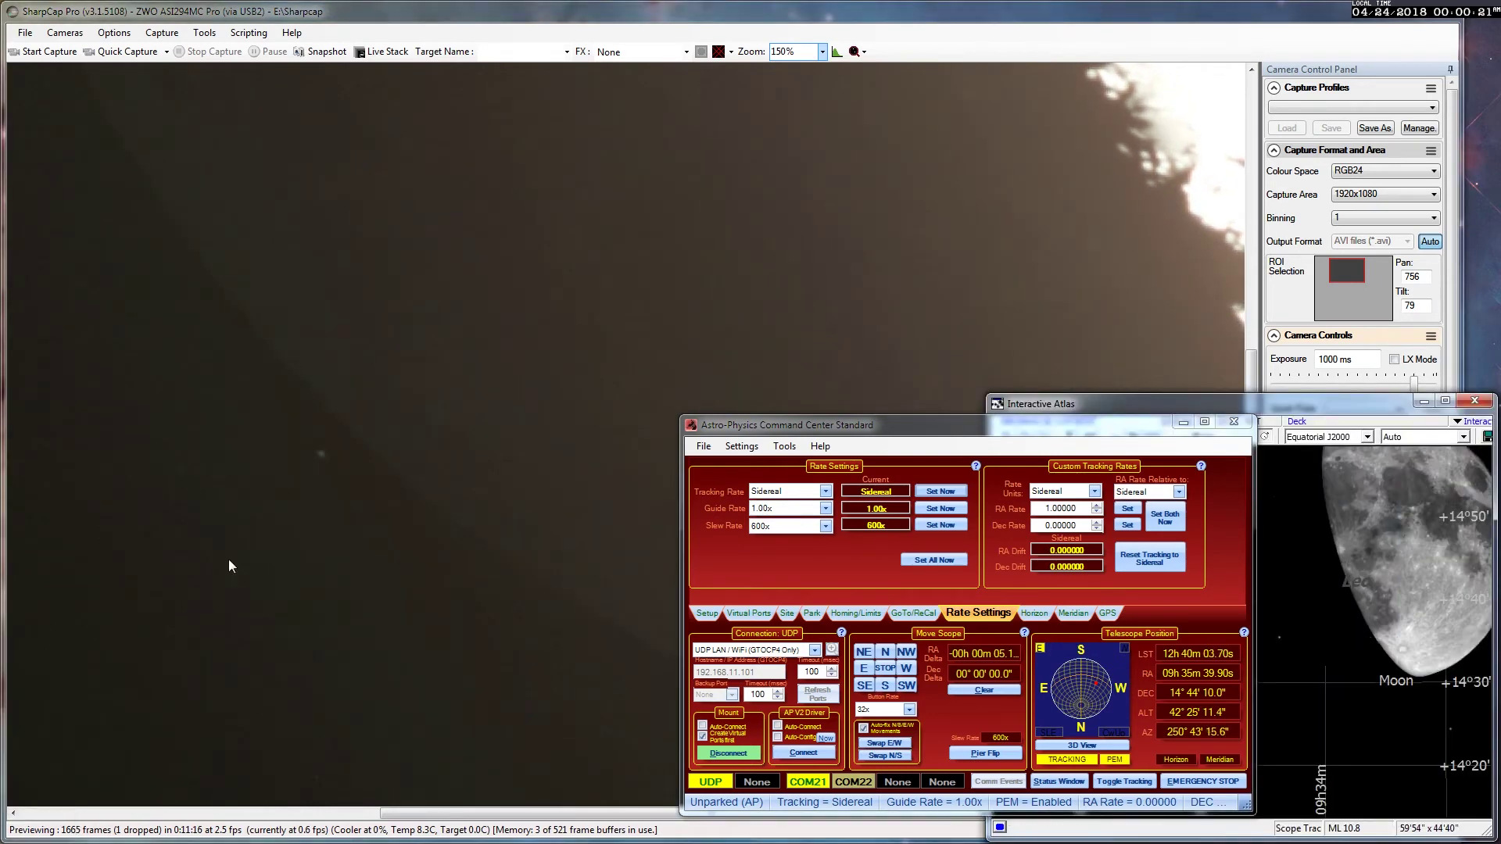
click(1184, 423)
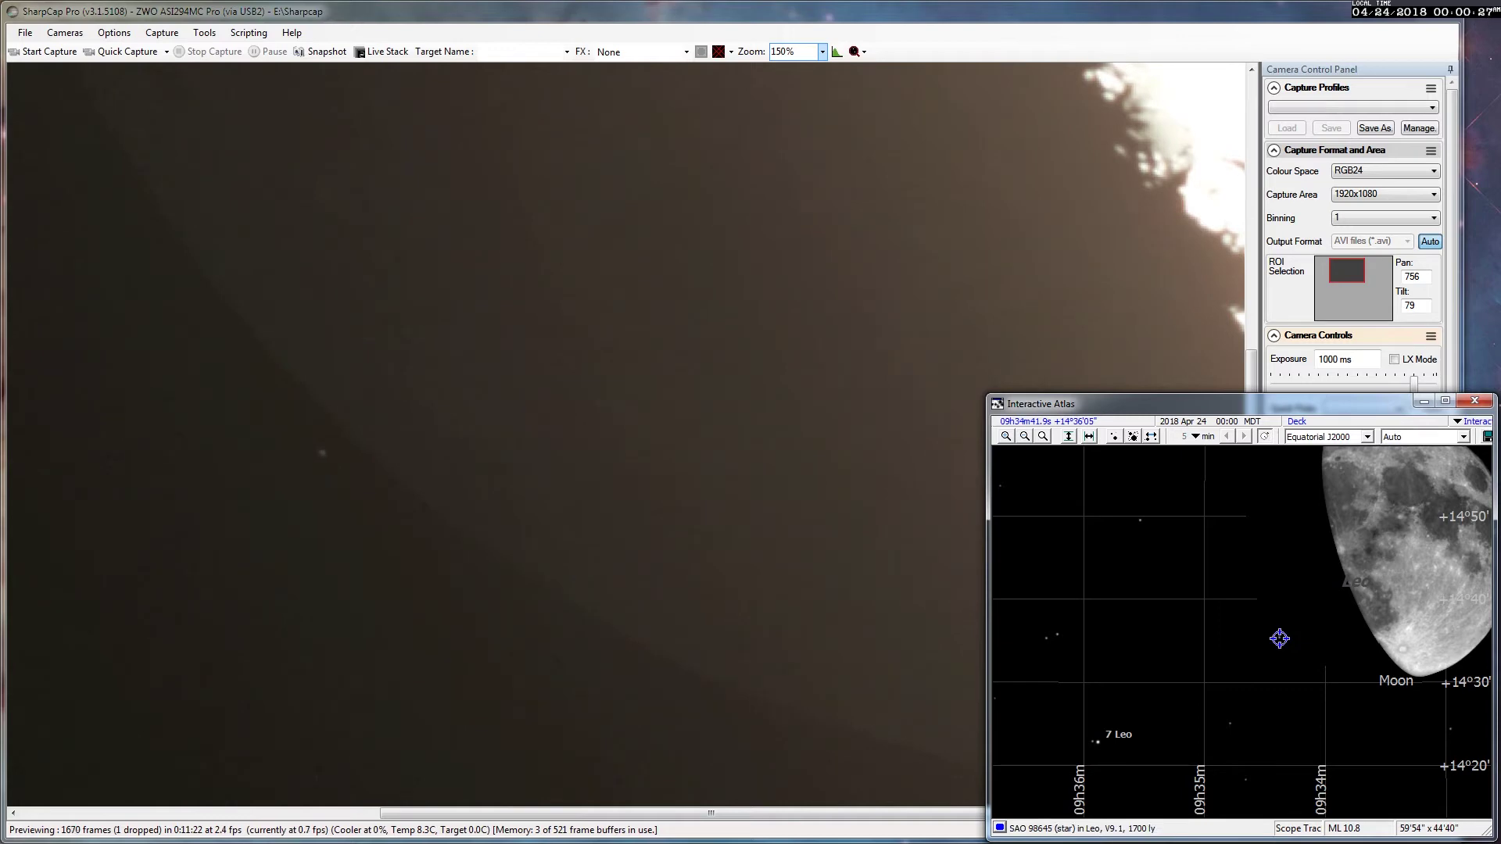
click(1279, 639)
scroll(1262, 638, up, 1)
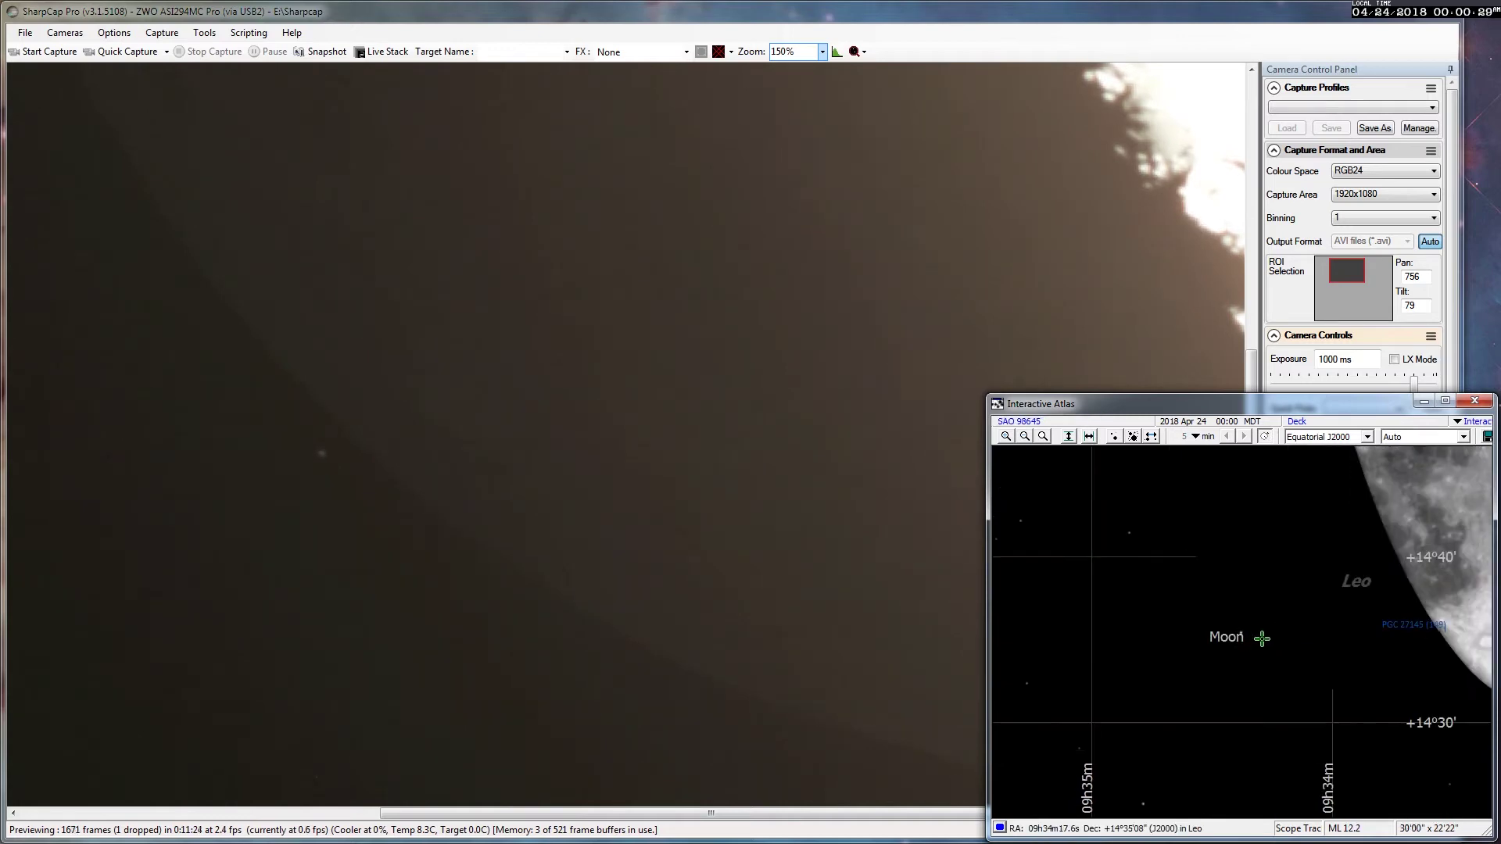
scroll(1262, 638, up, 1)
scroll(1262, 635, down, 1)
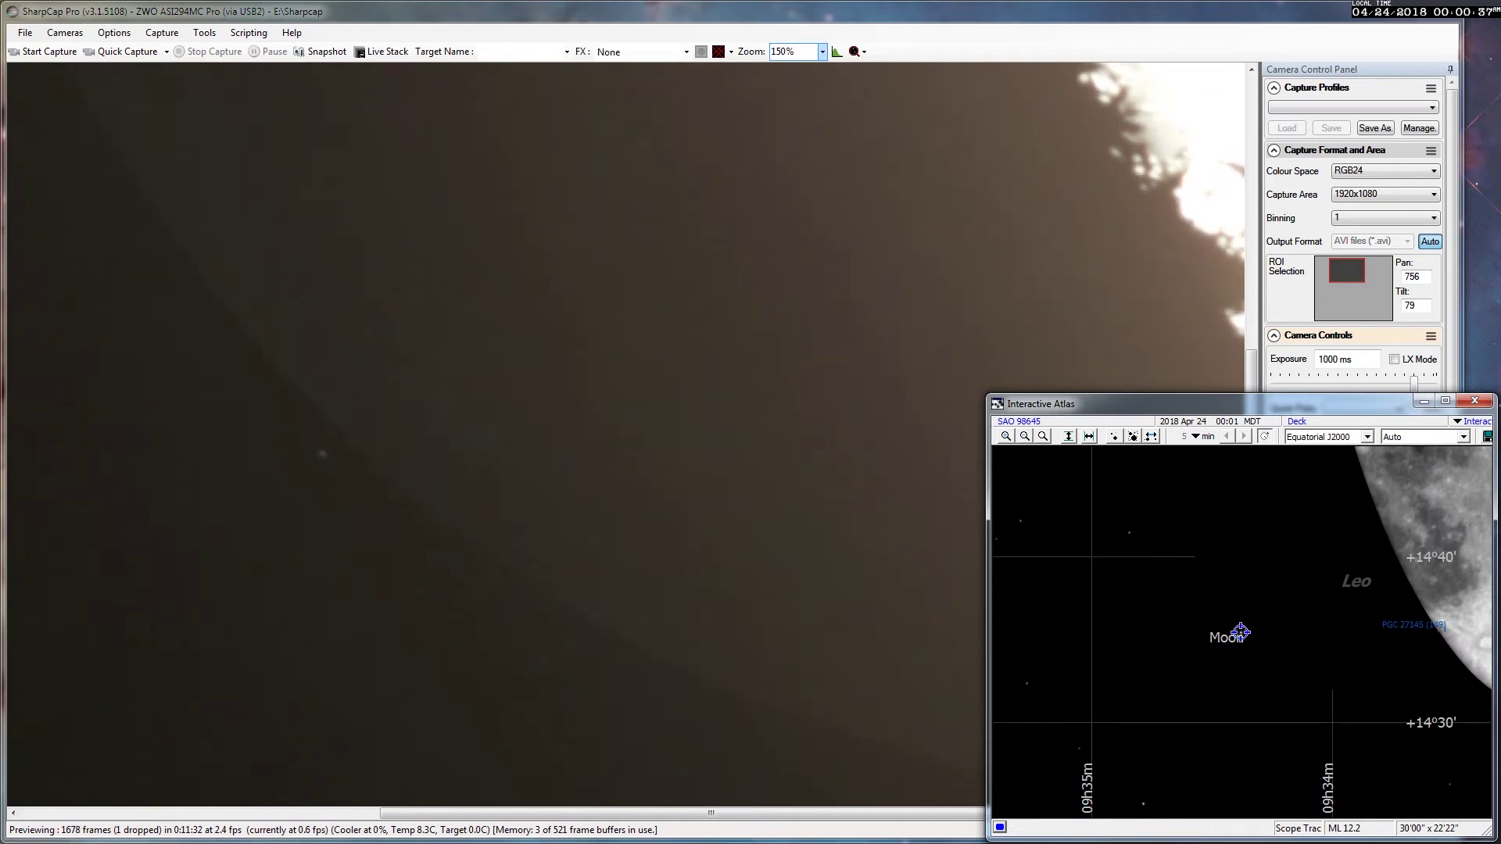
scroll(1241, 632, down, 1)
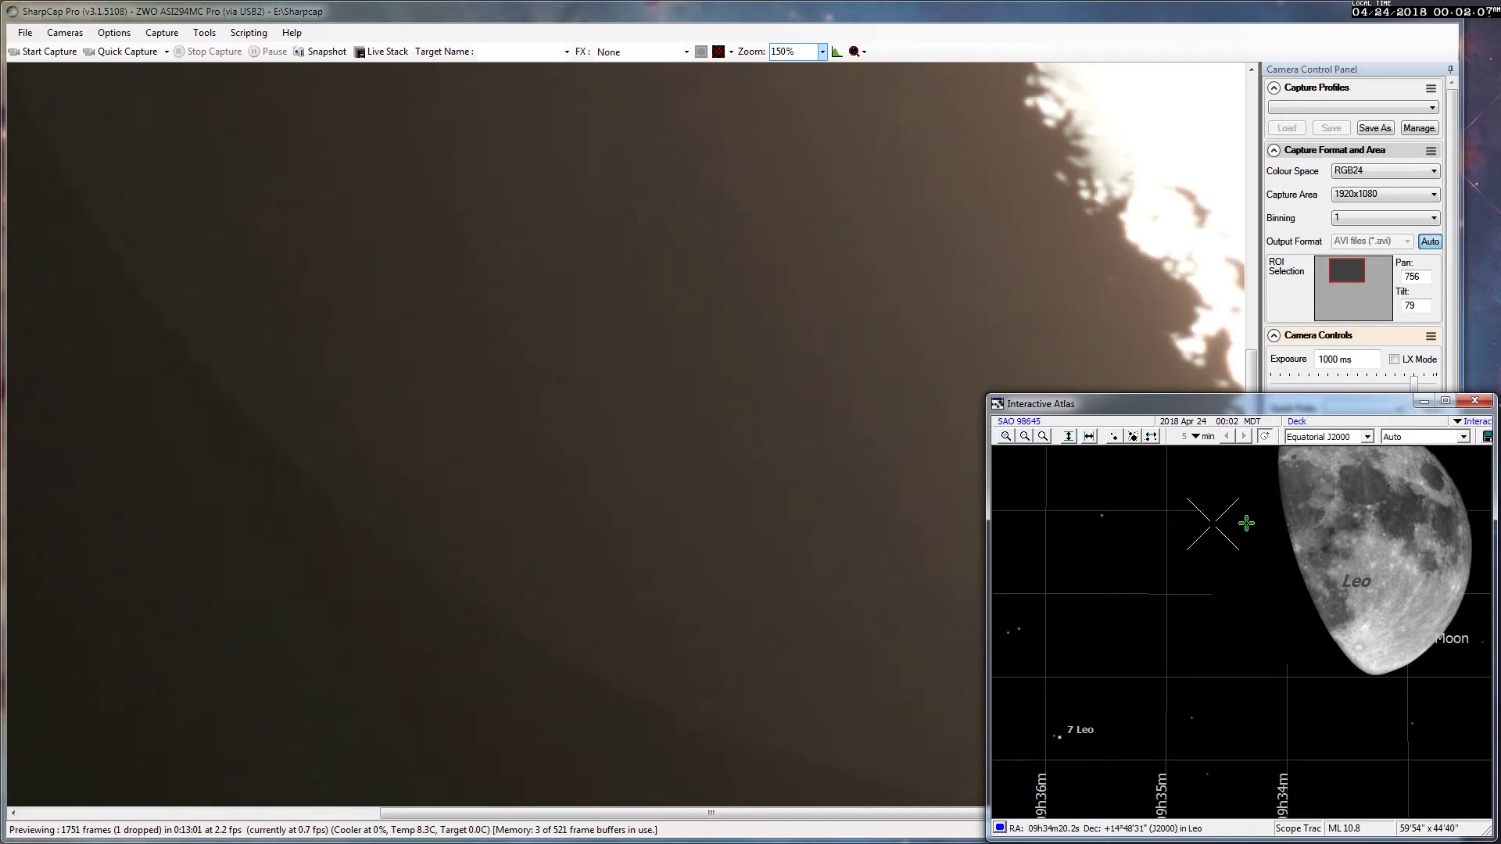
Return the live preview to Auto zoom and locate 7 Leo relative to the Moon in the Interactive Atlas.
click(822, 51)
click(795, 223)
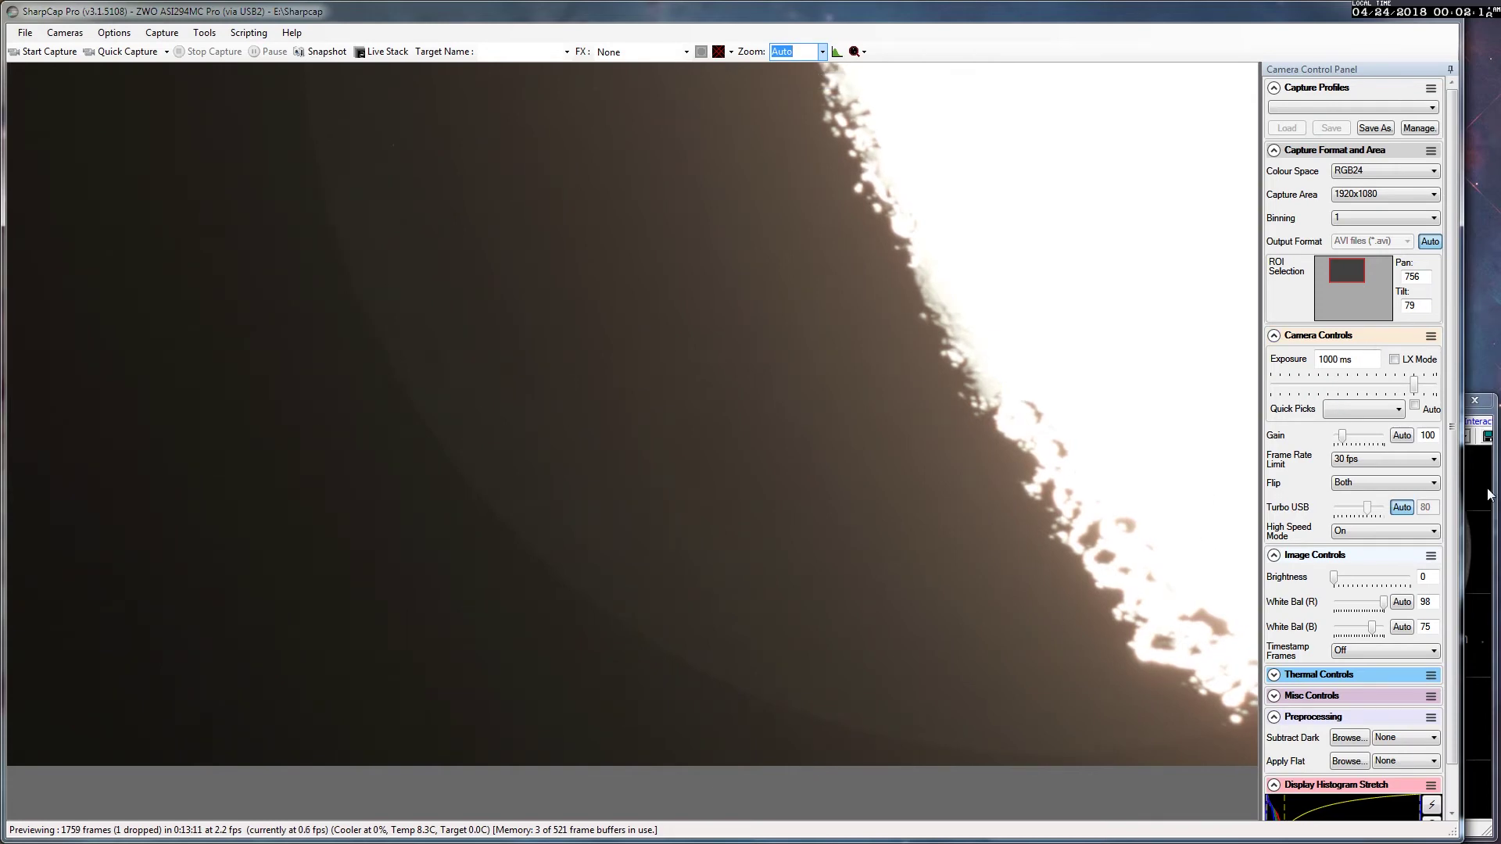
click(1490, 415)
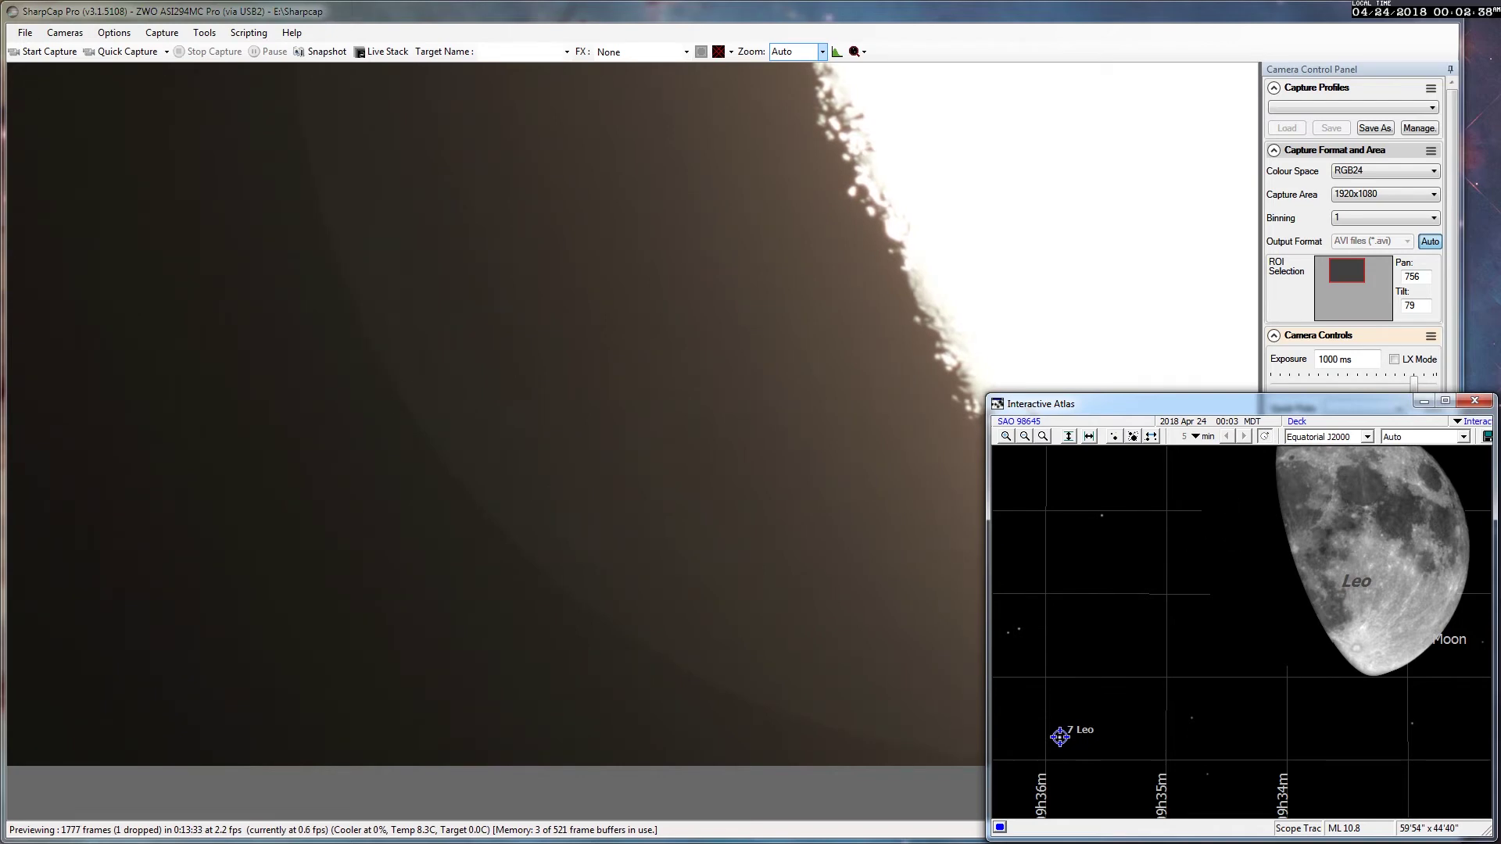
Enlarge the camera's capture area to 4144x2822 to cover a wider field around the Moon.
click(1344, 272)
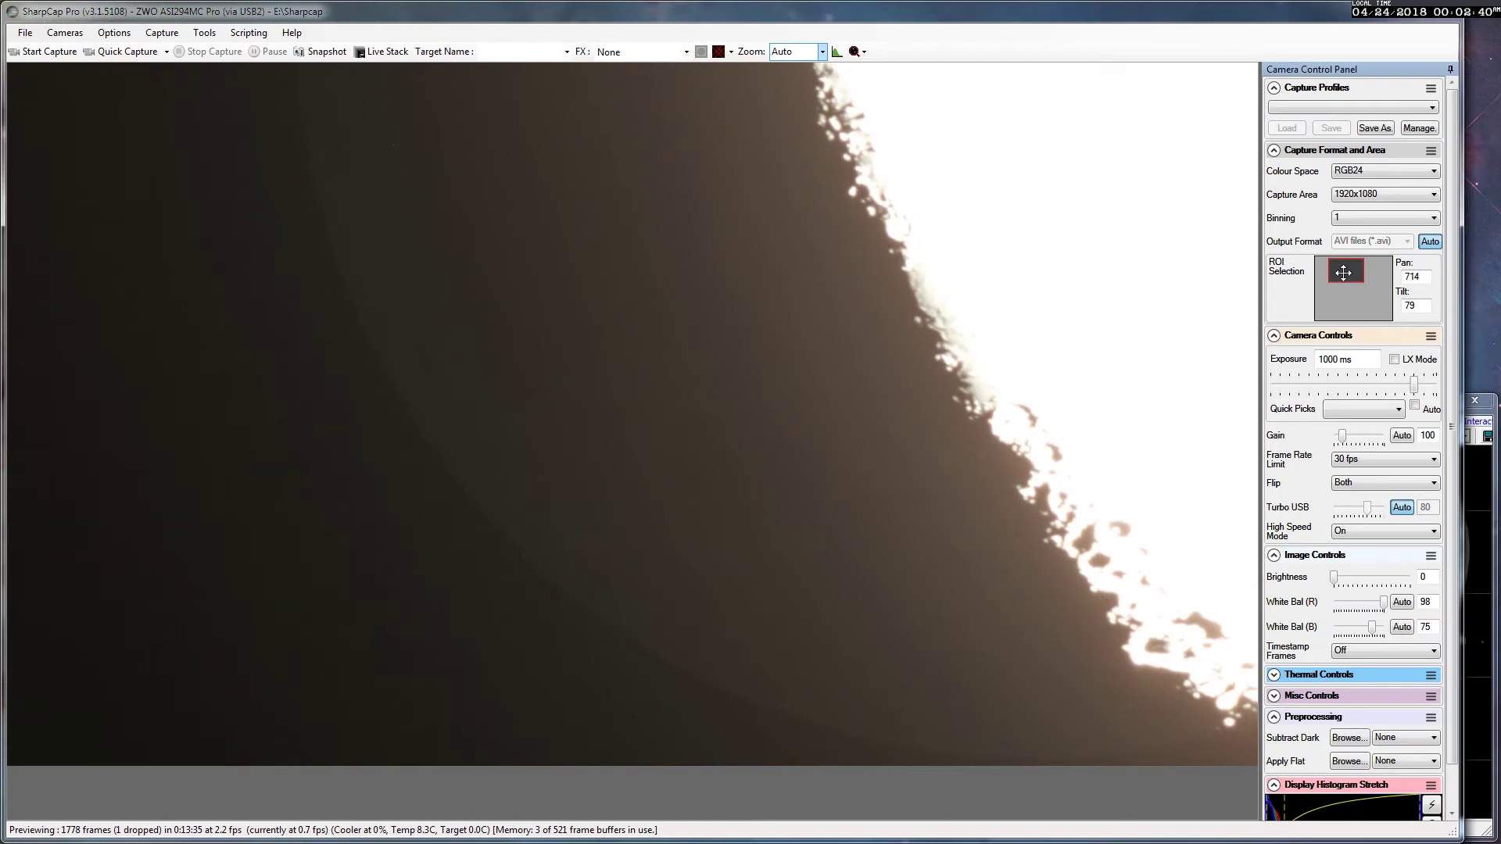
drag(1344, 272, 1336, 276)
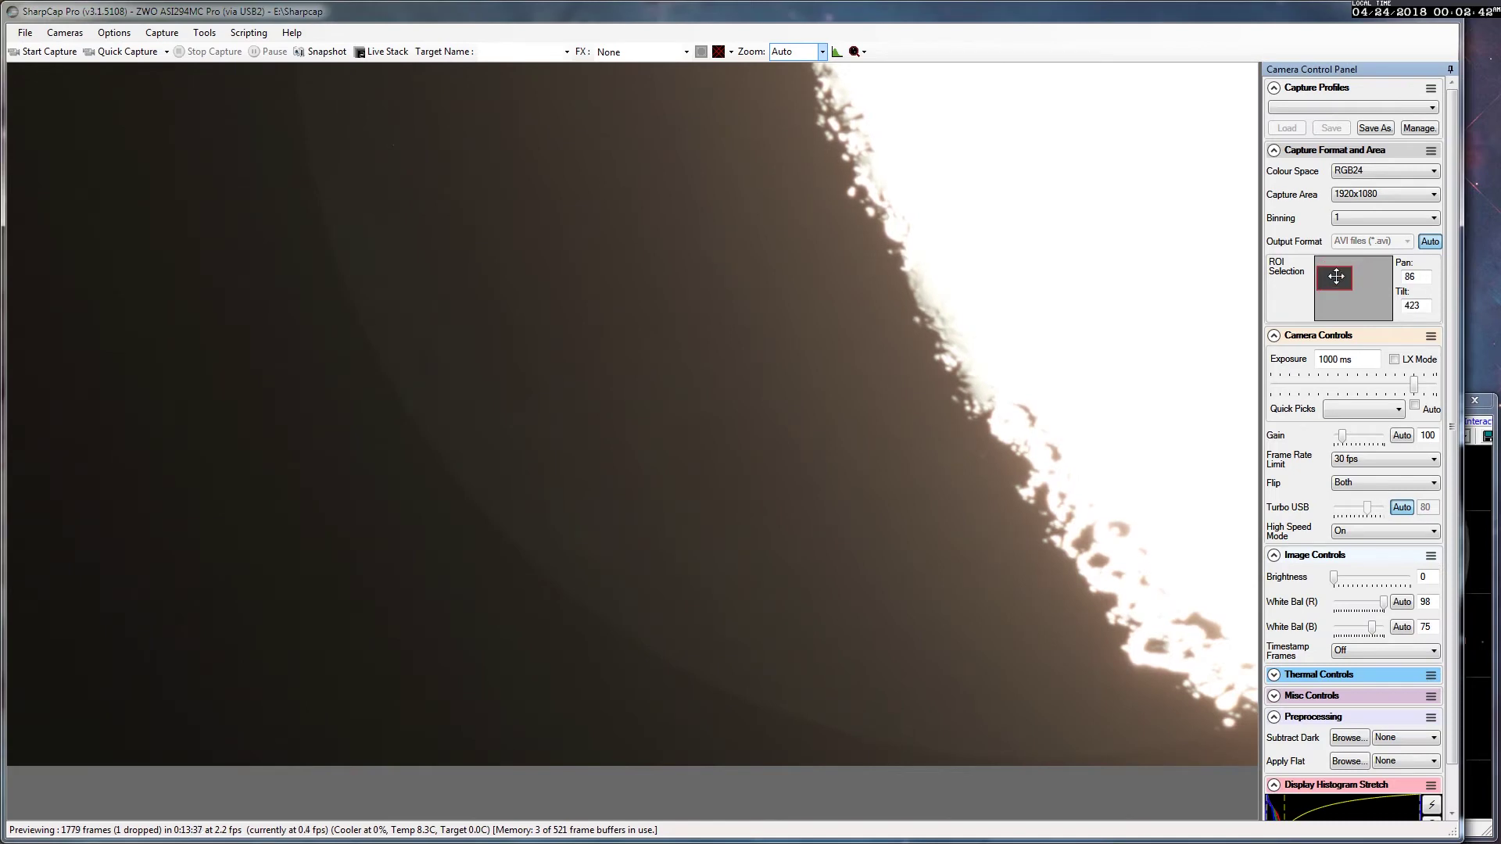
click(1384, 194)
click(1384, 297)
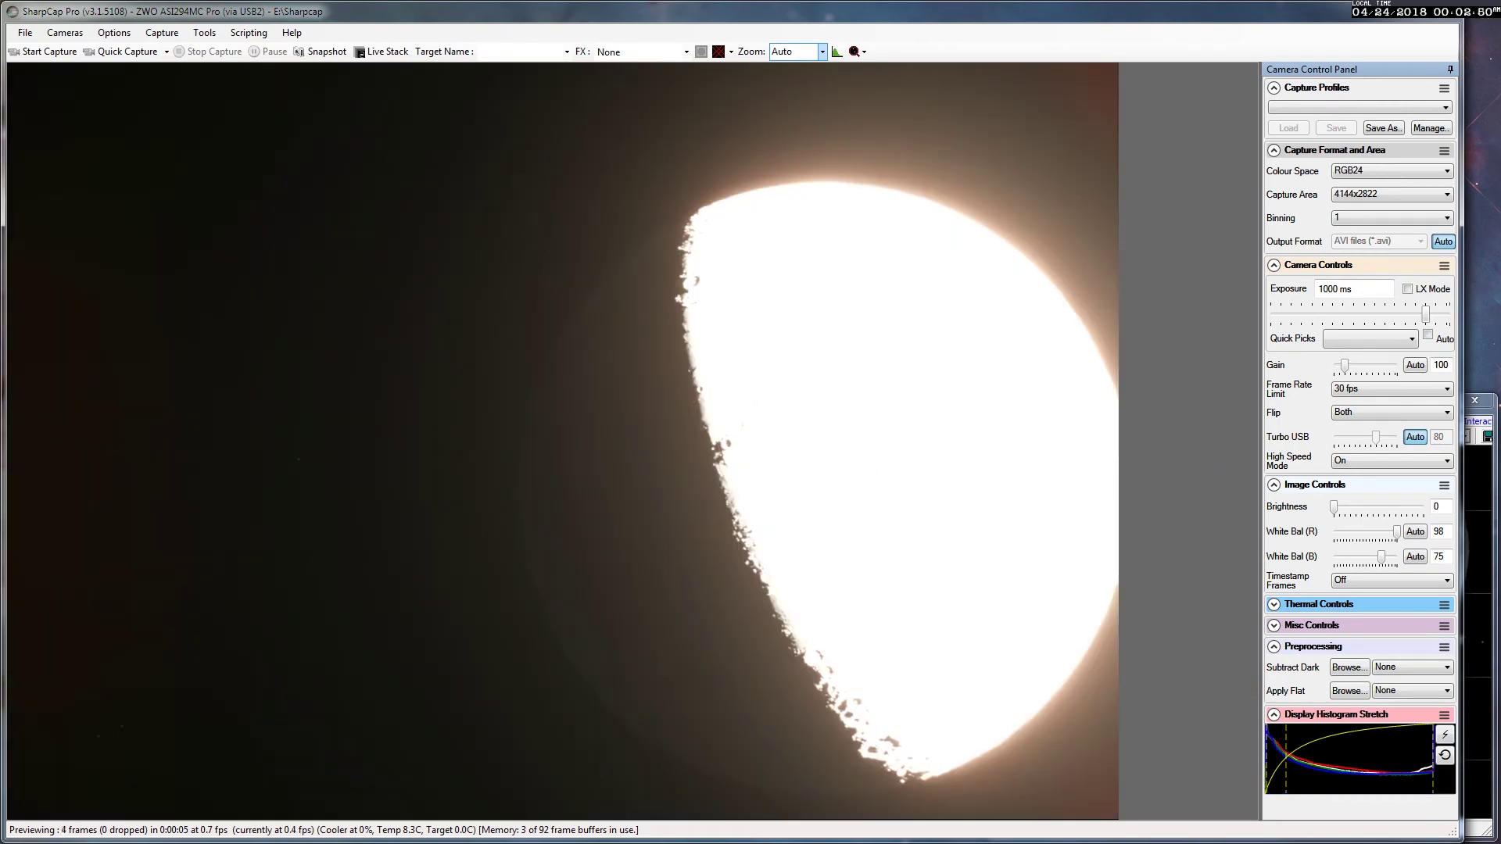
Switch to the Astro-Physics Command Center, reframe the Moon and nearby stars with 32x moves west, east, south and north, and minimize it.
key(alt+Tab)
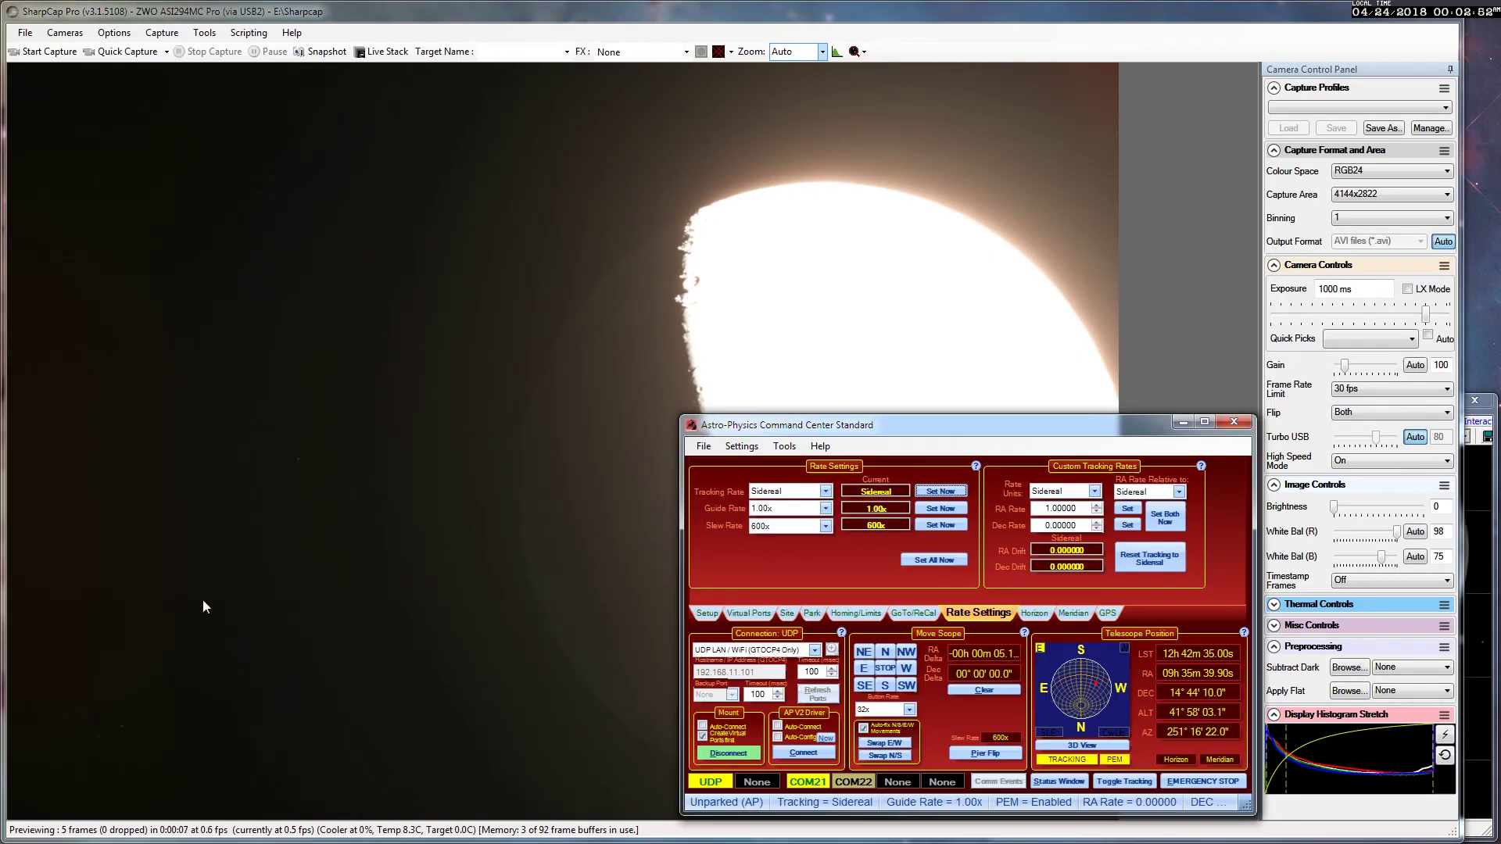
click(907, 671)
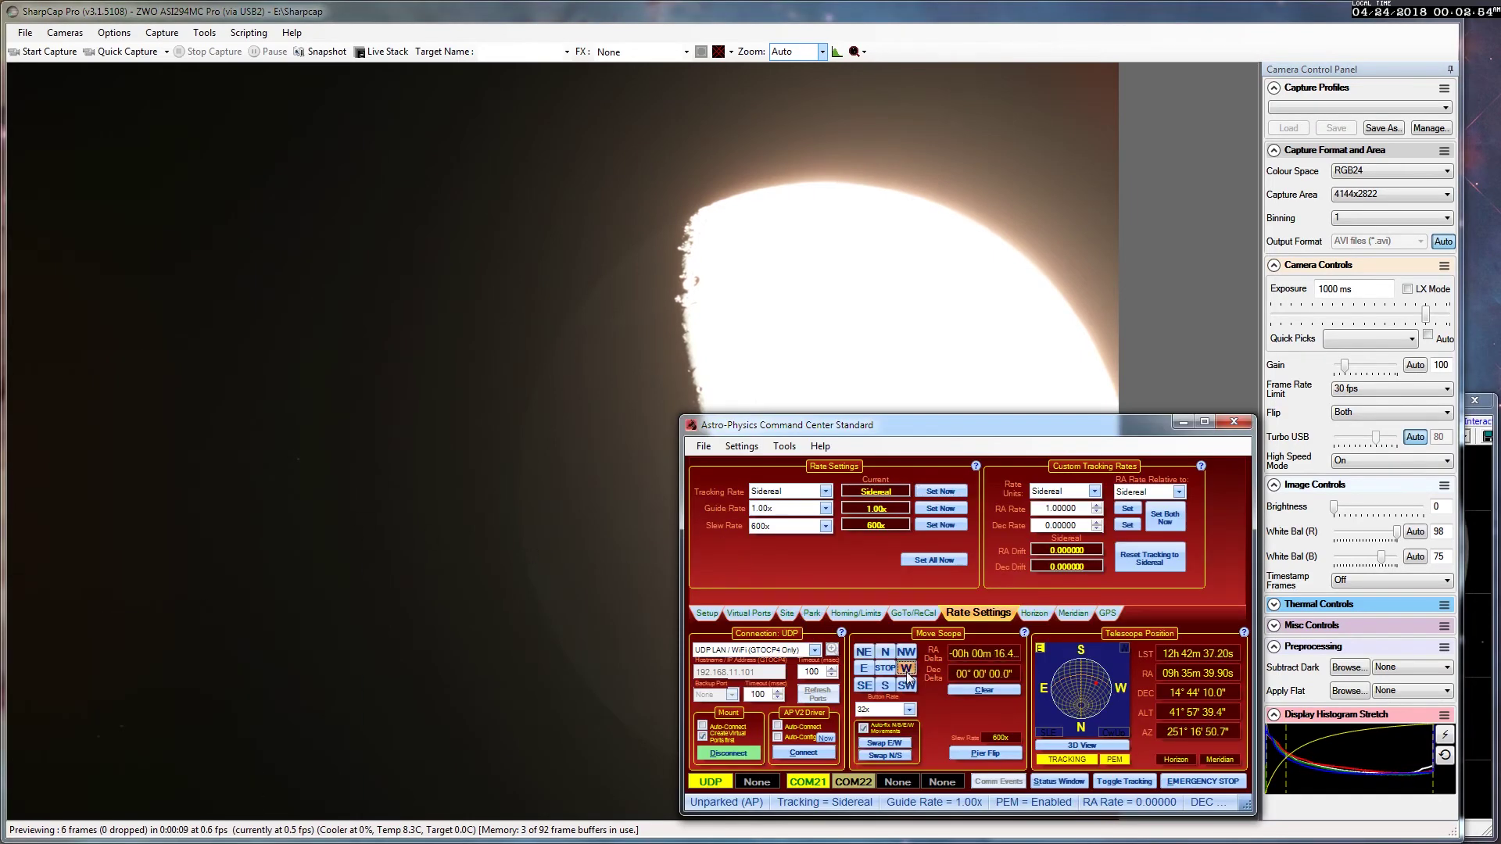
click(864, 670)
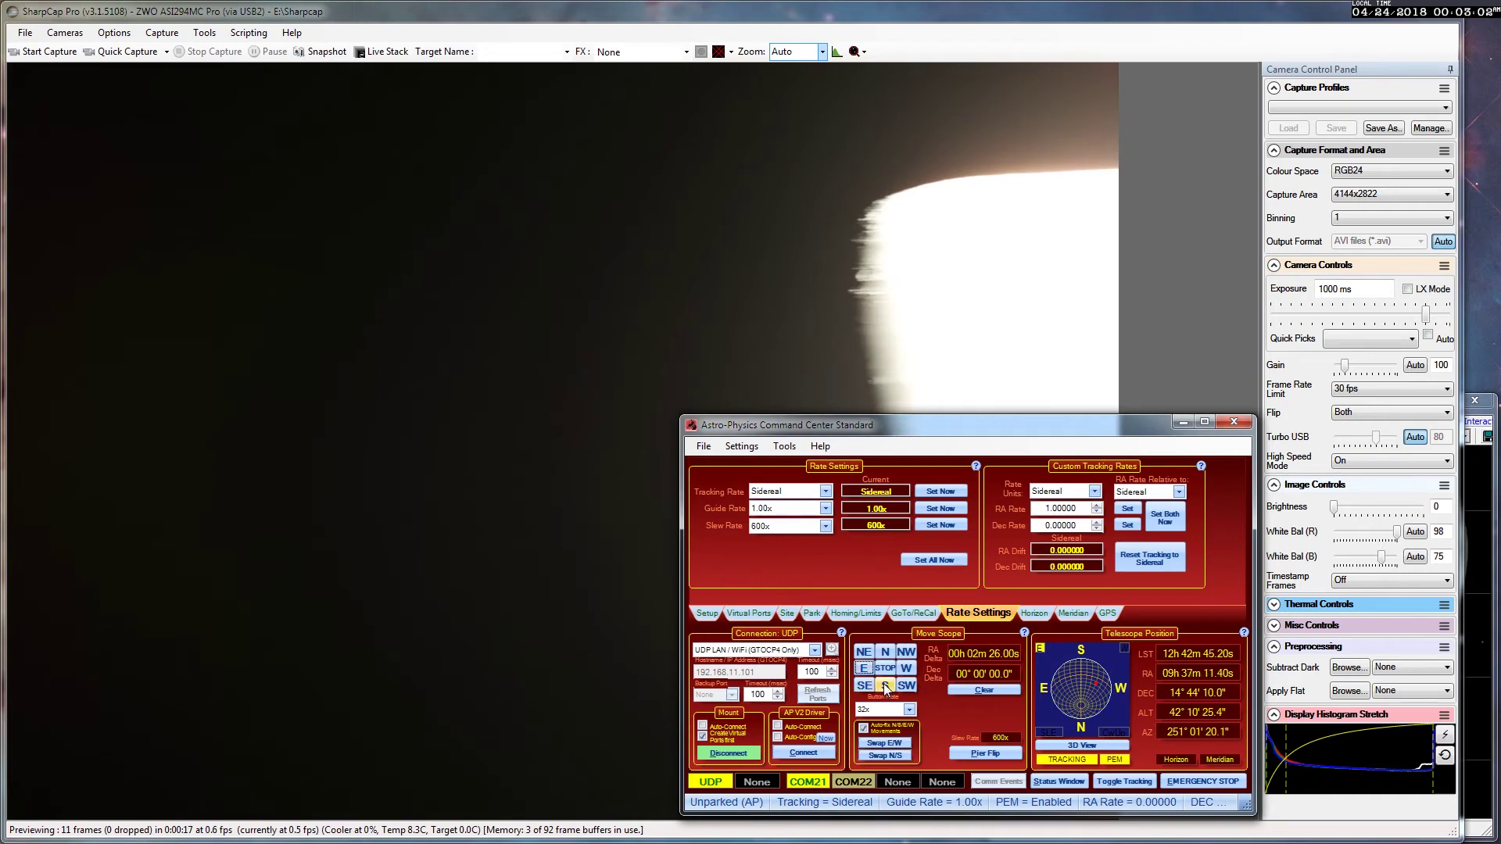
click(886, 686)
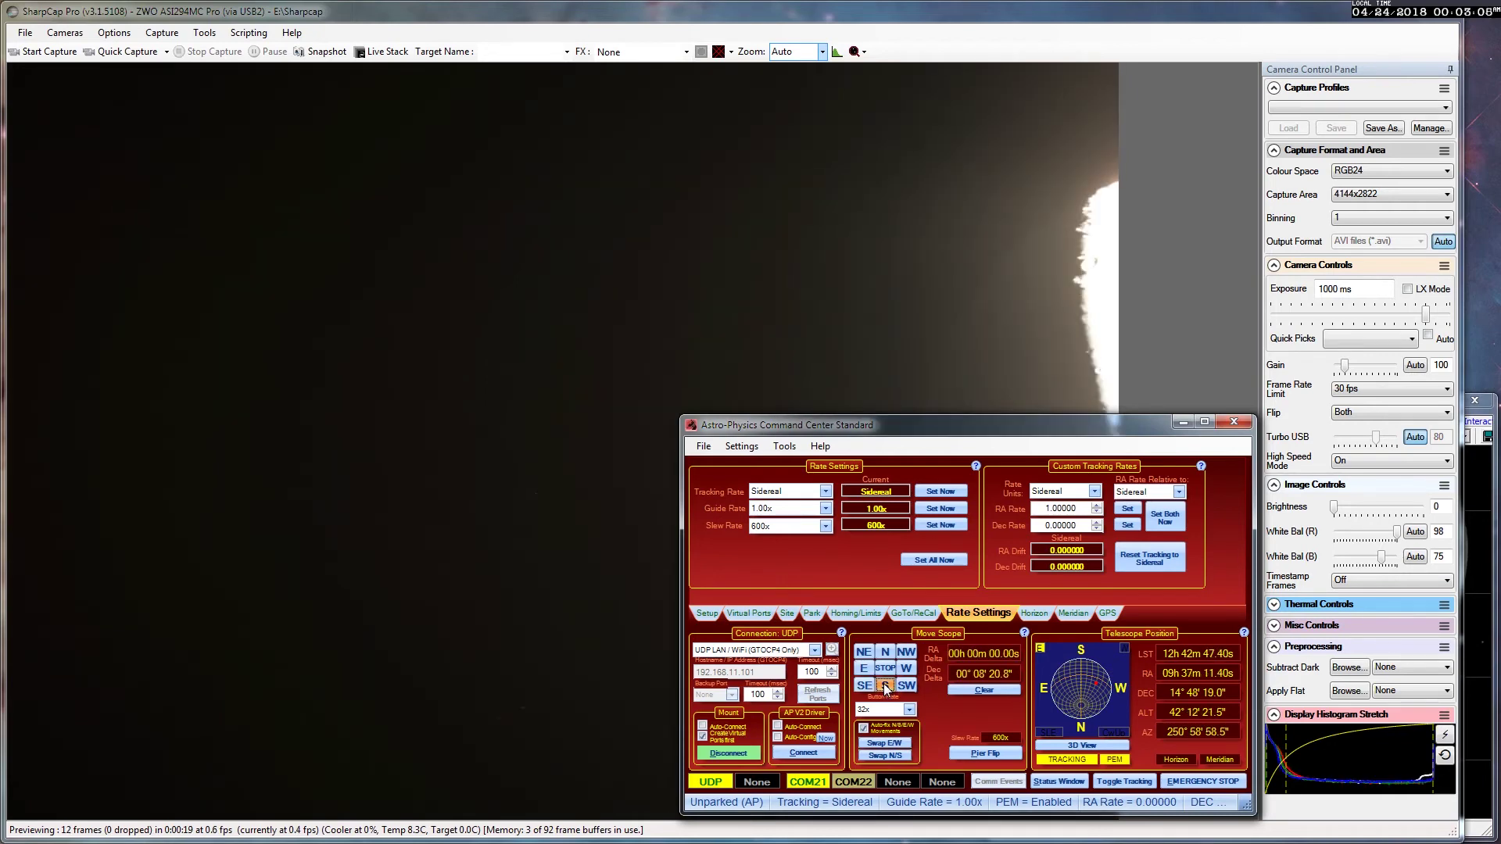
click(884, 652)
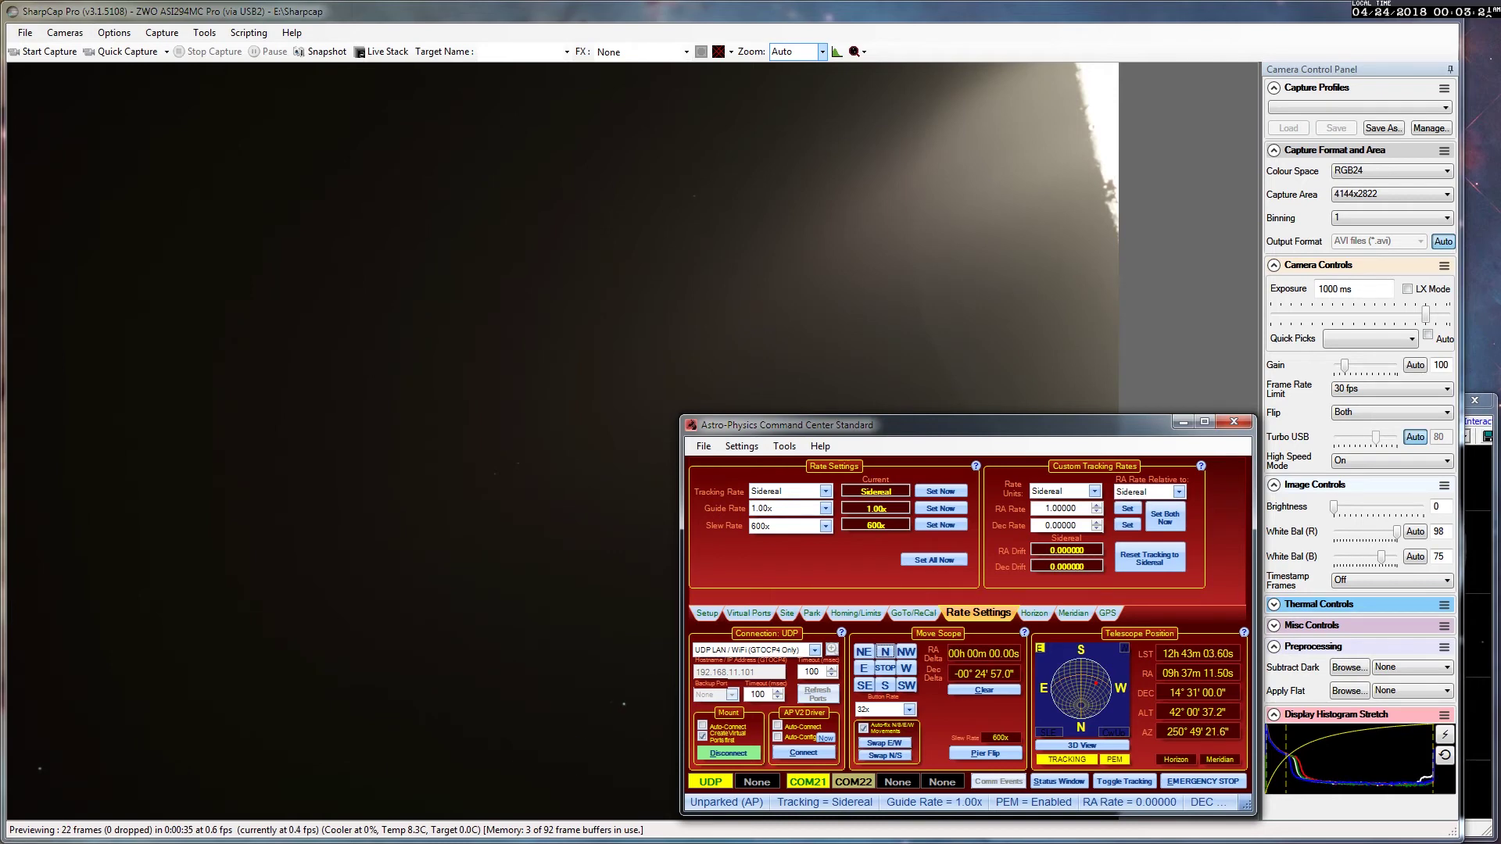
click(1183, 422)
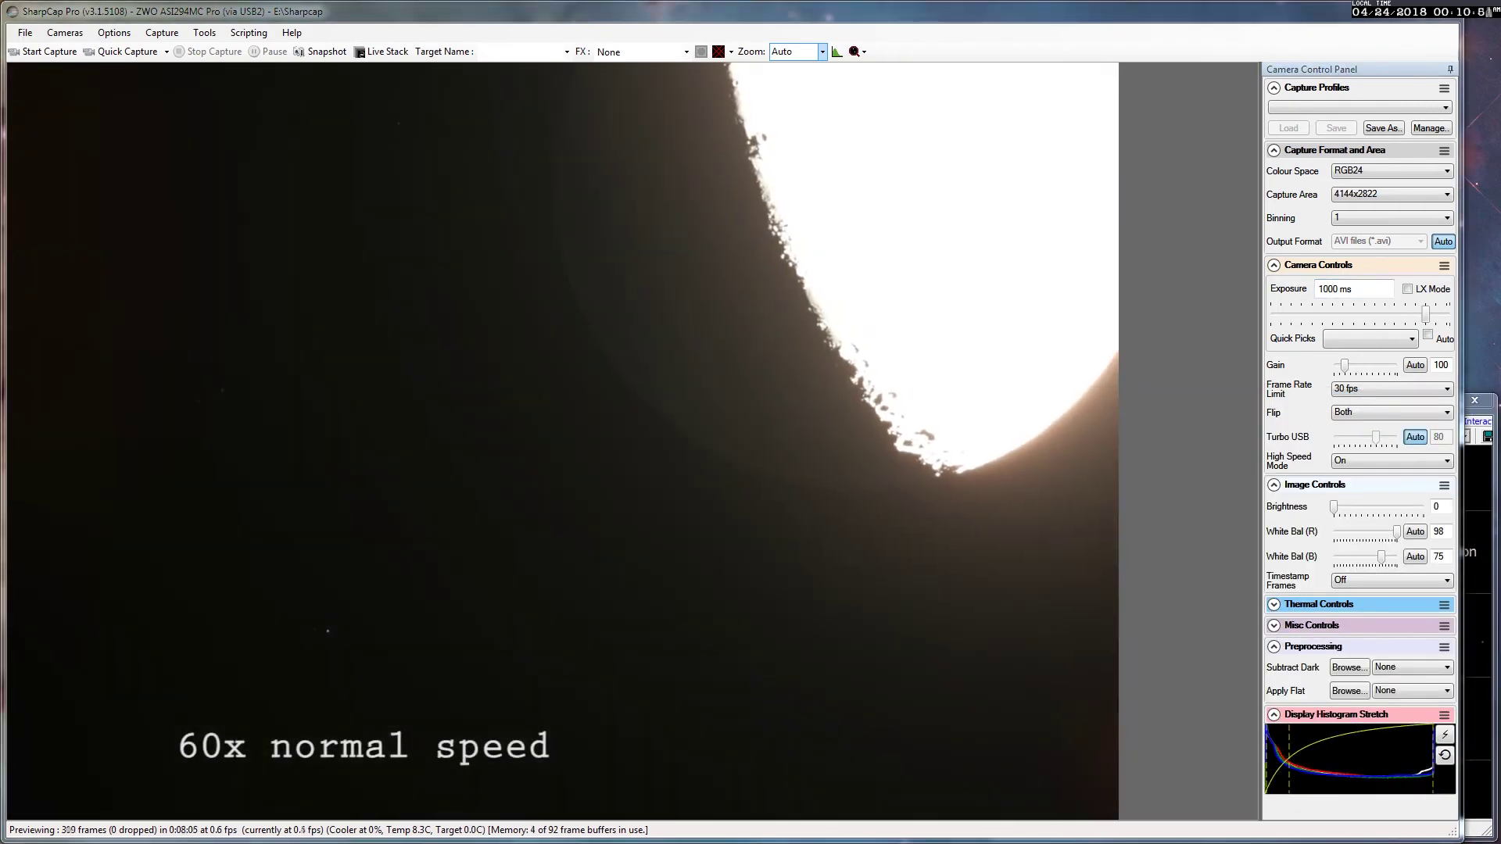
Enlarge the live preview to 100% and look up the star near the Moon's dark limb in the Interactive Atlas.
key(alt+Tab)
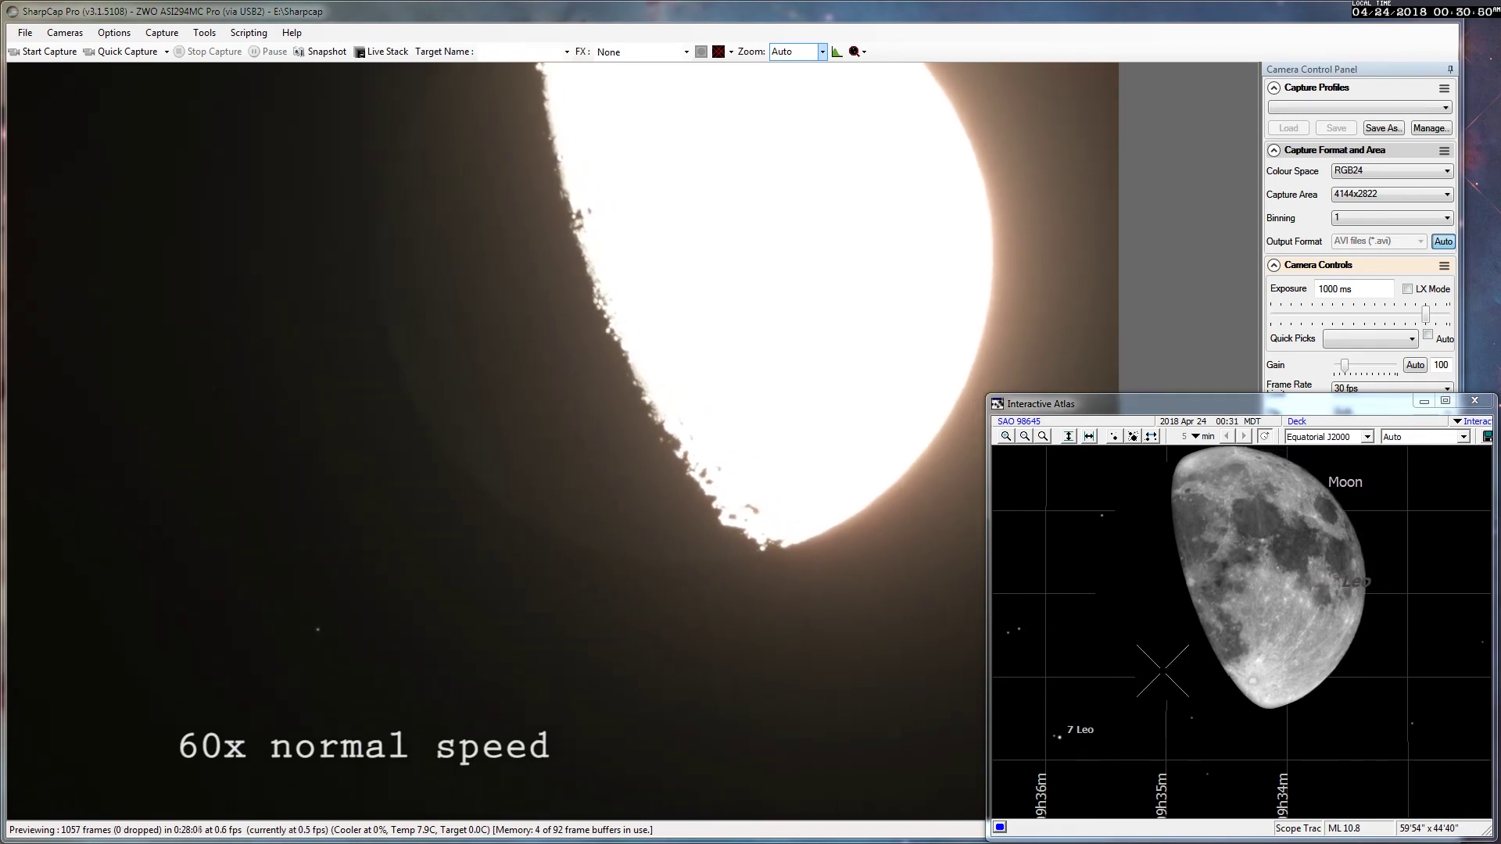
click(823, 51)
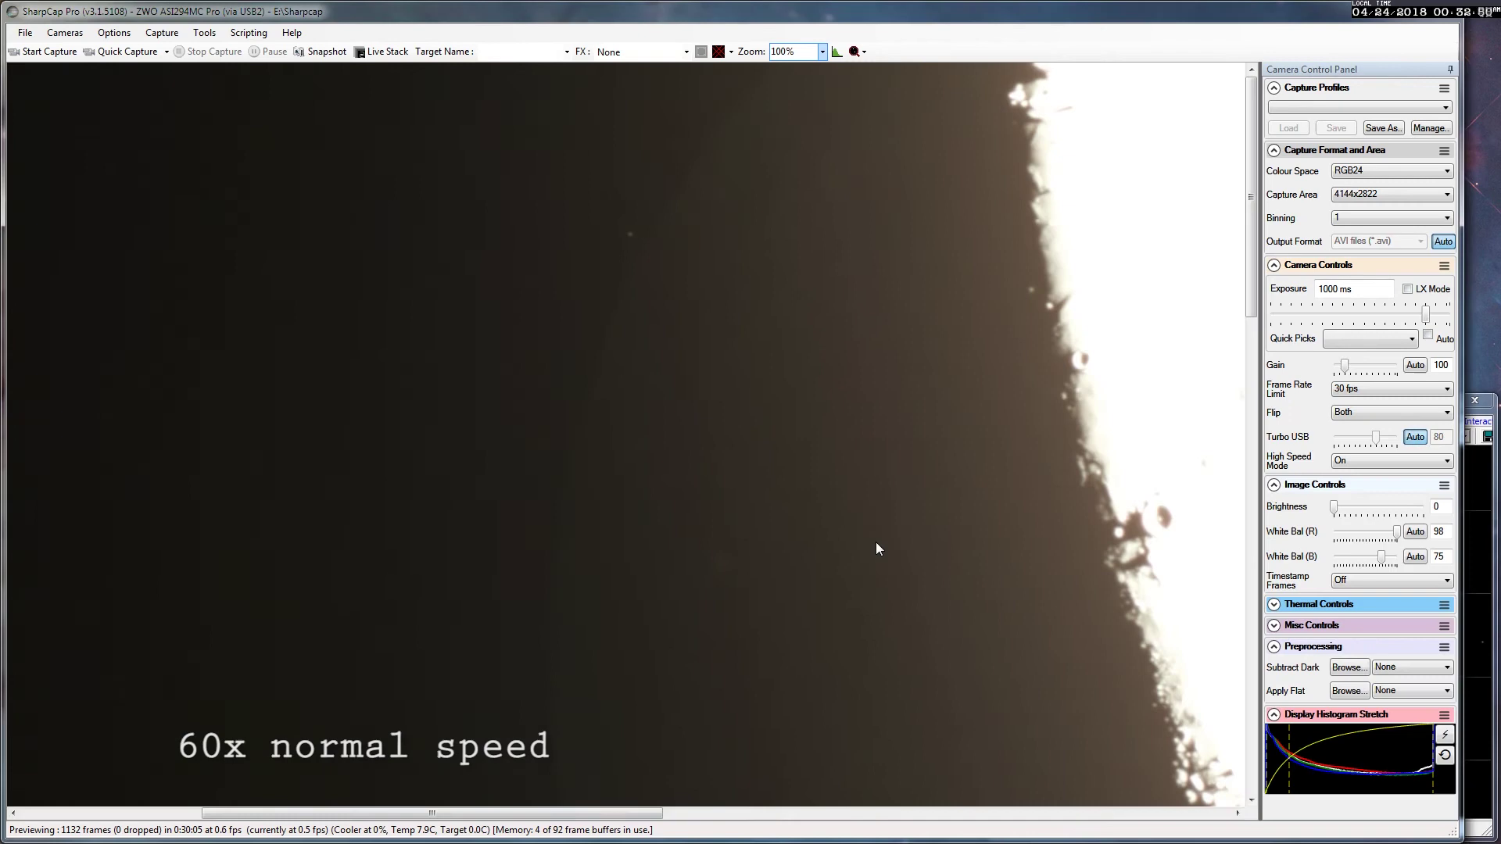
double_click(1102, 515)
click(392, 348)
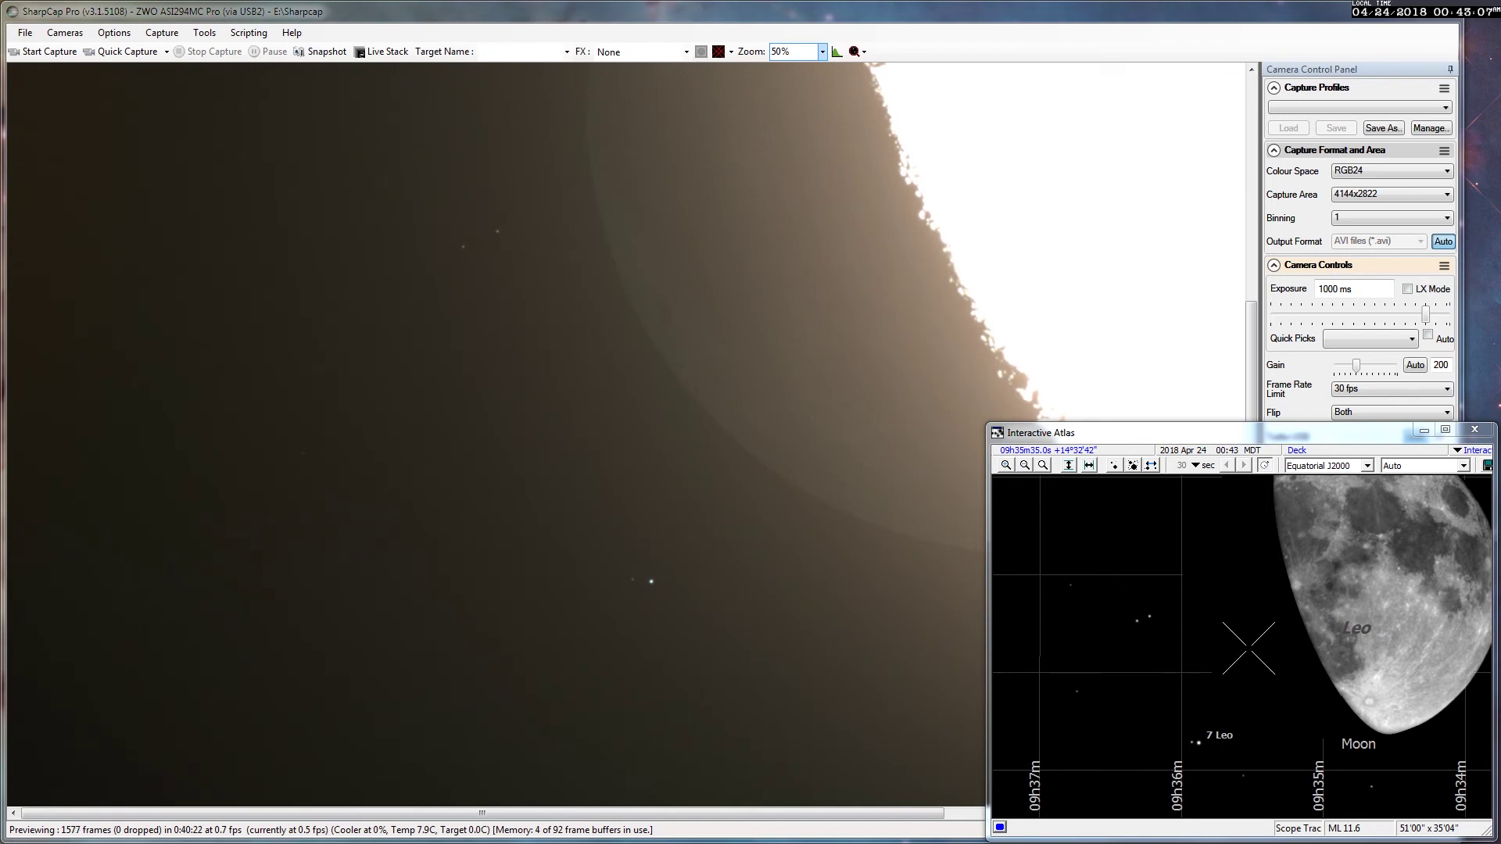
Enlarge the preview of the star pair to 150%, view the atlas details of SAO 98665 and SAO 98667, and close the information window.
click(821, 52)
click(794, 109)
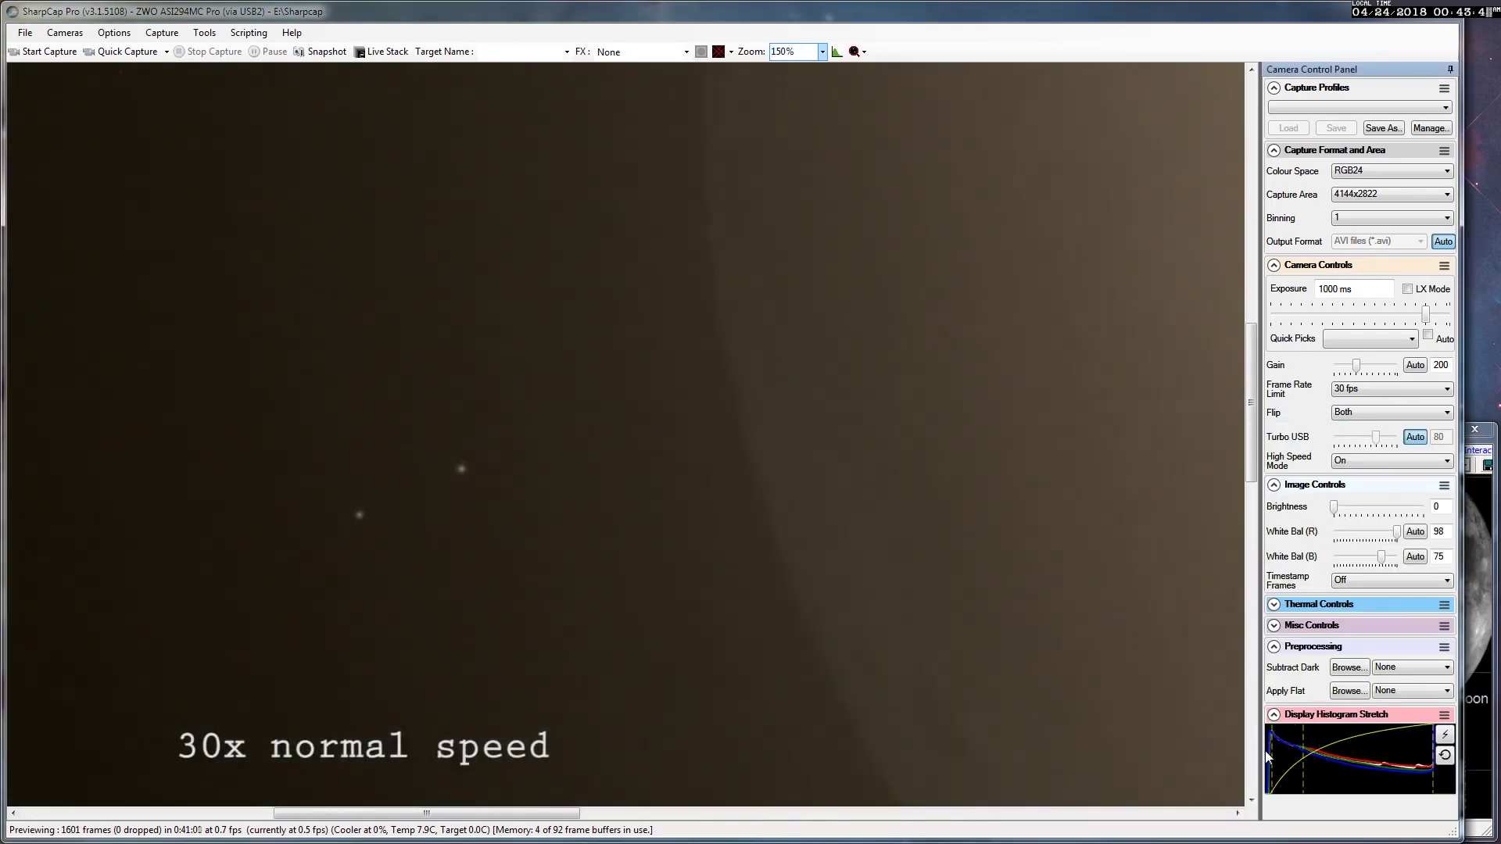
key(alt+Tab)
scroll(1225, 648, up, 2)
double_click(1170, 652)
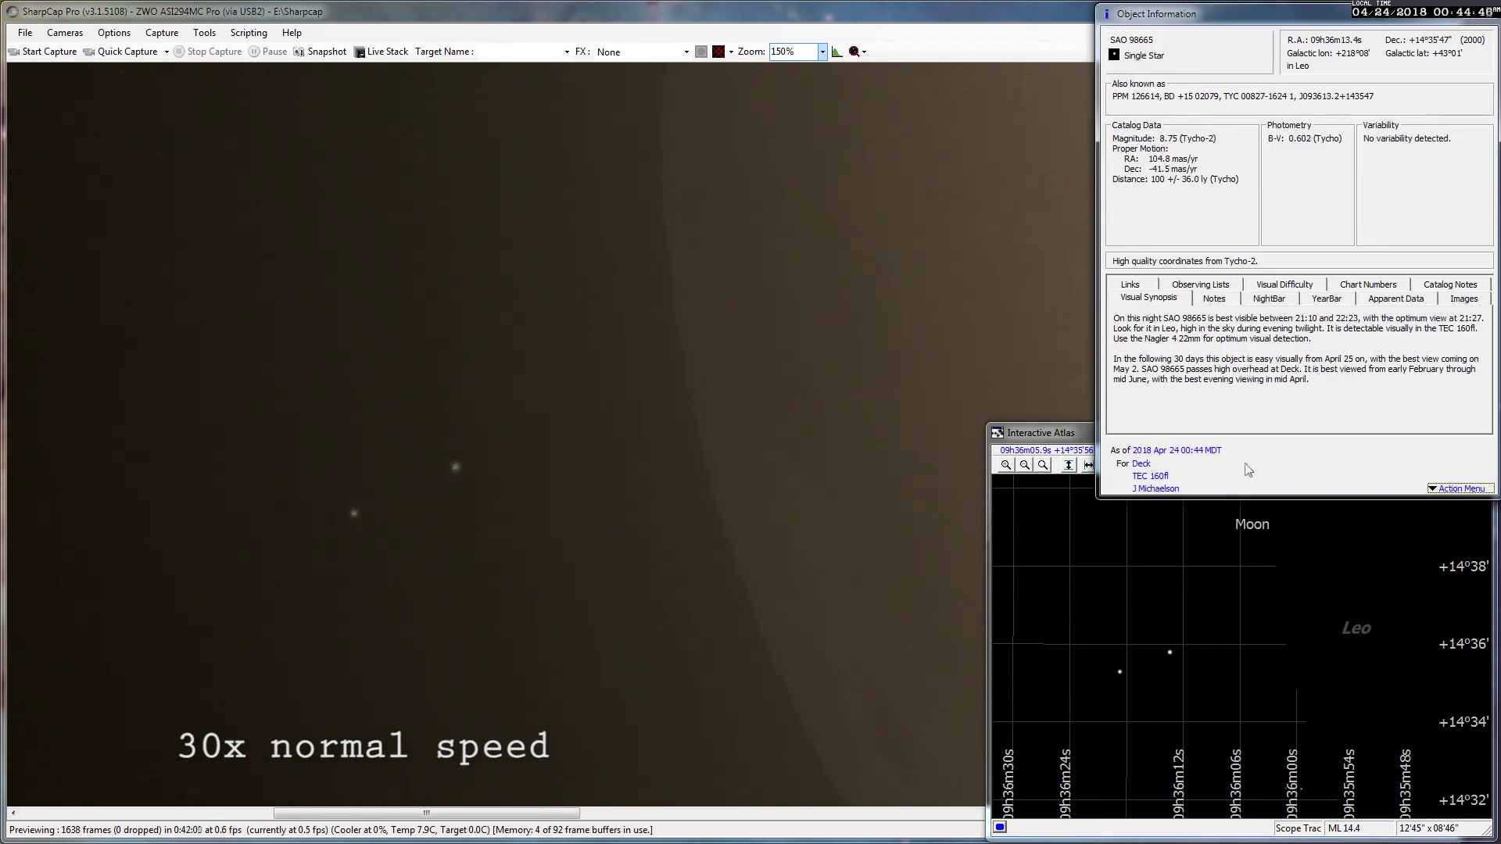
double_click(1120, 672)
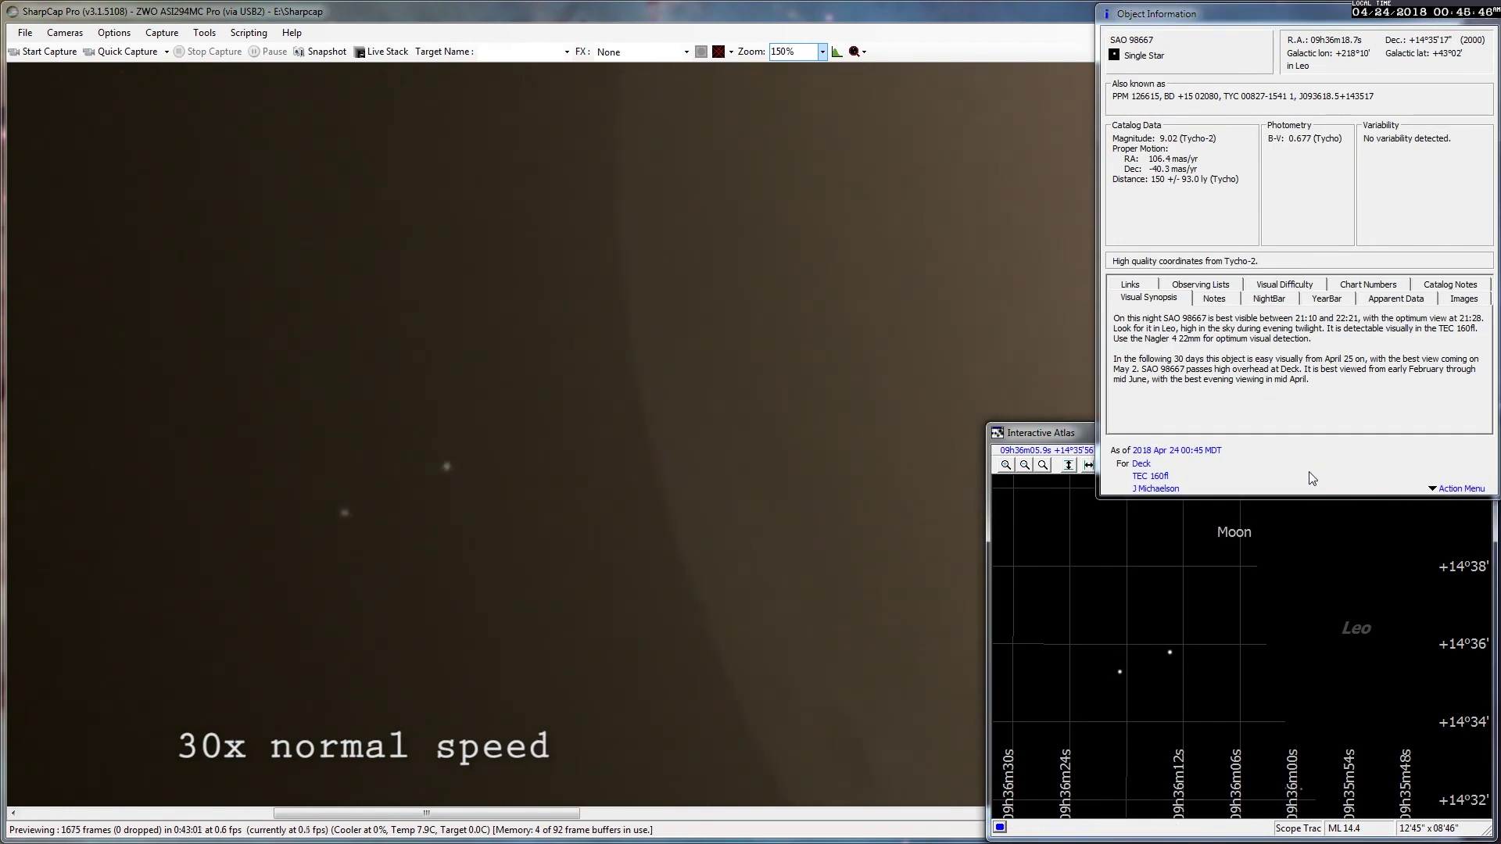
key(Escape)
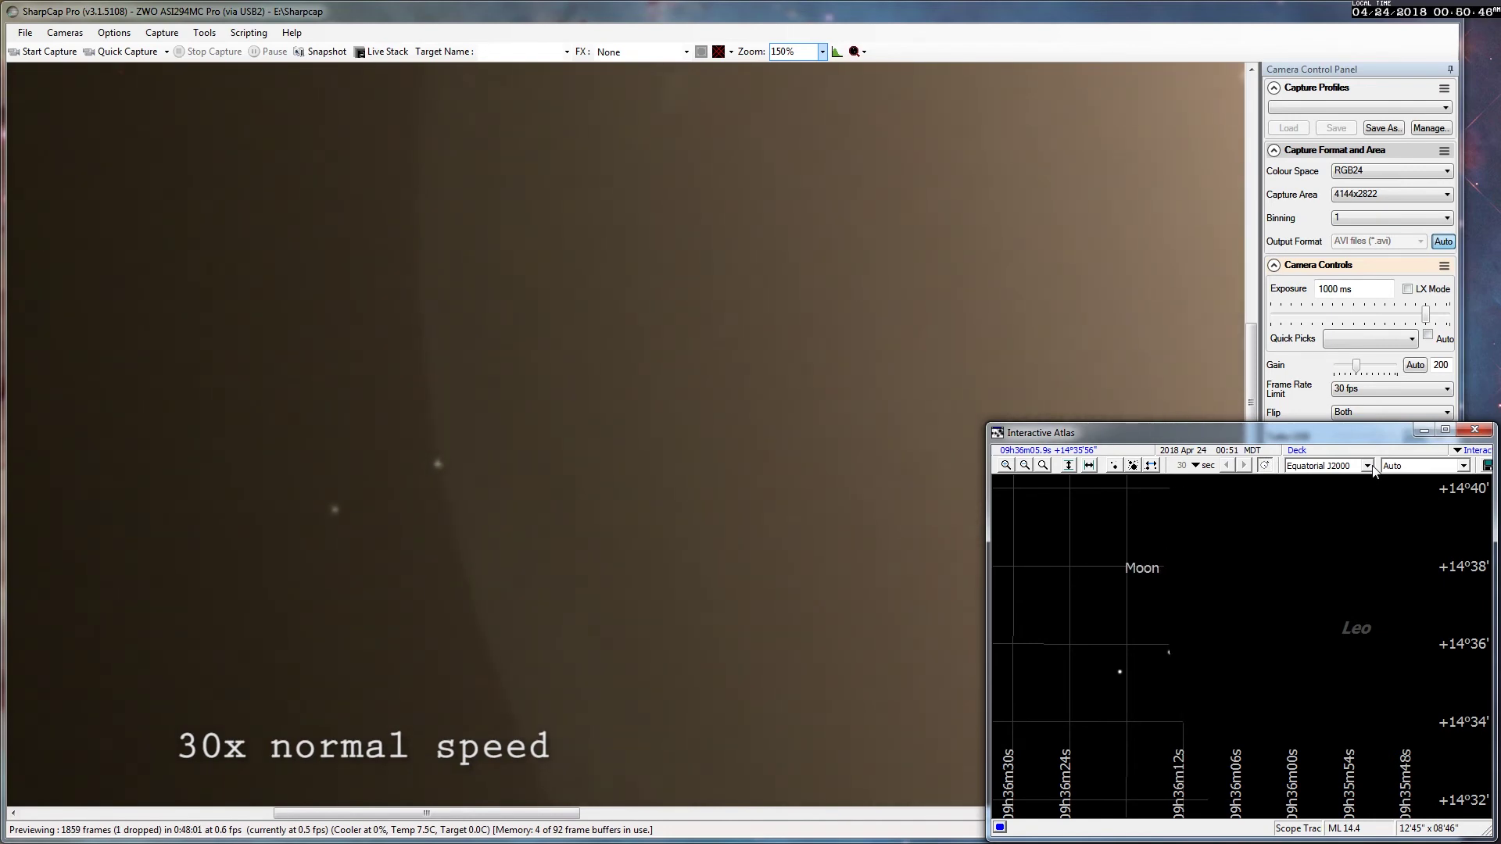
Reduce the live preview to 75% and compare 7 Leo's position near the Moon's limb with the Interactive Atlas.
click(1259, 412)
key(alt+Tab)
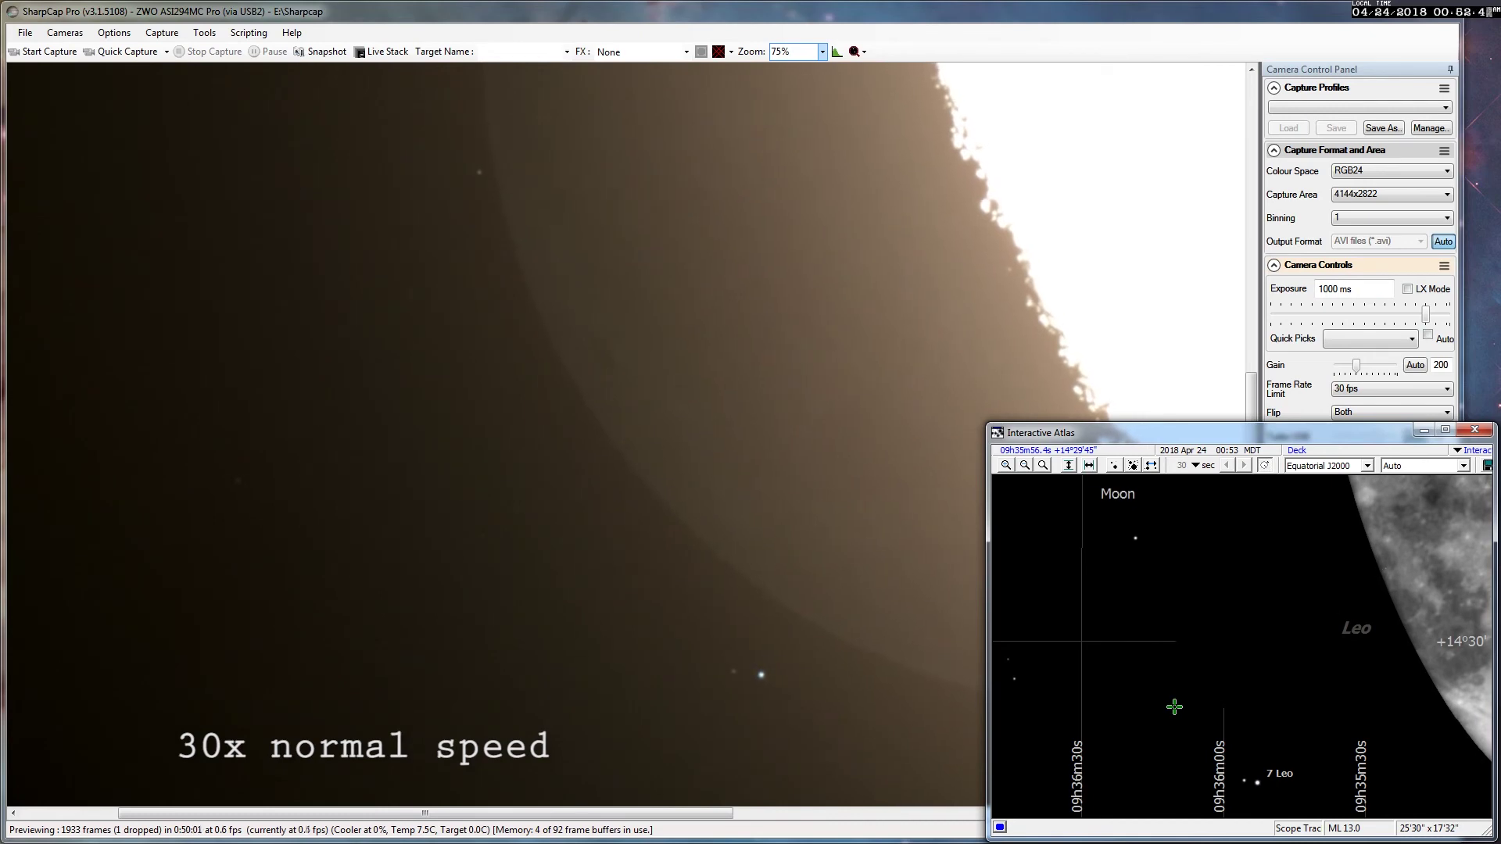
key(alt+Tab)
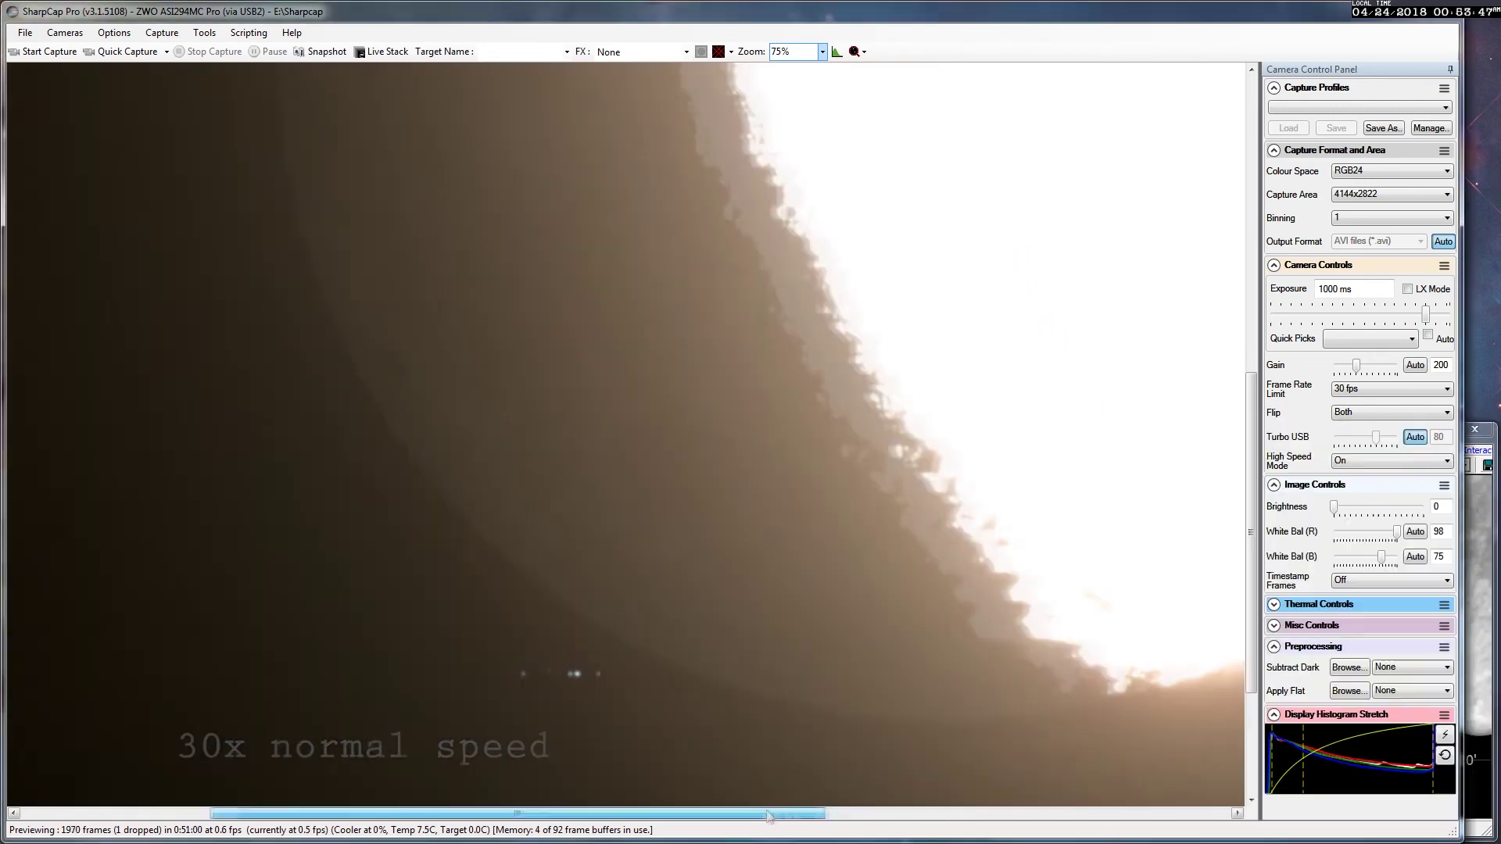
scroll(1259, 524, down, 1)
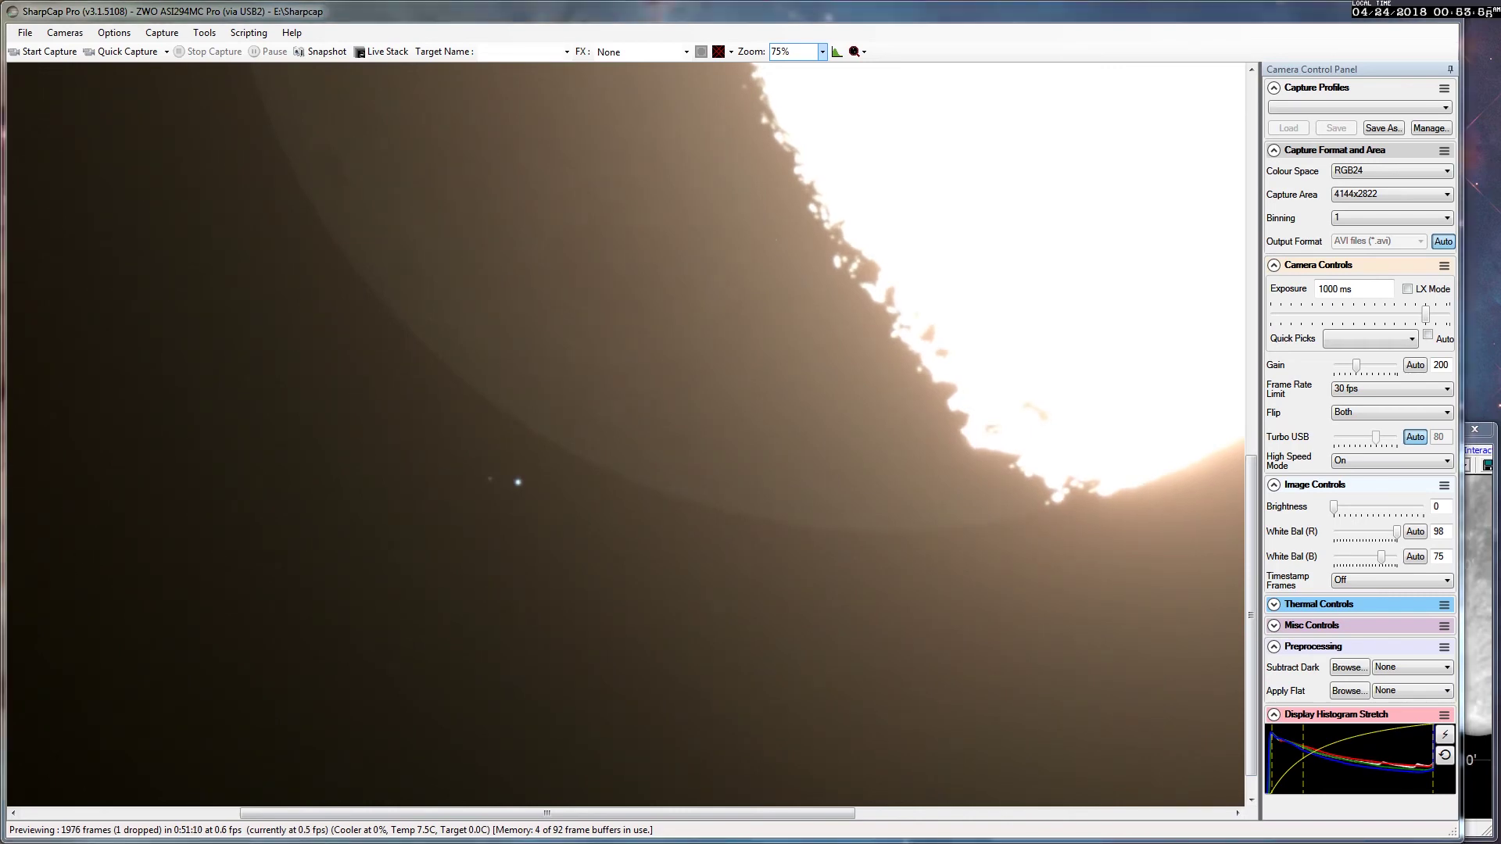
Switch to the Astro-Physics Command Center, apply the Lunar tracking rate to the mount, and minimize the window.
key(alt+Tab)
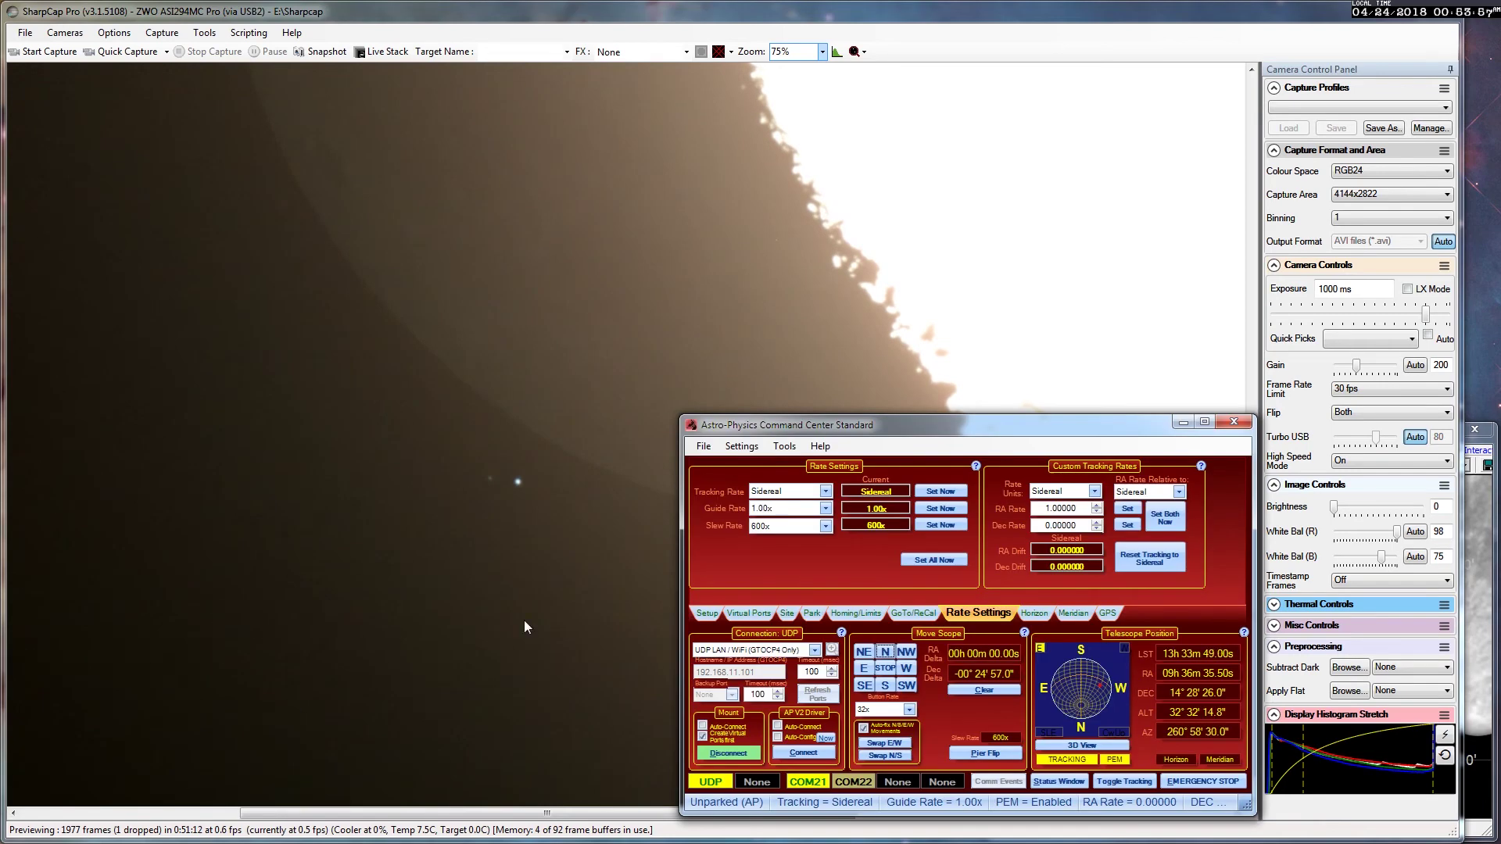
click(826, 492)
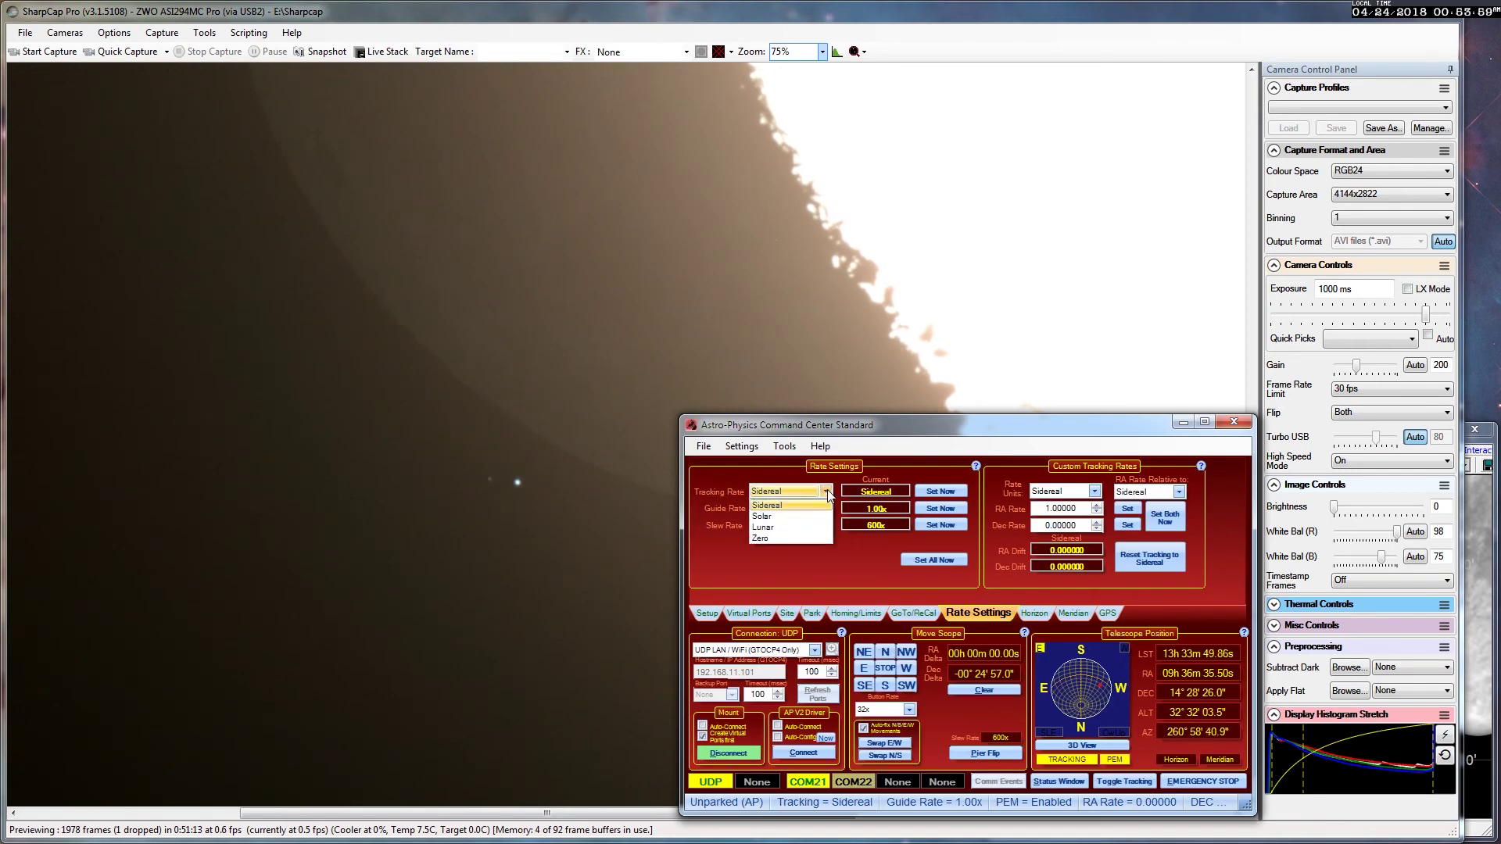
click(795, 516)
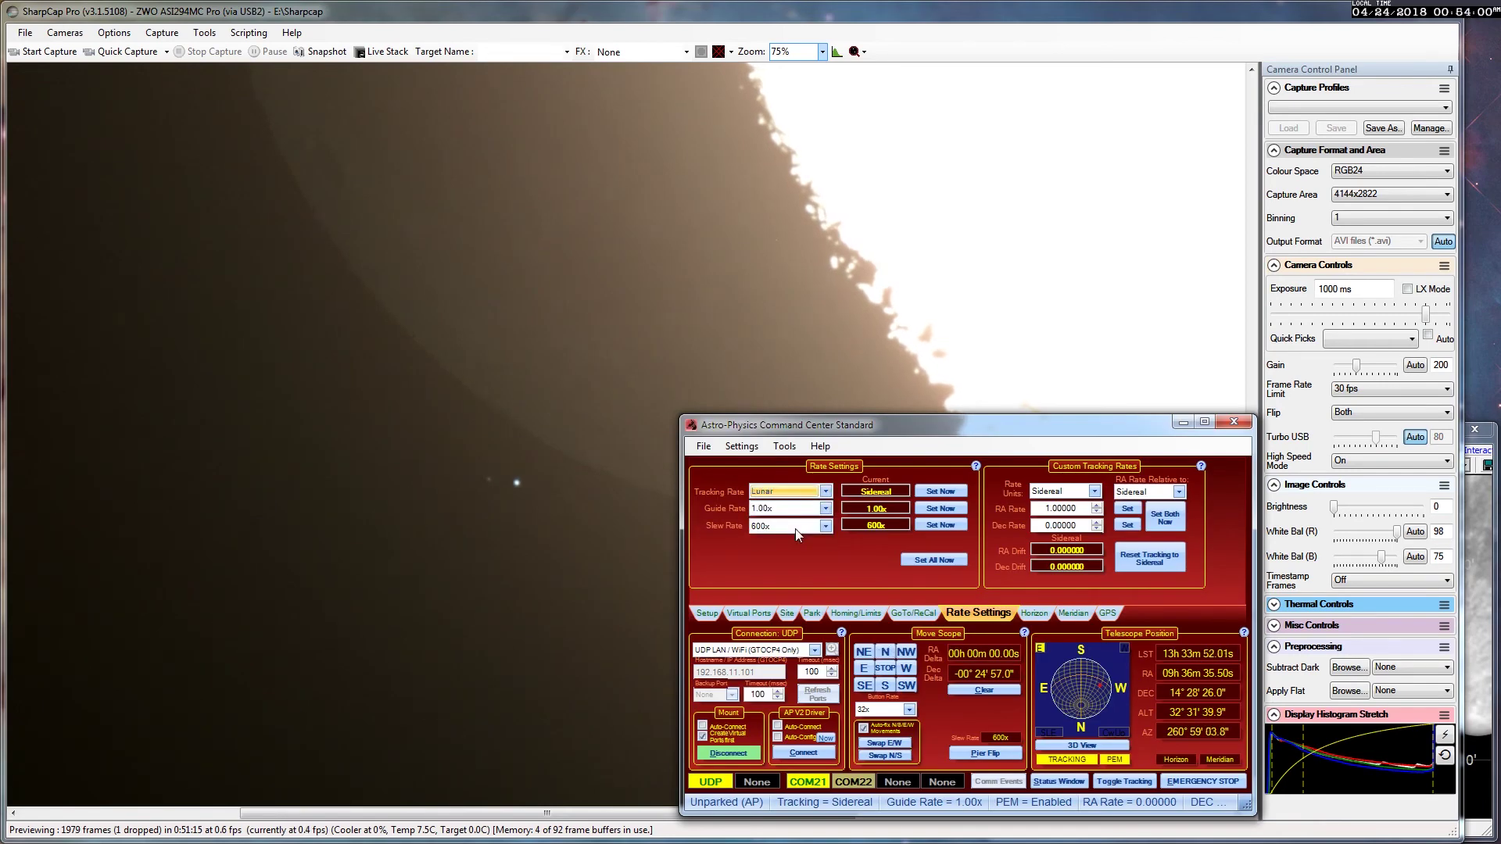
click(940, 492)
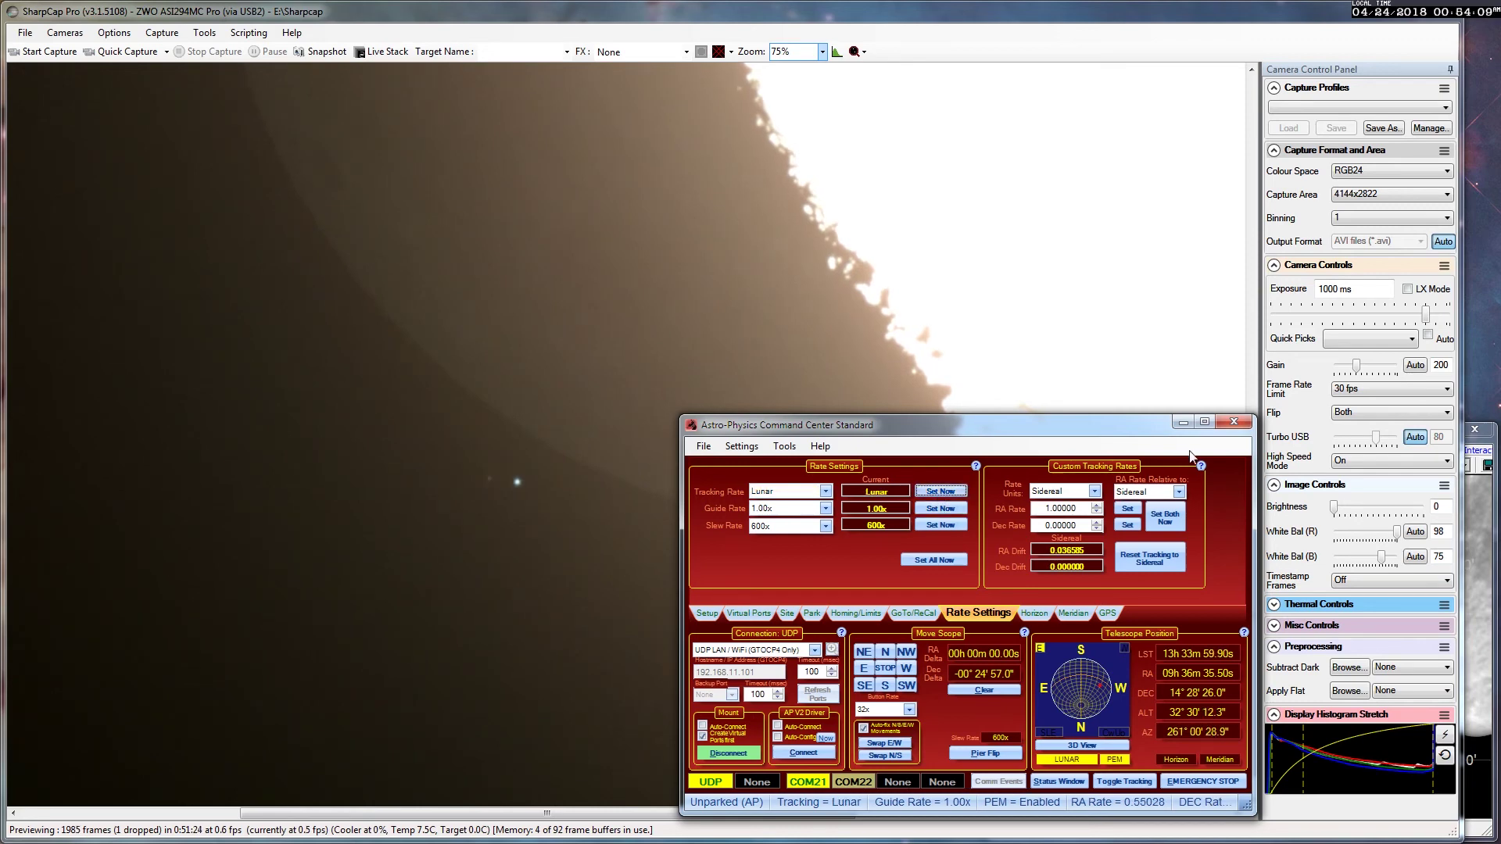
click(1183, 422)
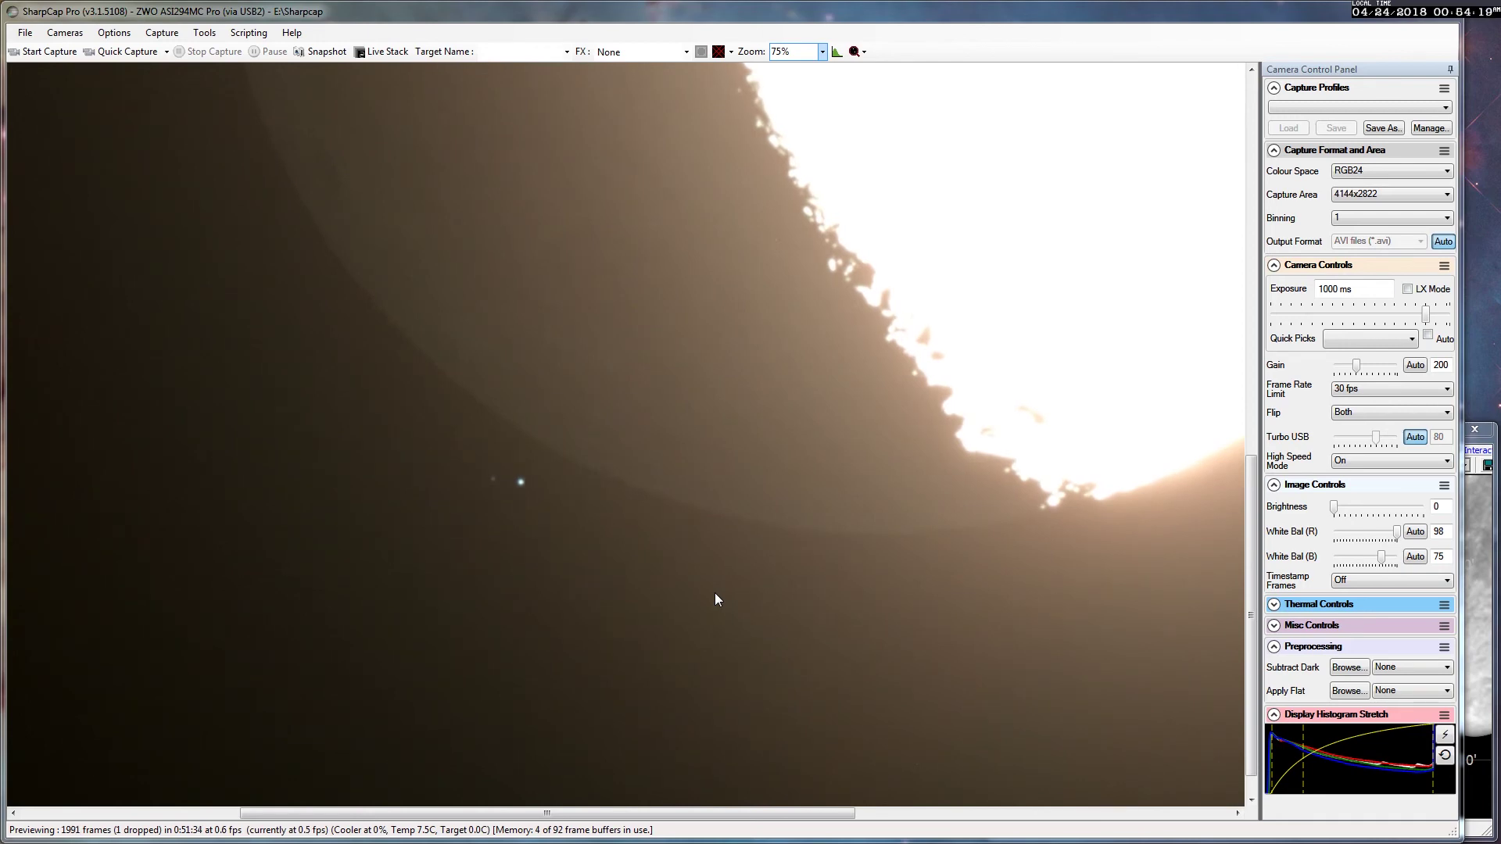
Enlarge the live preview to 100% and set the camera exposure to 500 ms.
click(823, 52)
click(795, 185)
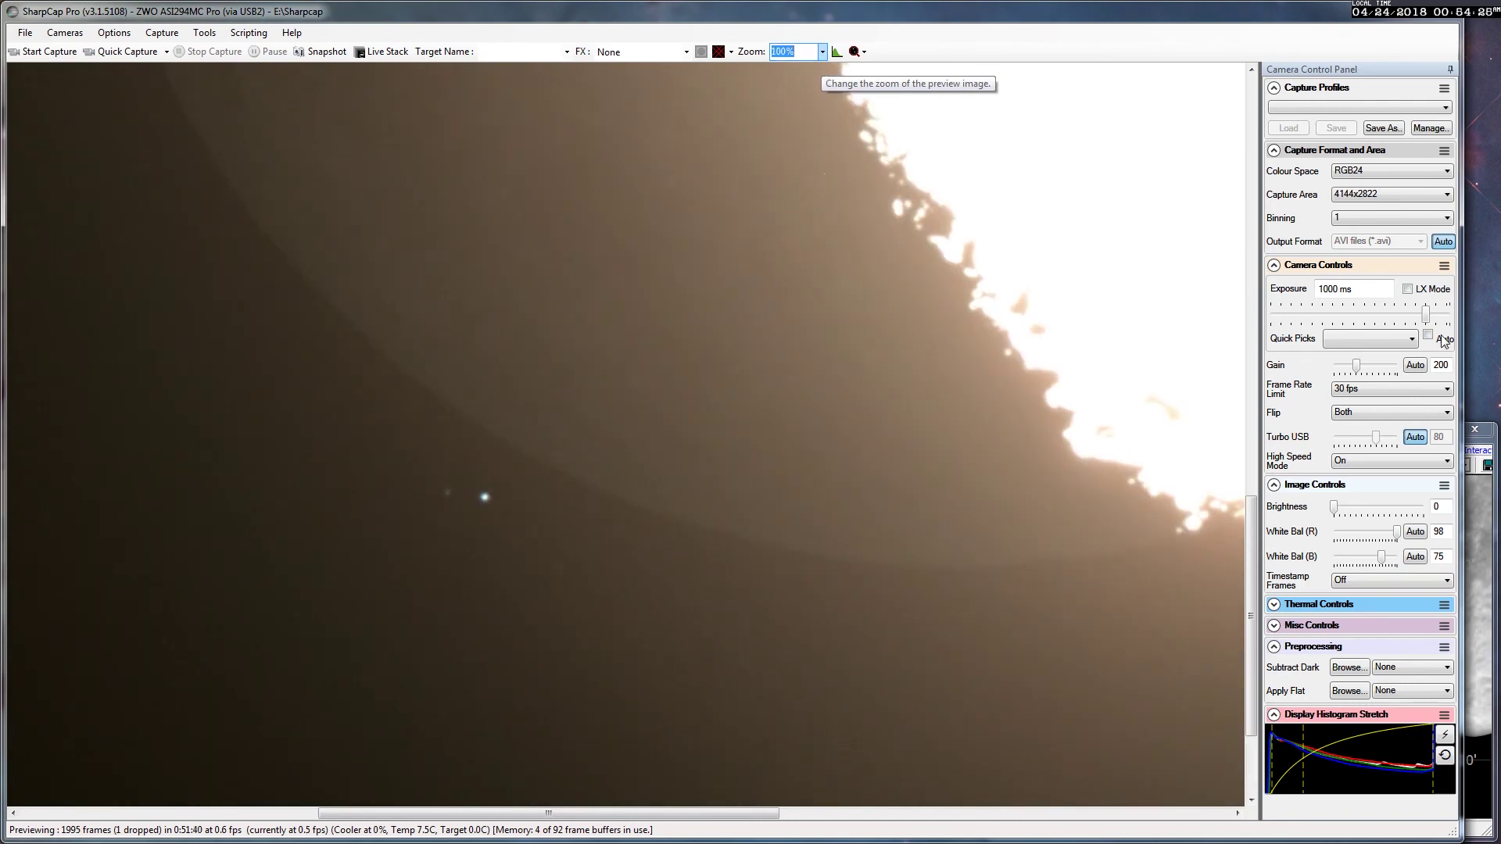
click(1318, 290)
drag(1317, 291, 1330, 289)
text(5)
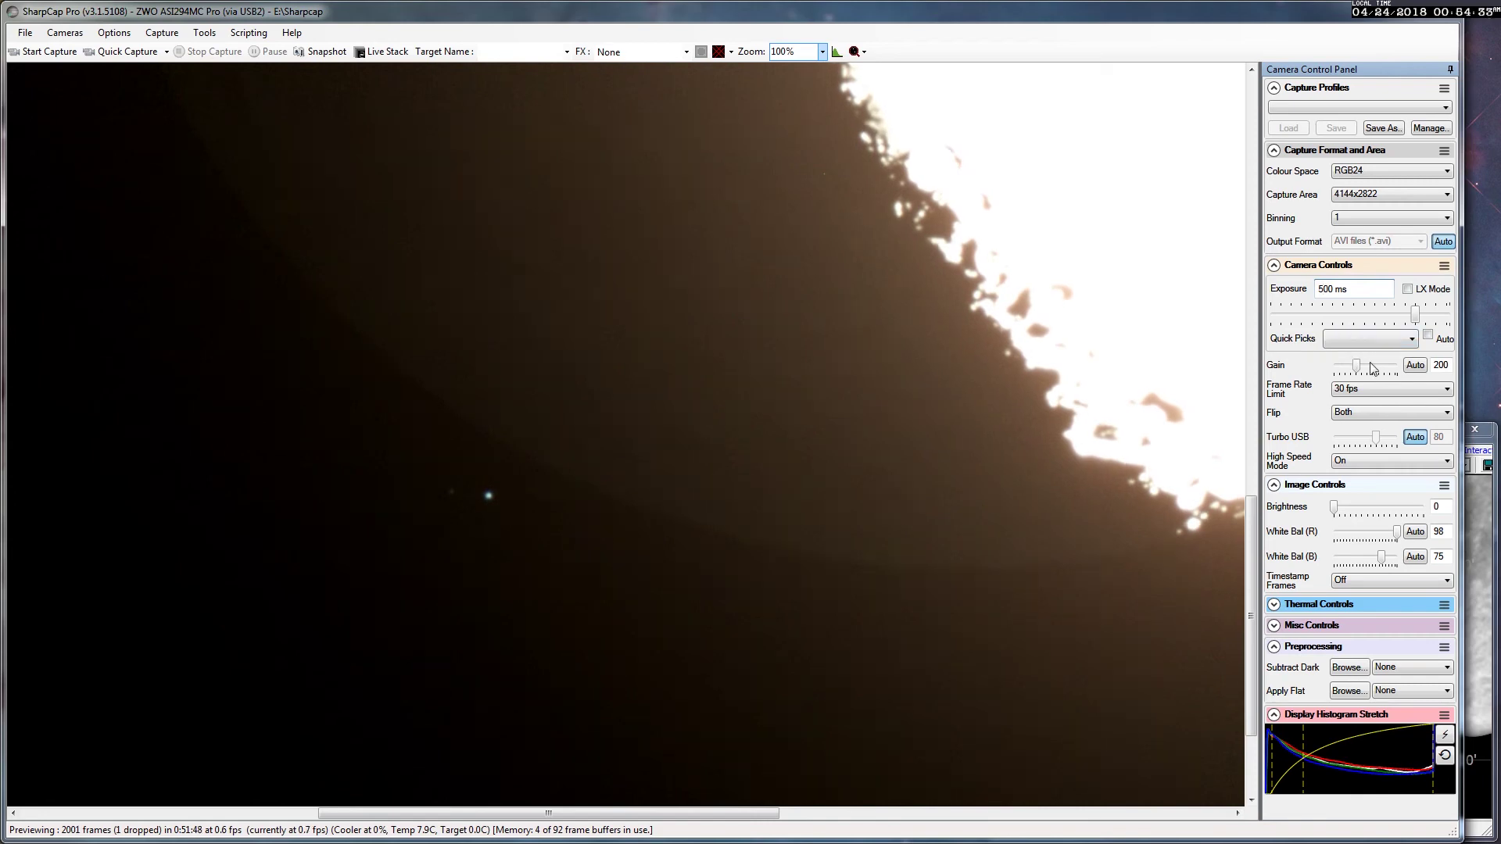
Set the camera gain to 250 and fine-tune the black level of the display histogram stretch.
mouse_move(1356, 366)
mouse_down()
mouse_move(1384, 367)
mouse_move(1365, 369)
mouse_up()
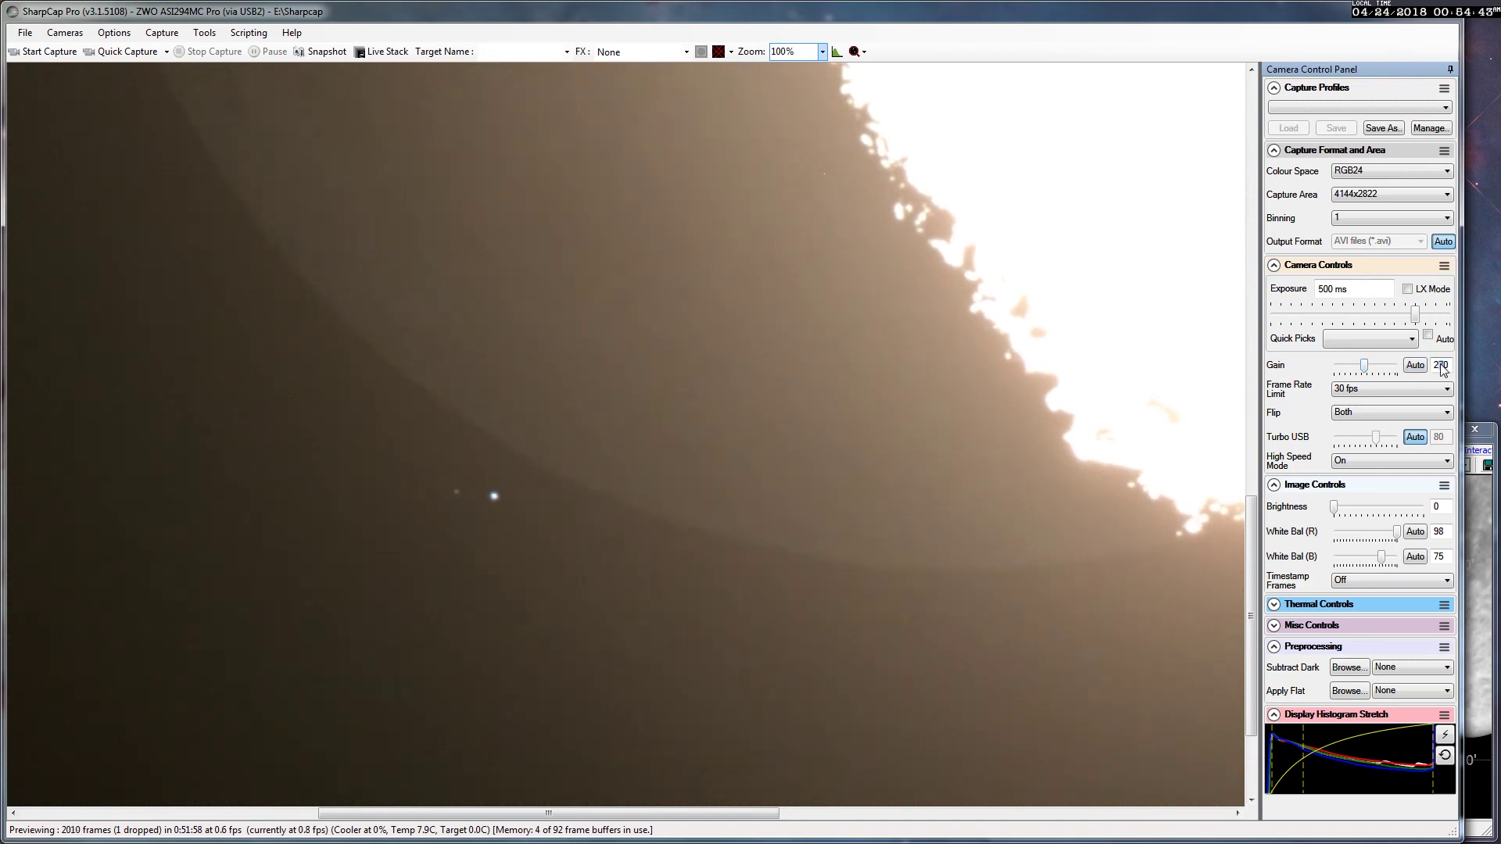
text(250)
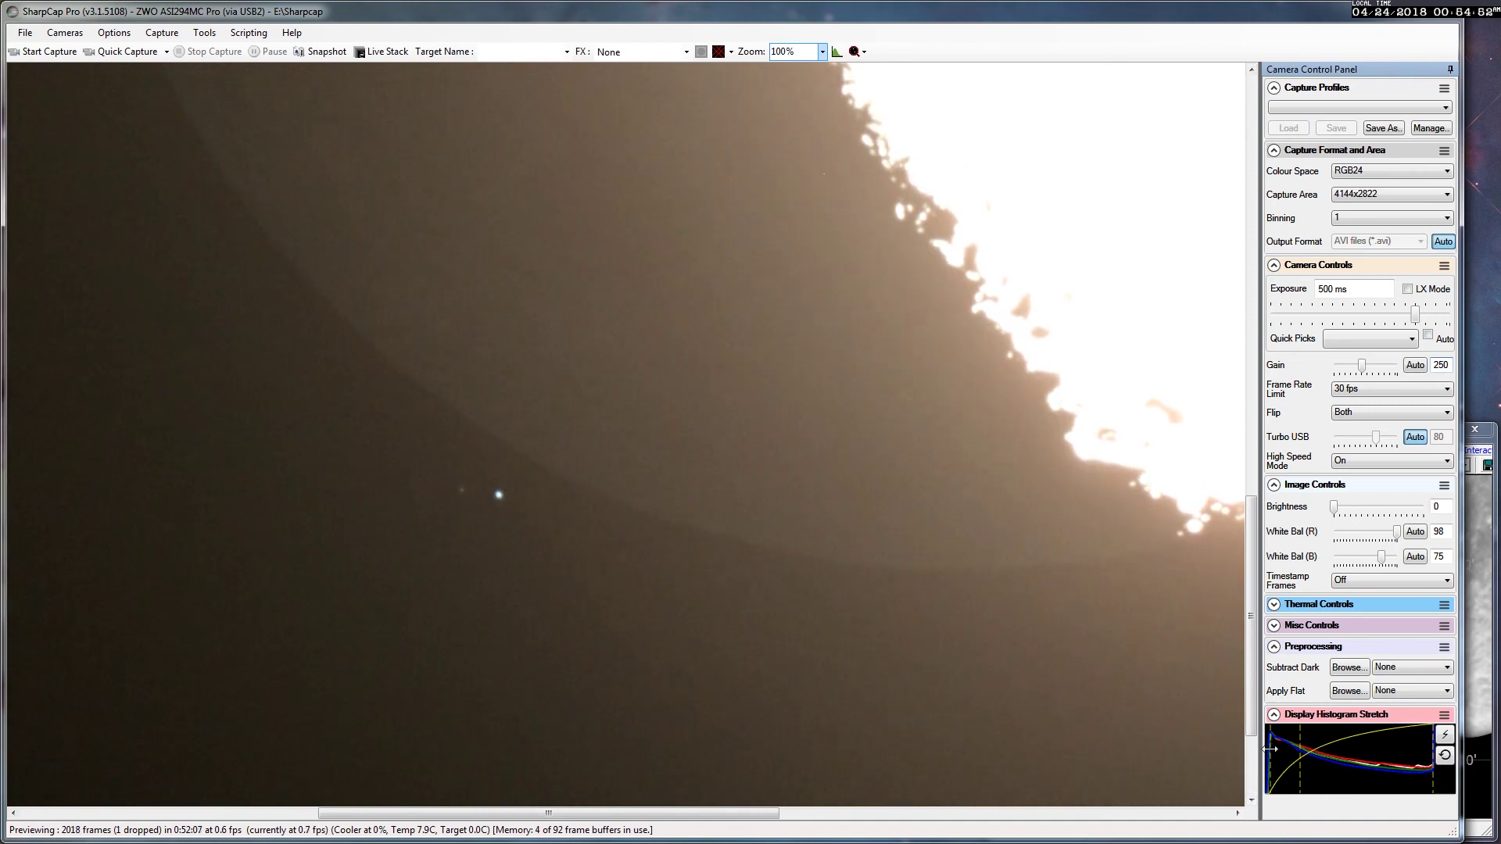
drag(1272, 748, 1274, 749)
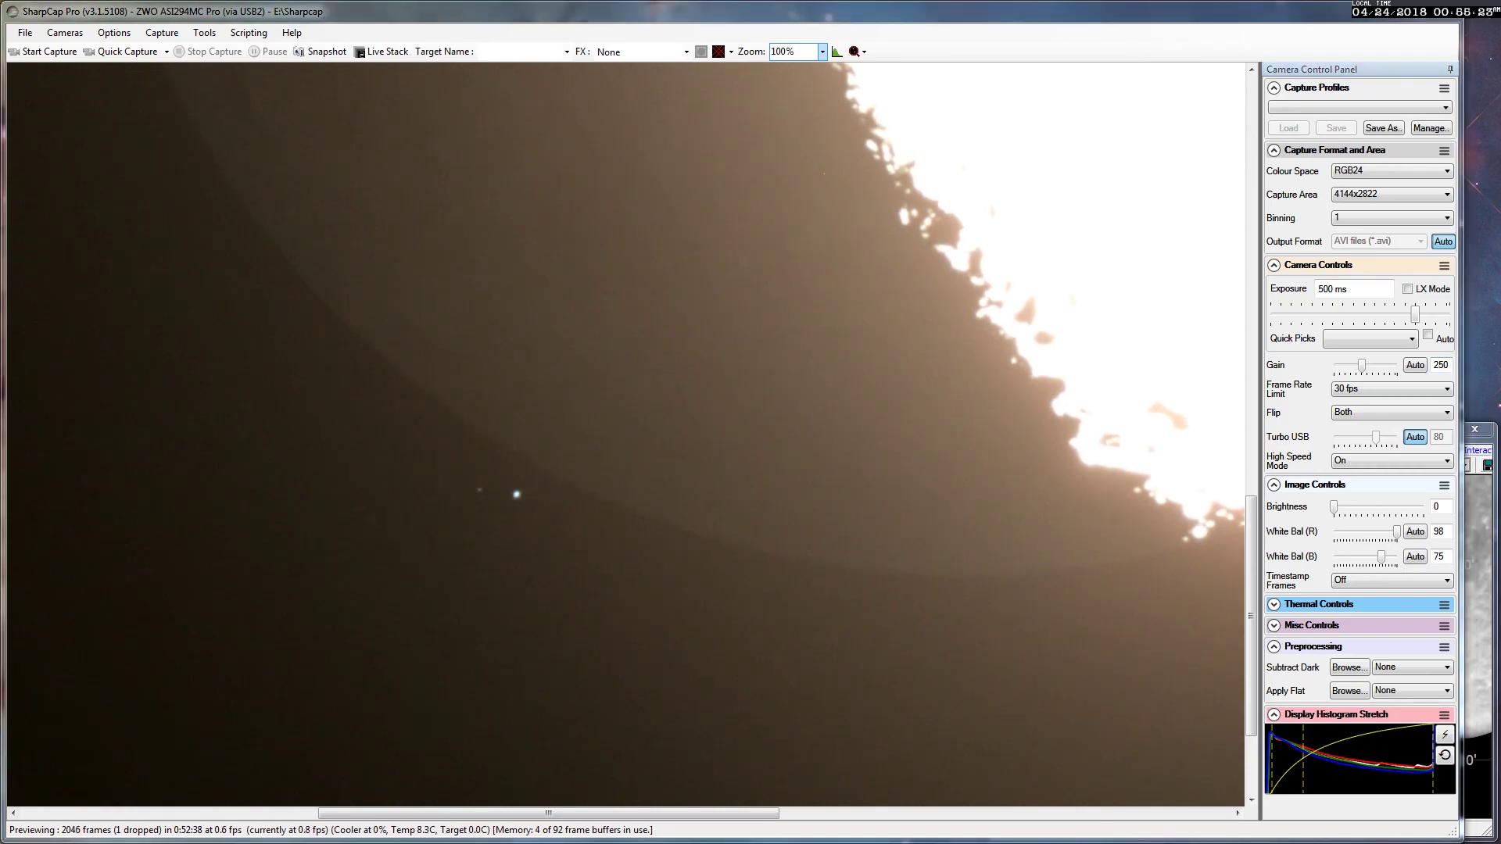
Compare the star pair near the dark limb with 7 Leo in the Interactive Atlas, and enlarge the preview to 250%.
click(1481, 485)
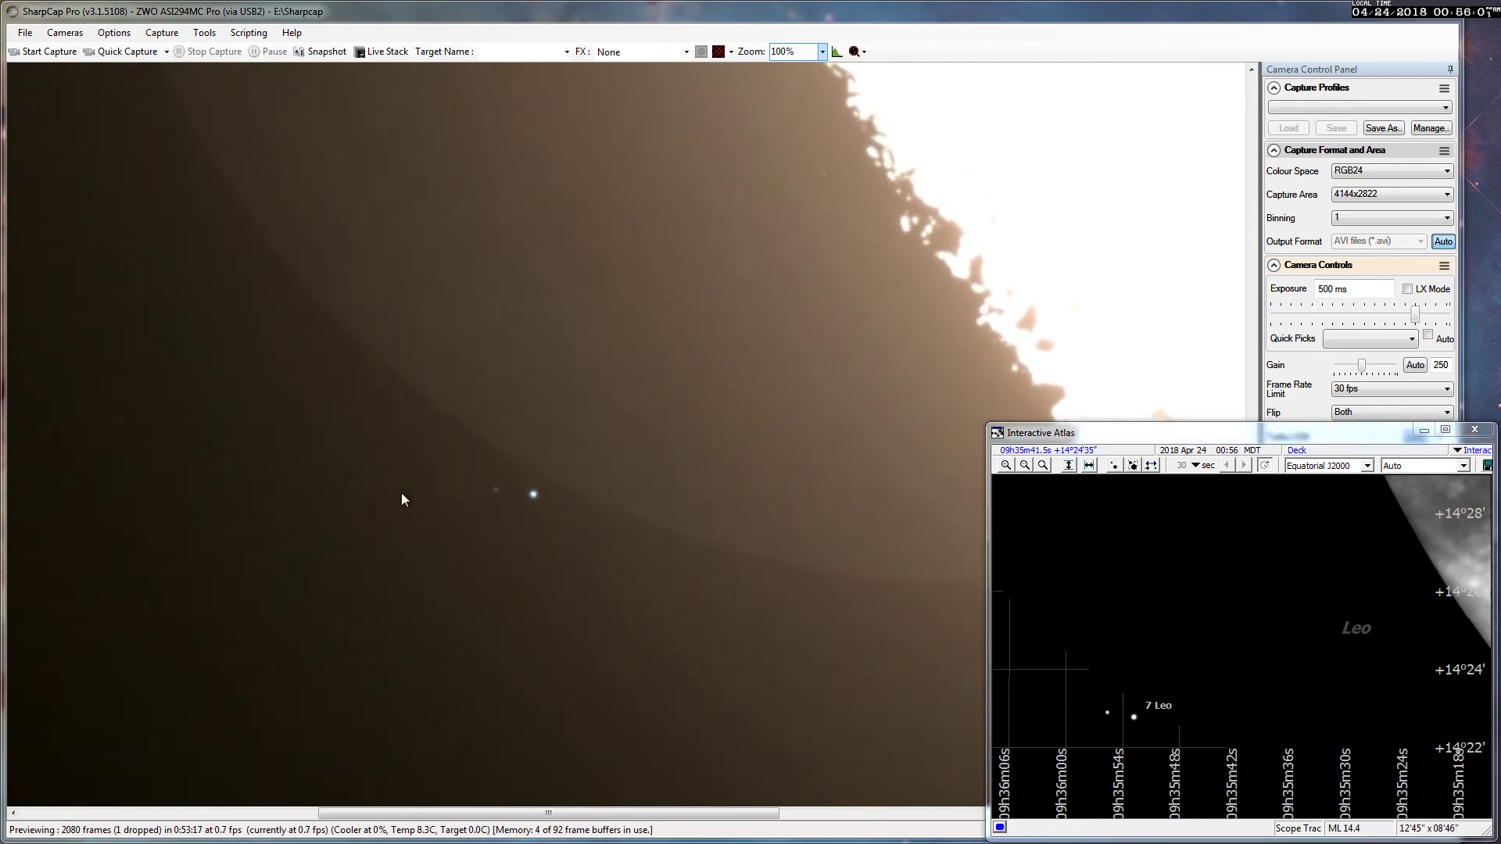
click(821, 52)
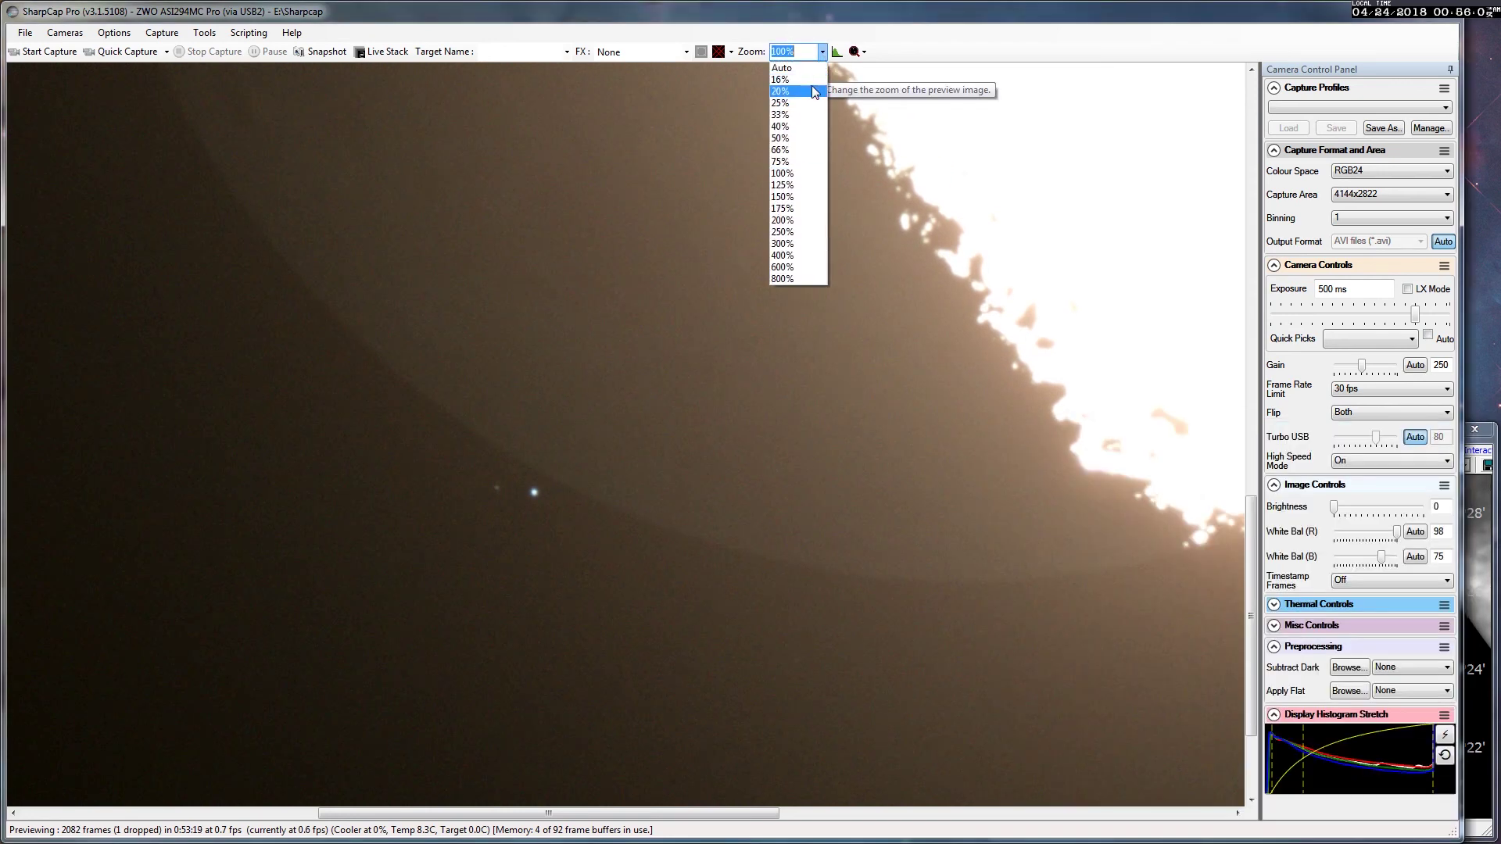
click(789, 232)
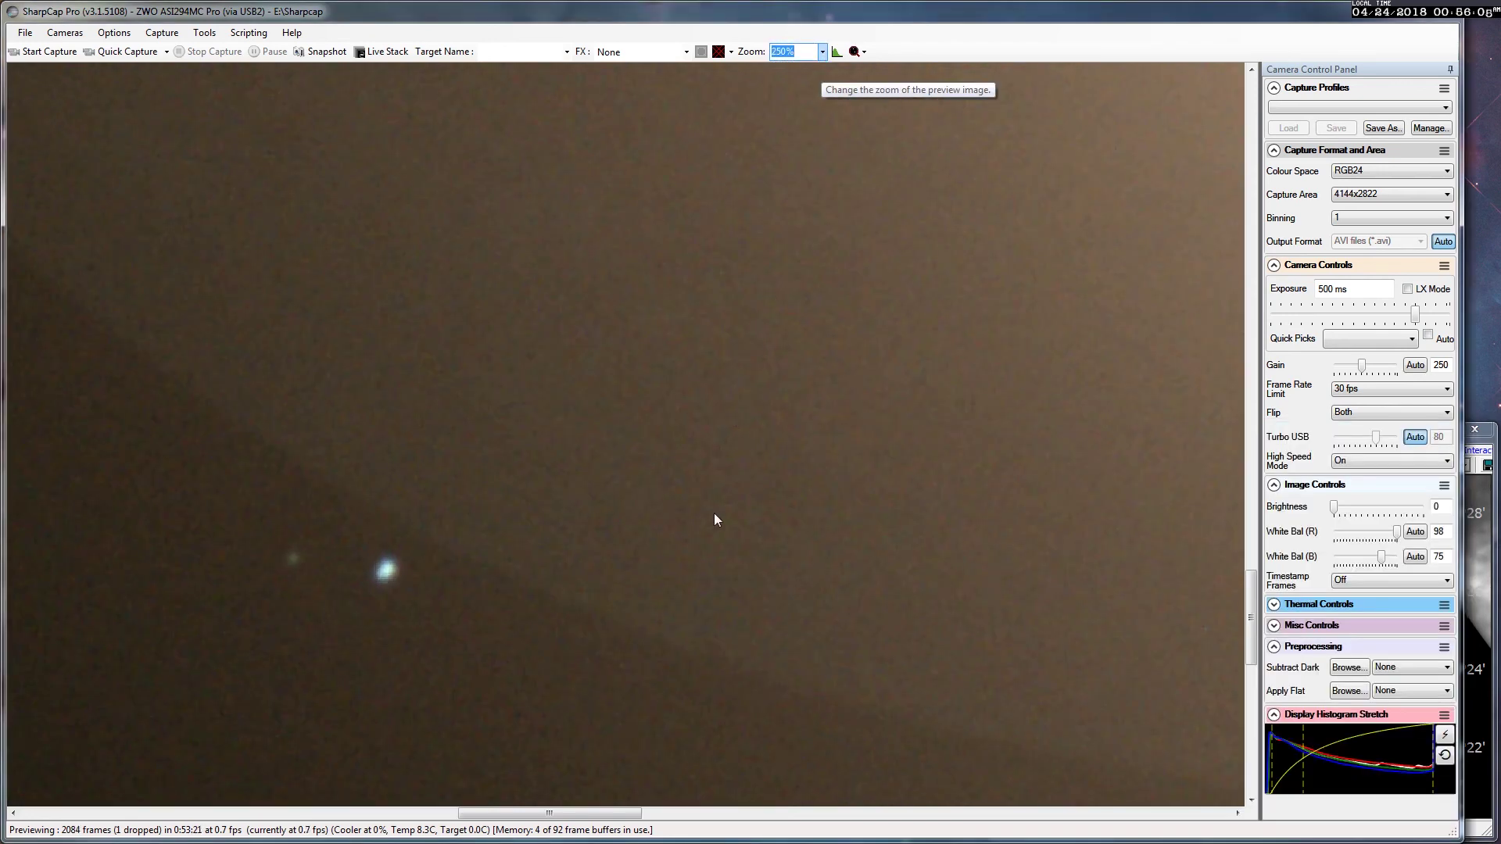
Reduce the exposure to 297 ms and brighten the preview by lowering the midtone and black levels of the display histogram stretch.
drag(1415, 314, 1408, 313)
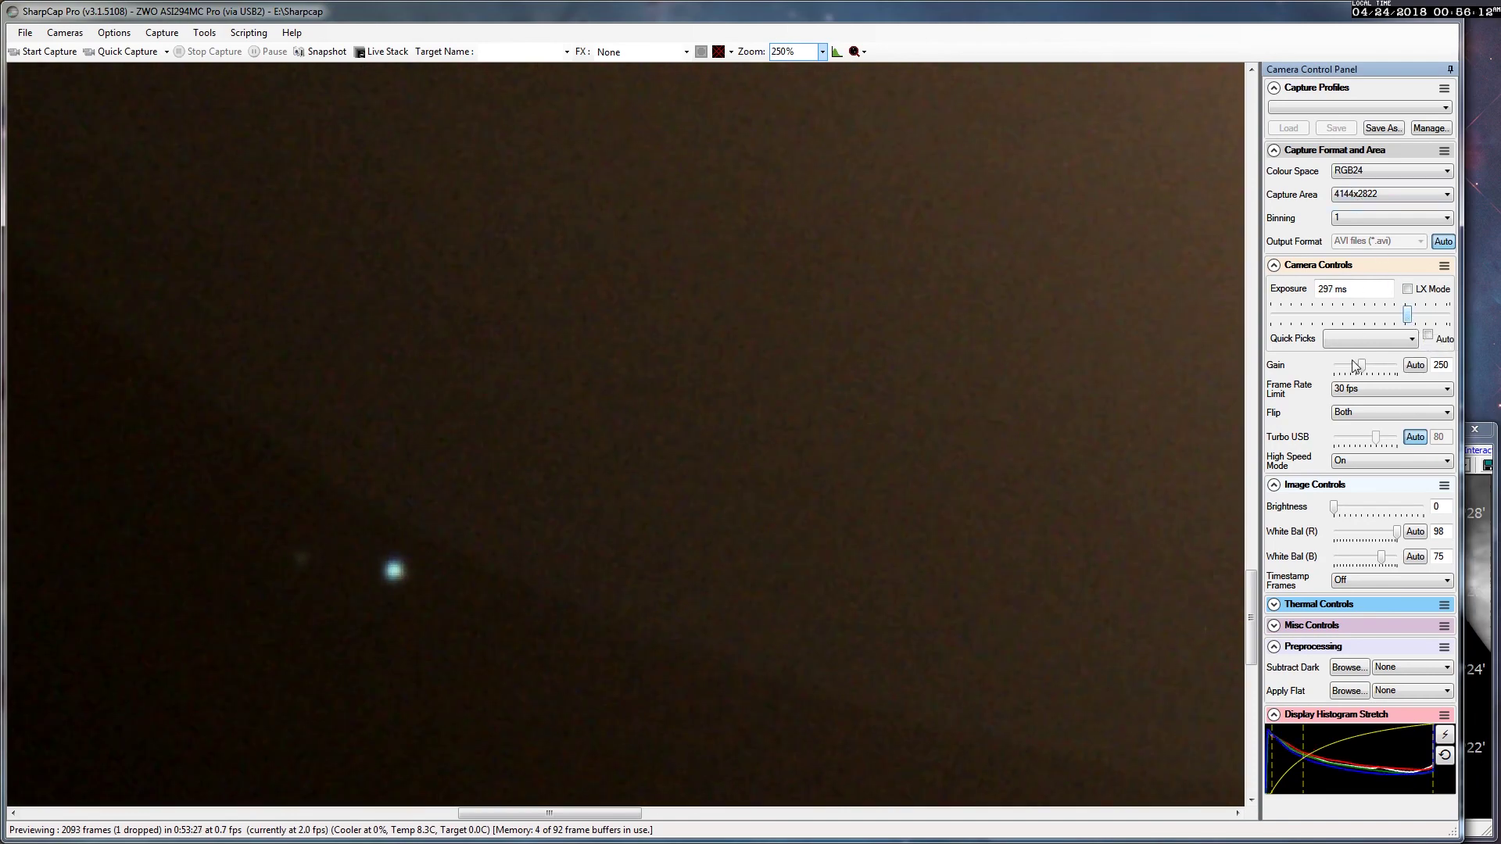
drag(1303, 739, 1294, 739)
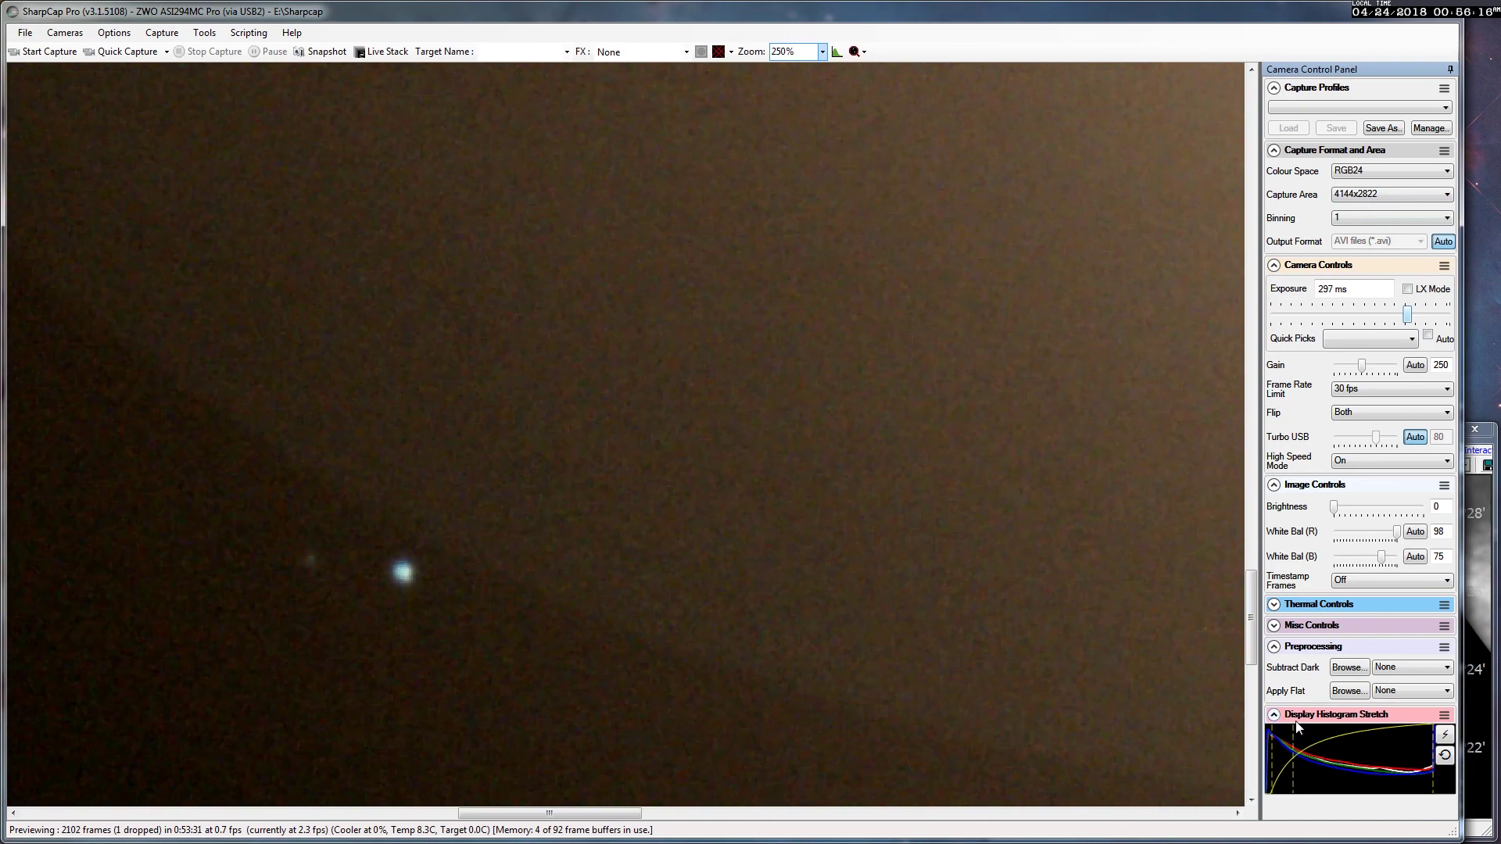
drag(1277, 739, 1272, 737)
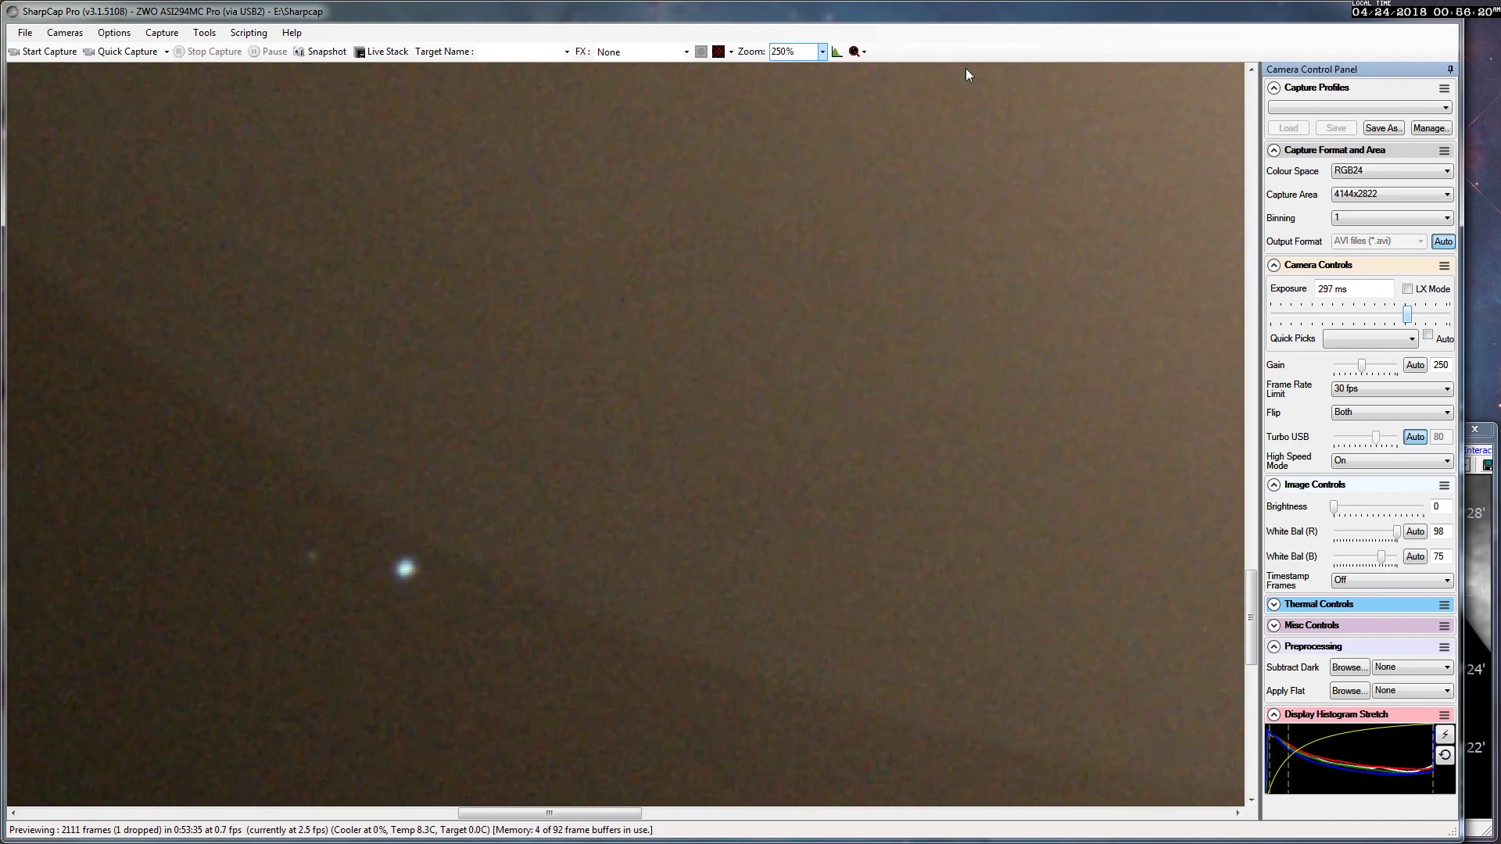
Reduce the live preview to 200% and further to 150% to watch the star pair reach the Moon's dark limb.
click(822, 52)
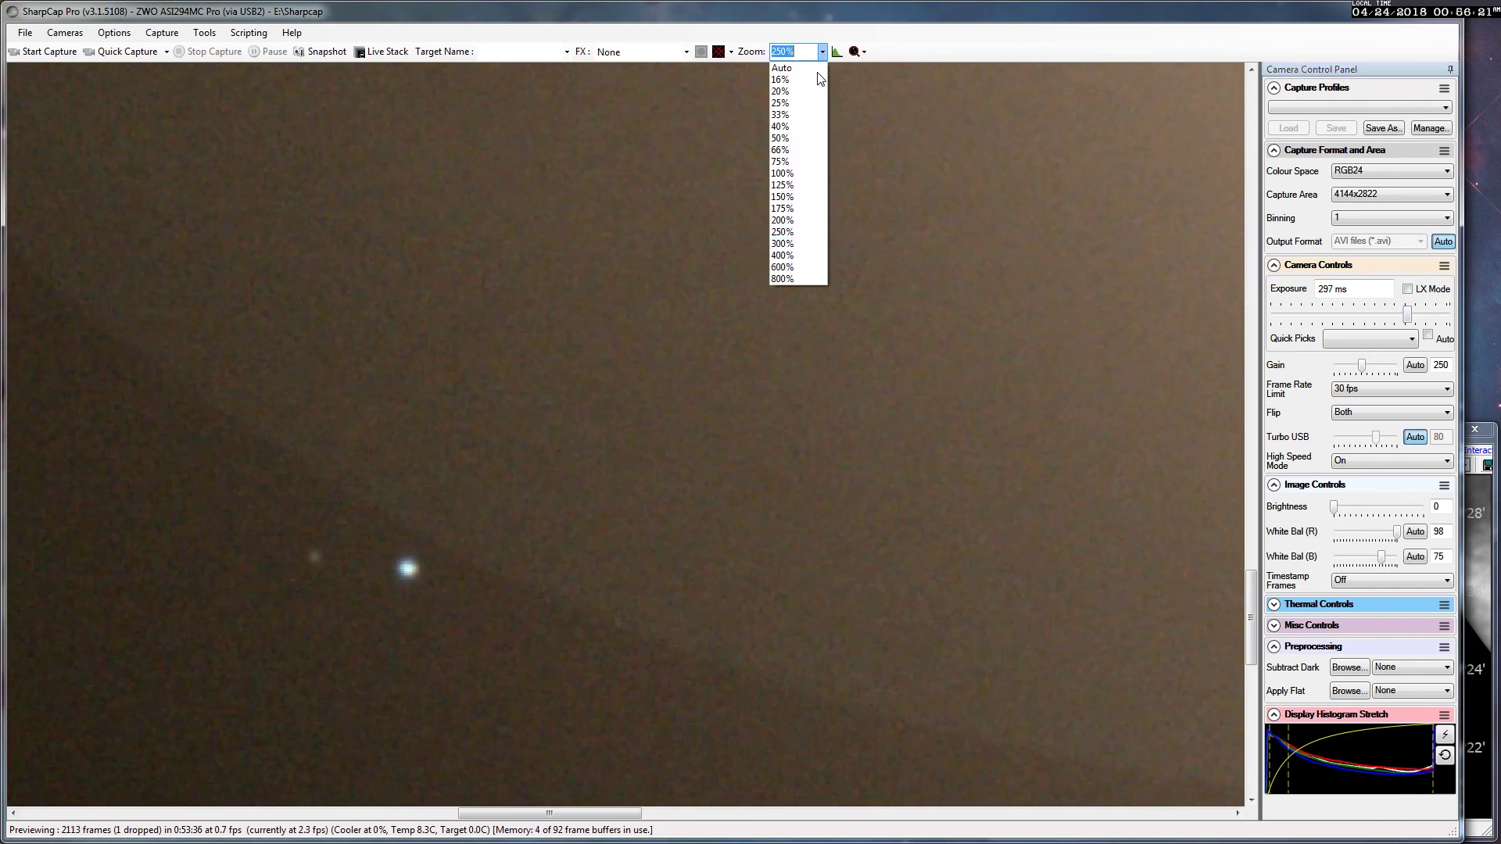
click(795, 221)
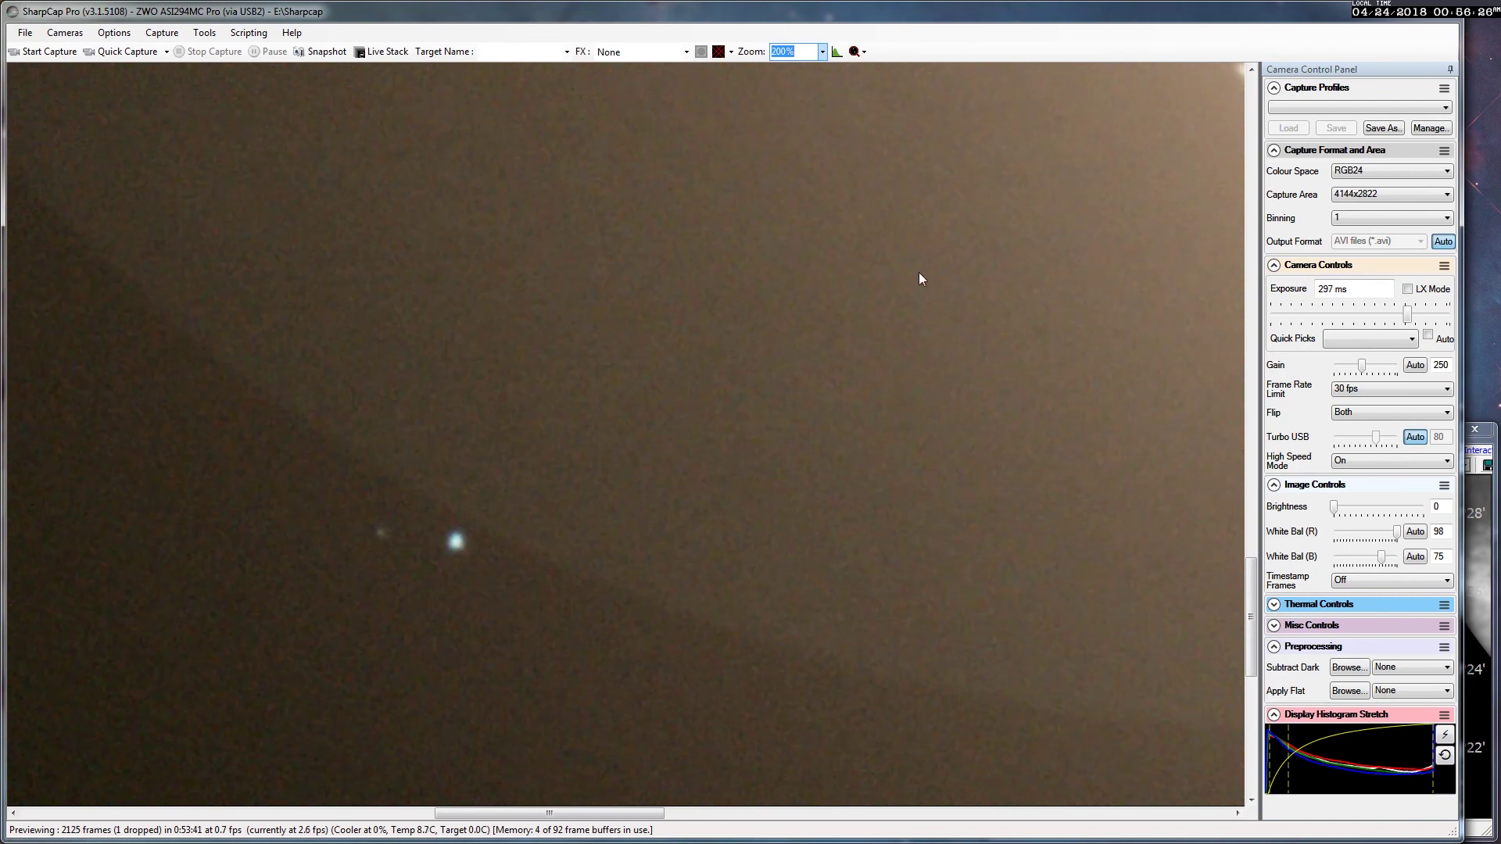
click(1043, 264)
click(822, 52)
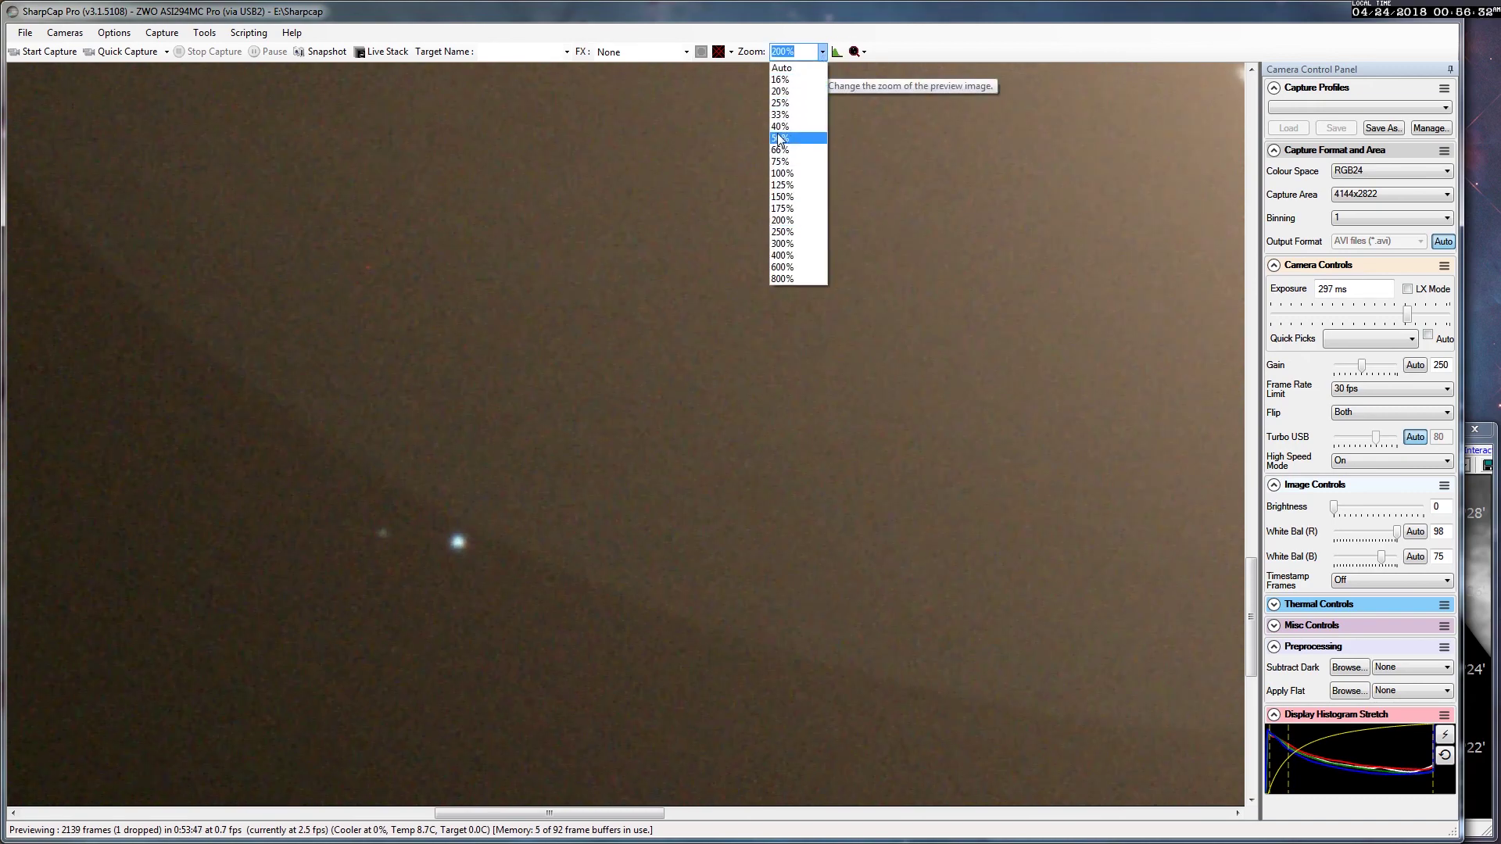
click(789, 197)
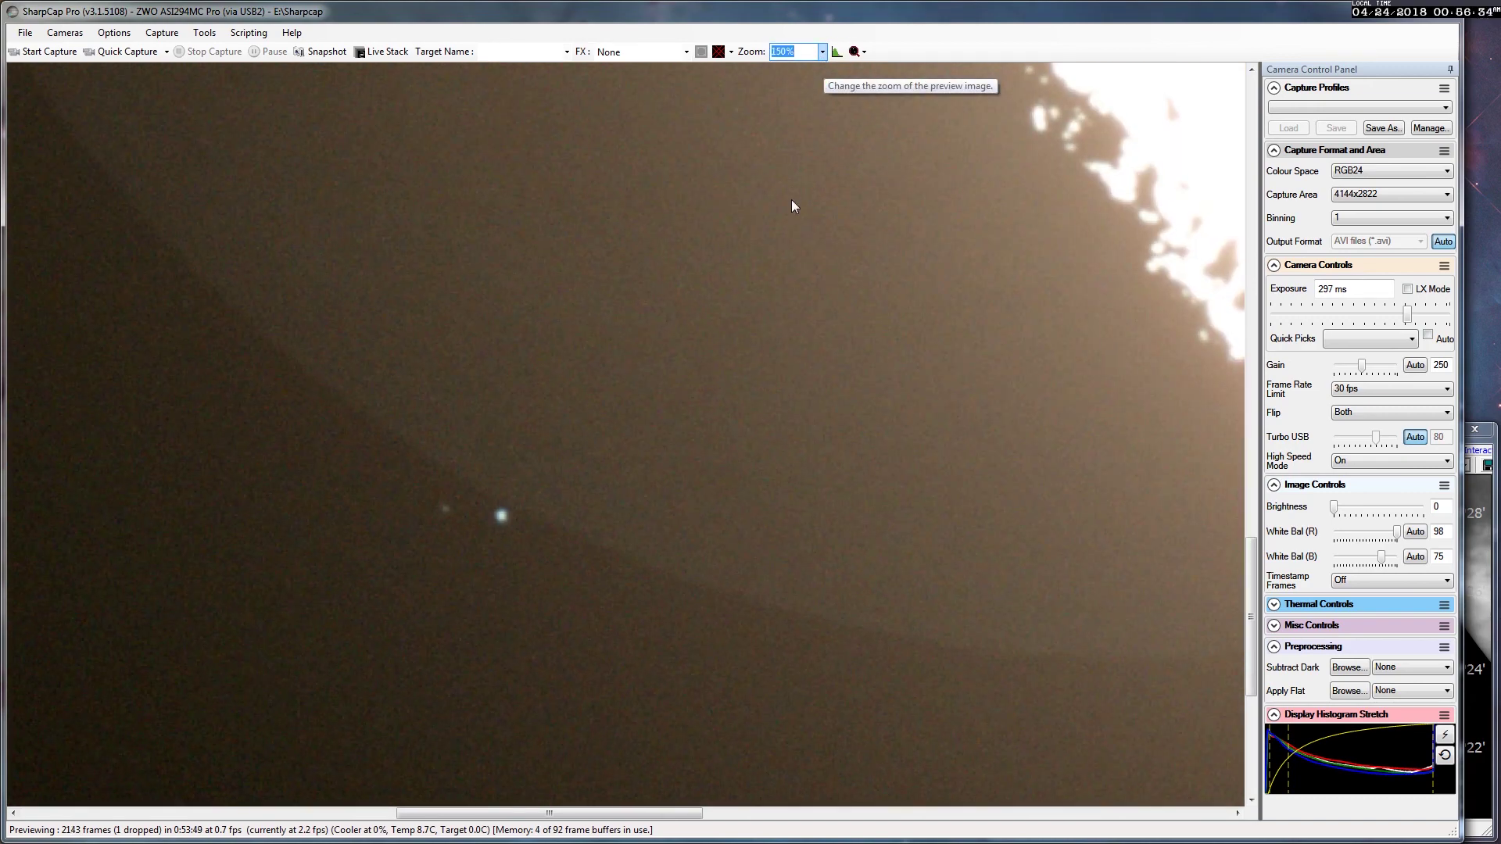
Lower the camera gain to 208 and set the exposure to 500 ms.
click(1412, 317)
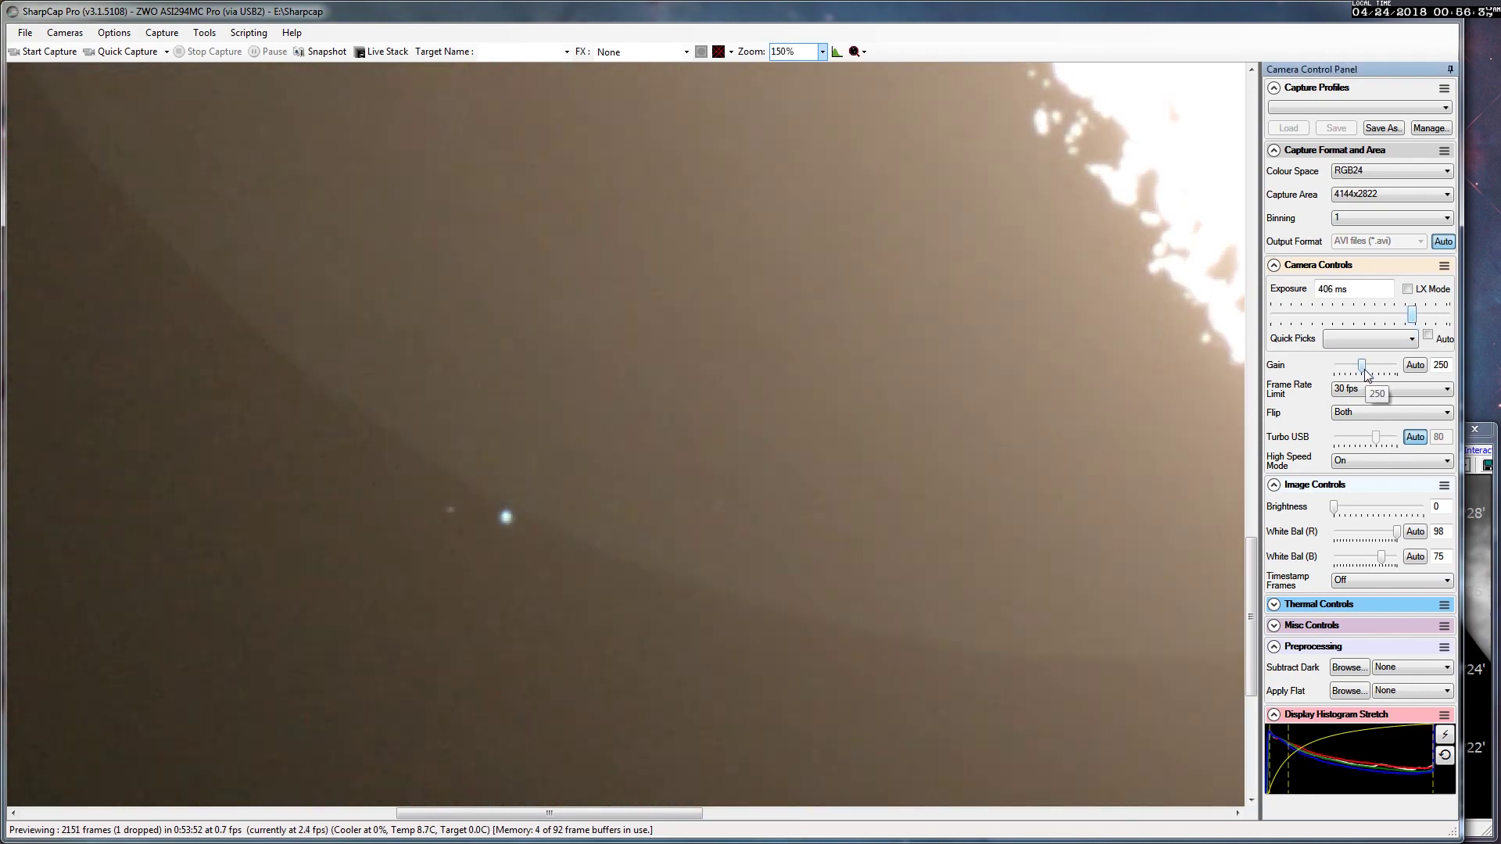
click(1361, 367)
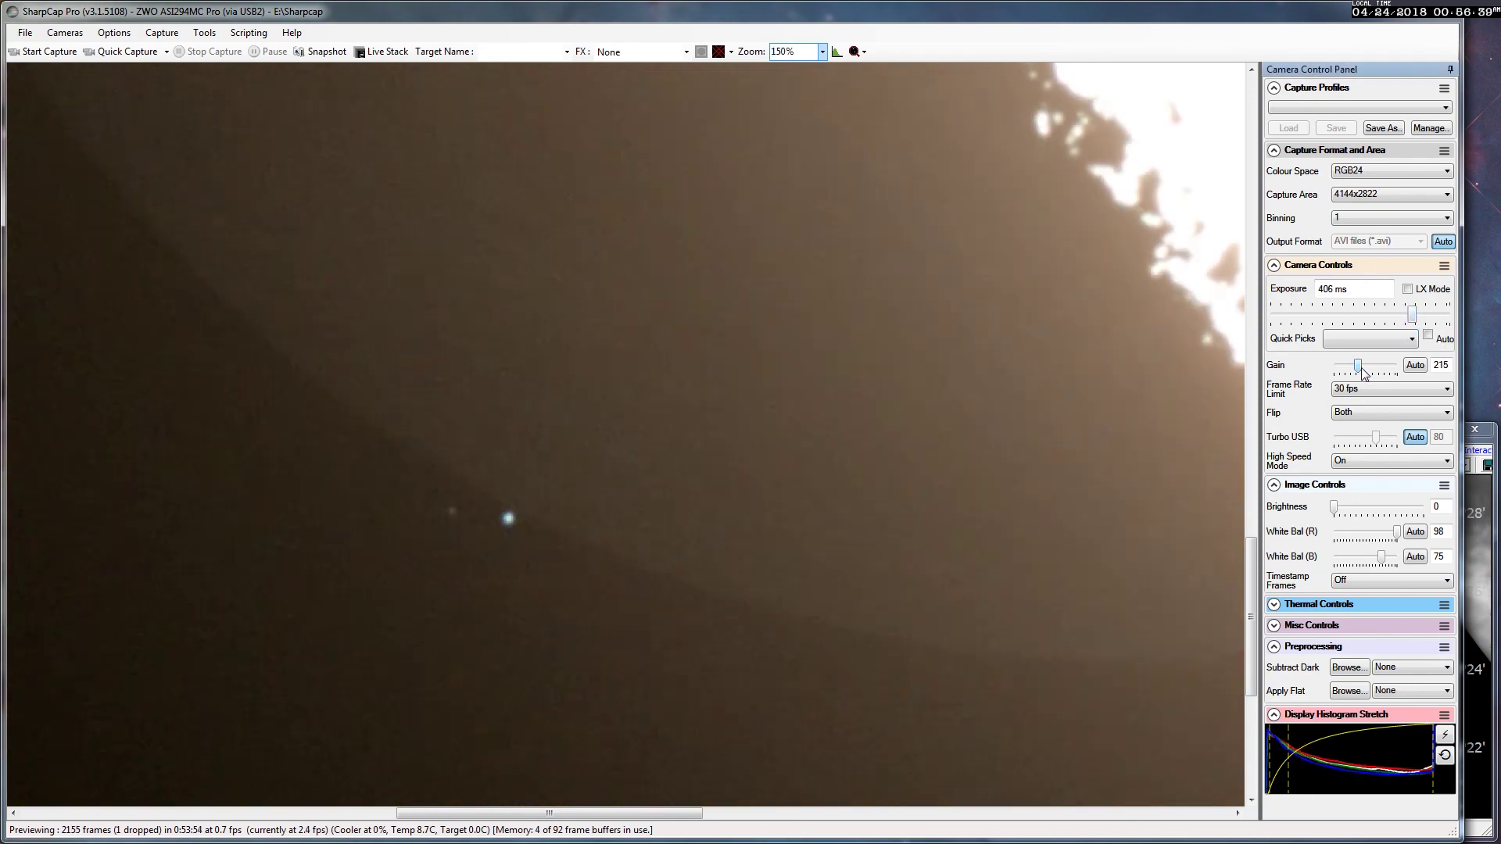
click(1362, 374)
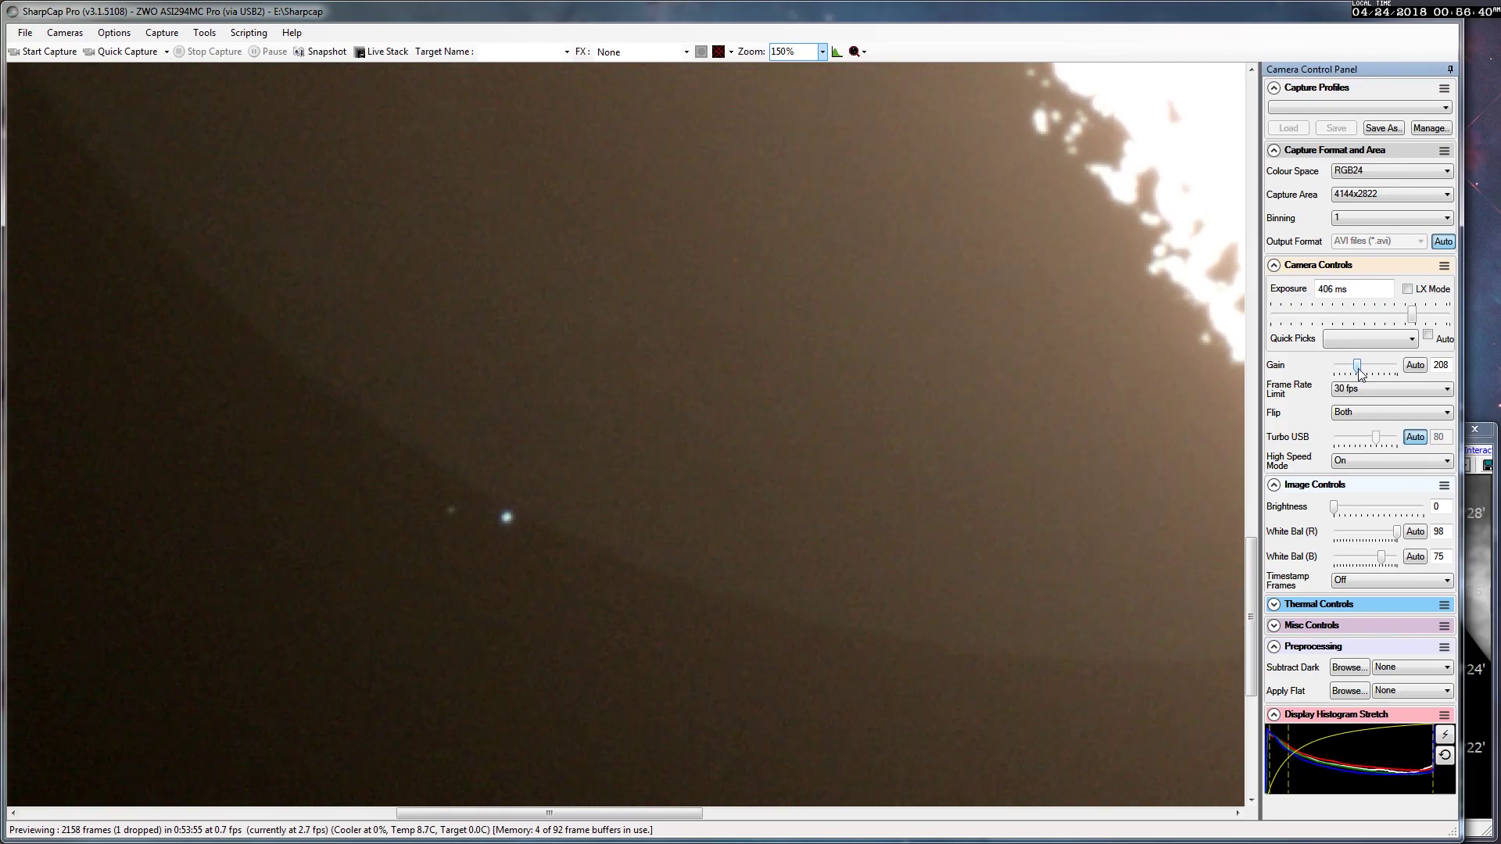
drag(1331, 289, 1311, 291)
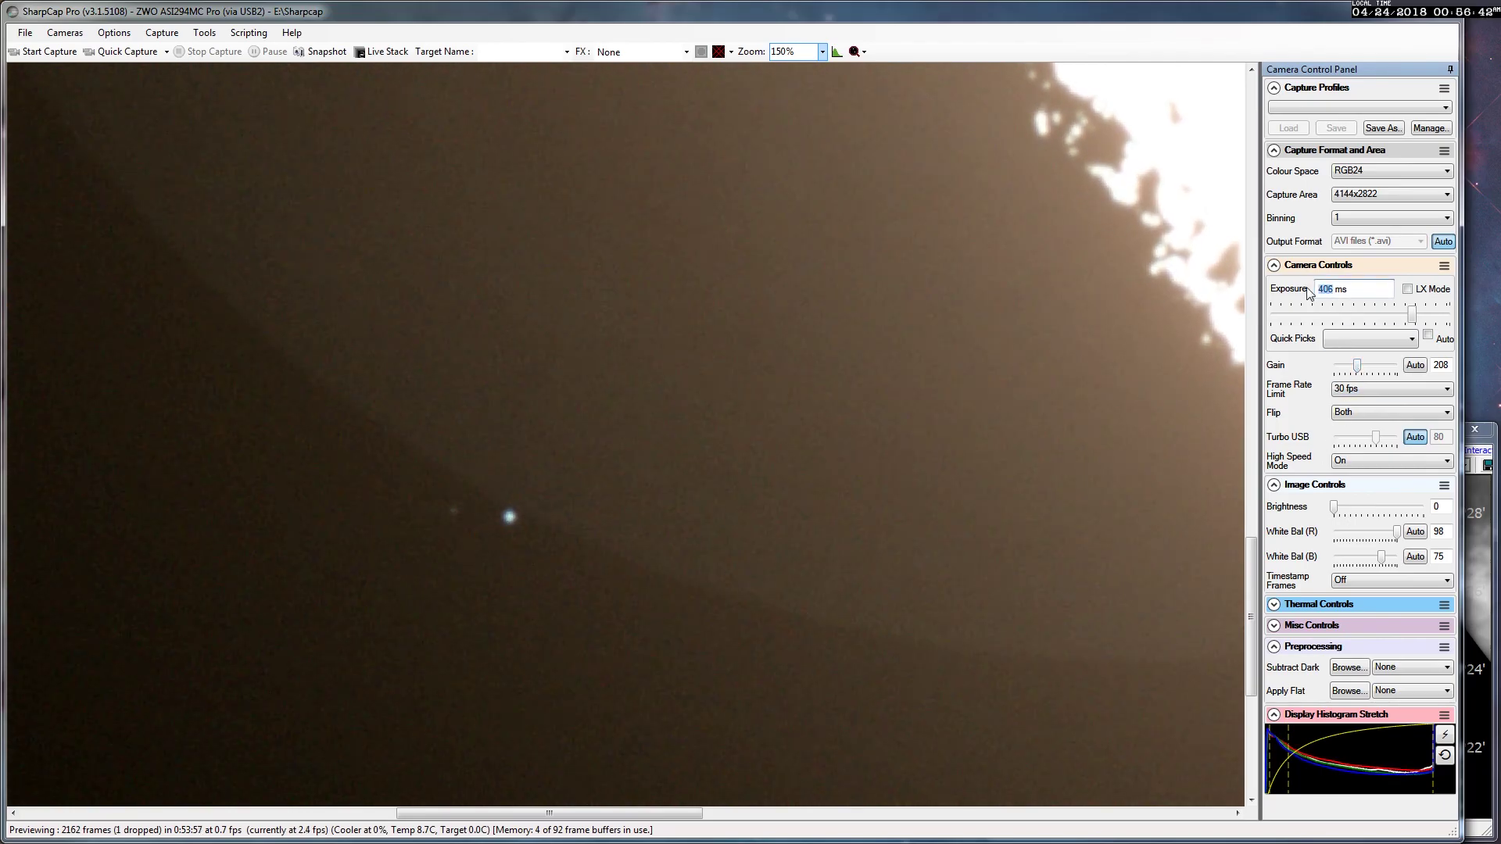
text(500)
key(Return)
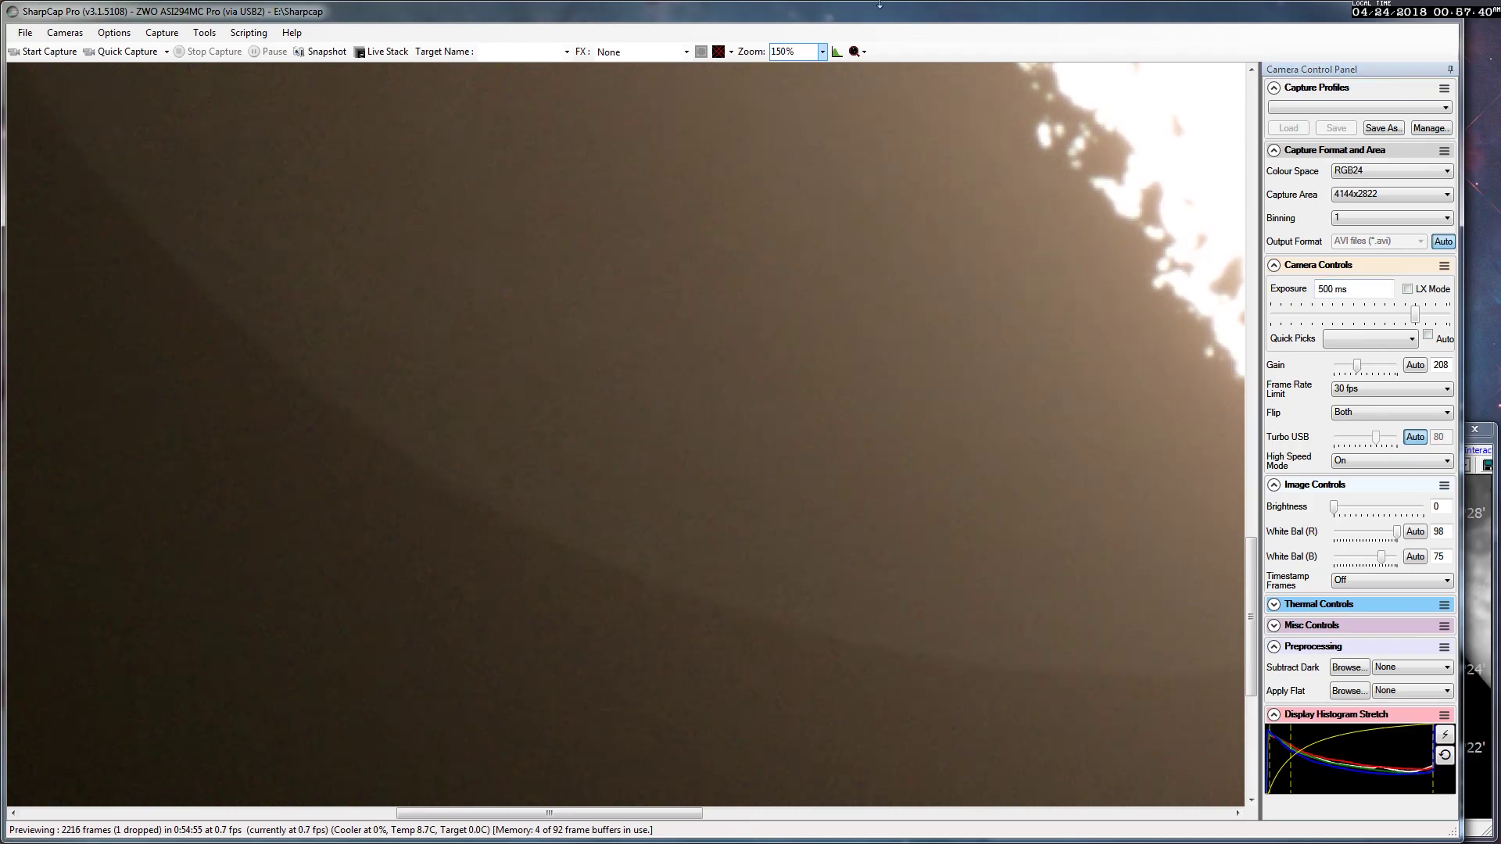
Fit the whole Moon in the preview with Auto zoom and check 7 Leo's position in the Interactive Atlas.
click(822, 52)
click(781, 68)
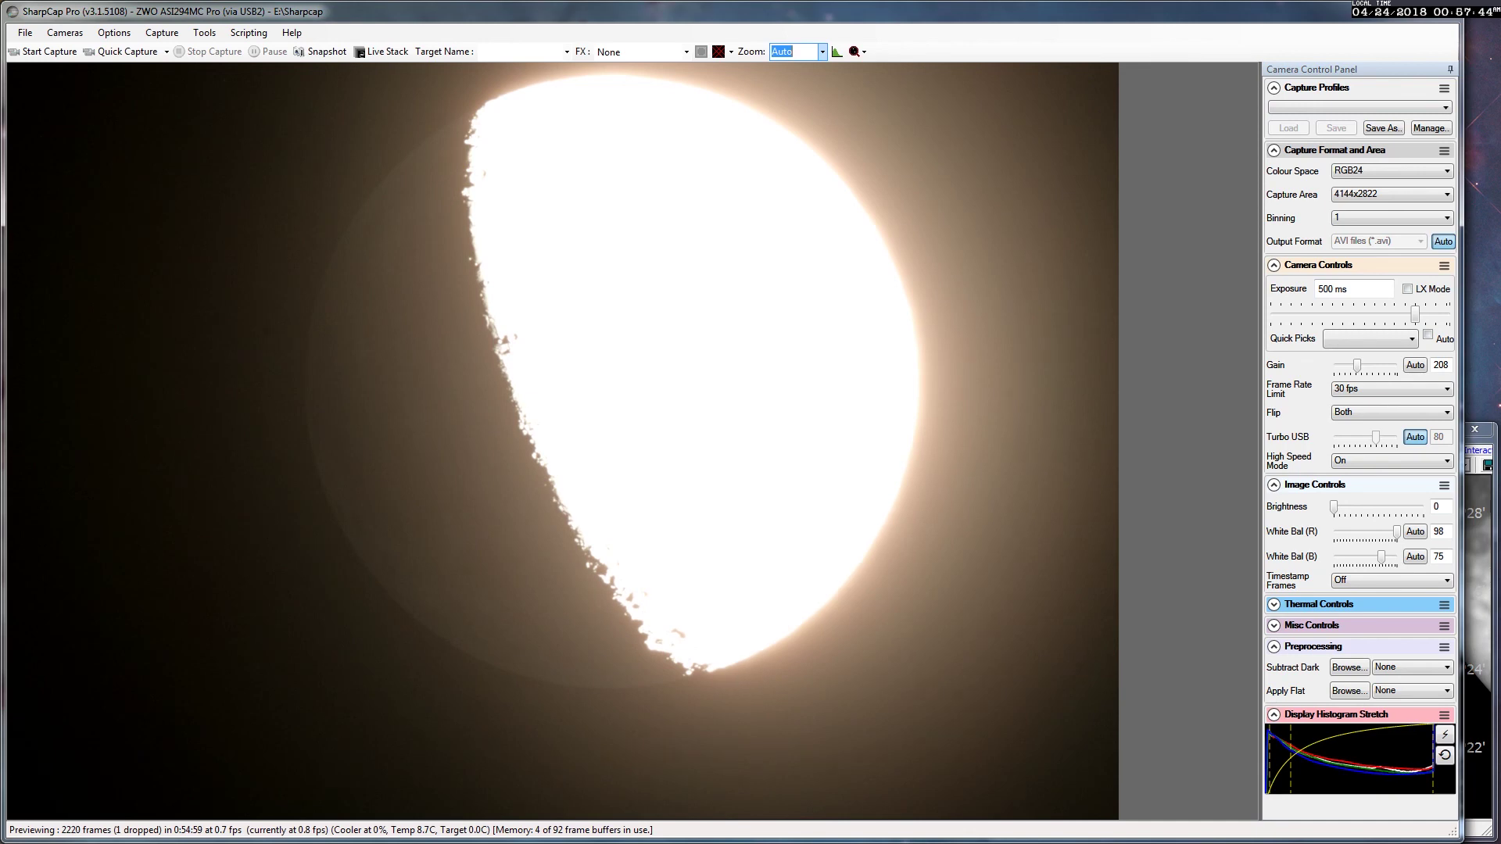
key(alt+Tab)
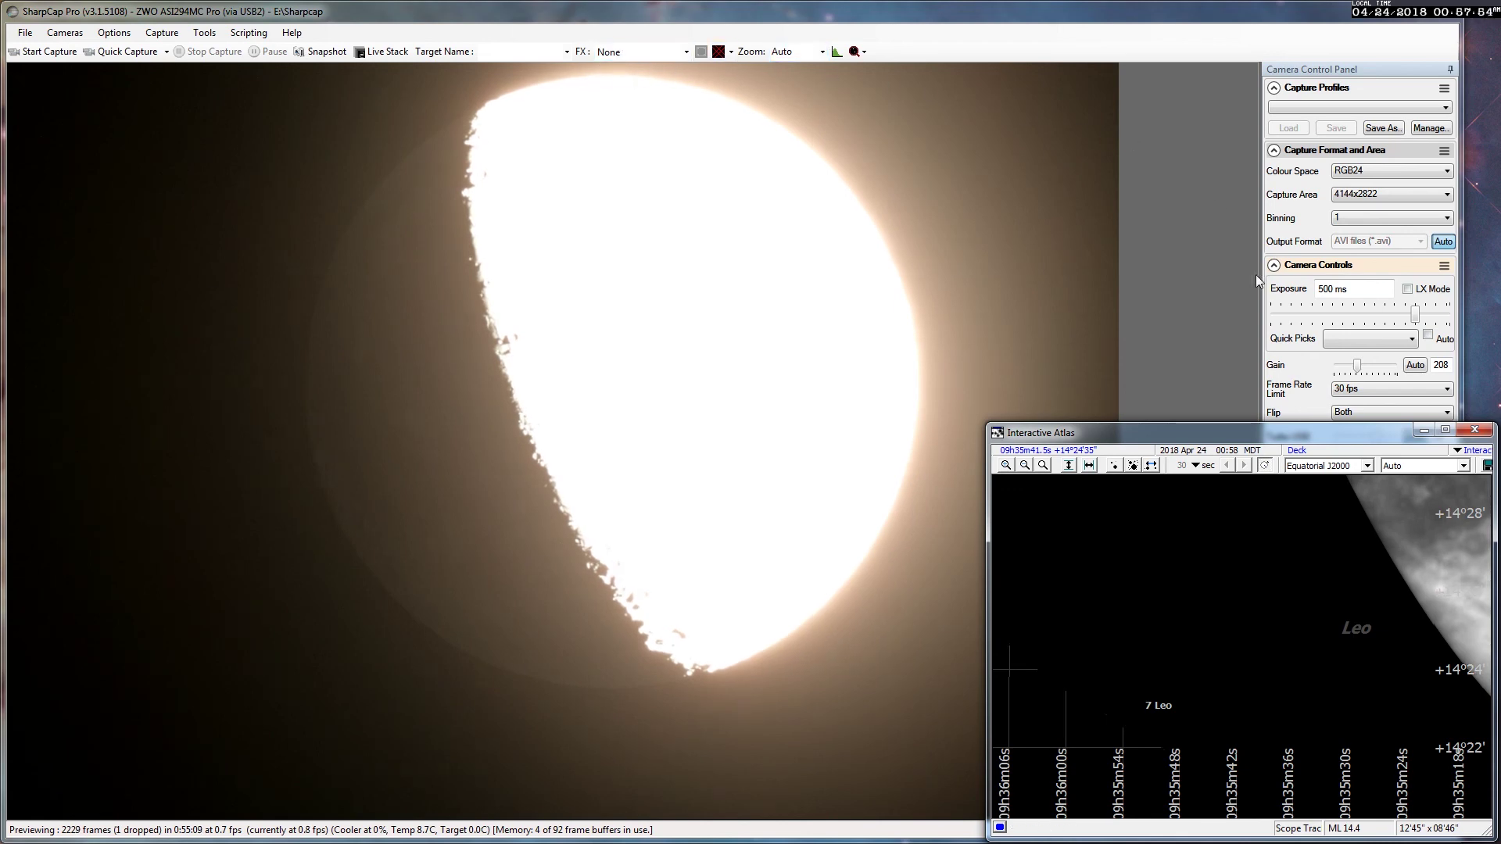
Expose for the sunlit Moon with gain 0 and a 59 ms exposure, moving the histogram stretch's midtone level to the centre.
mouse_move(1416, 315)
drag(1358, 365, 1330, 368)
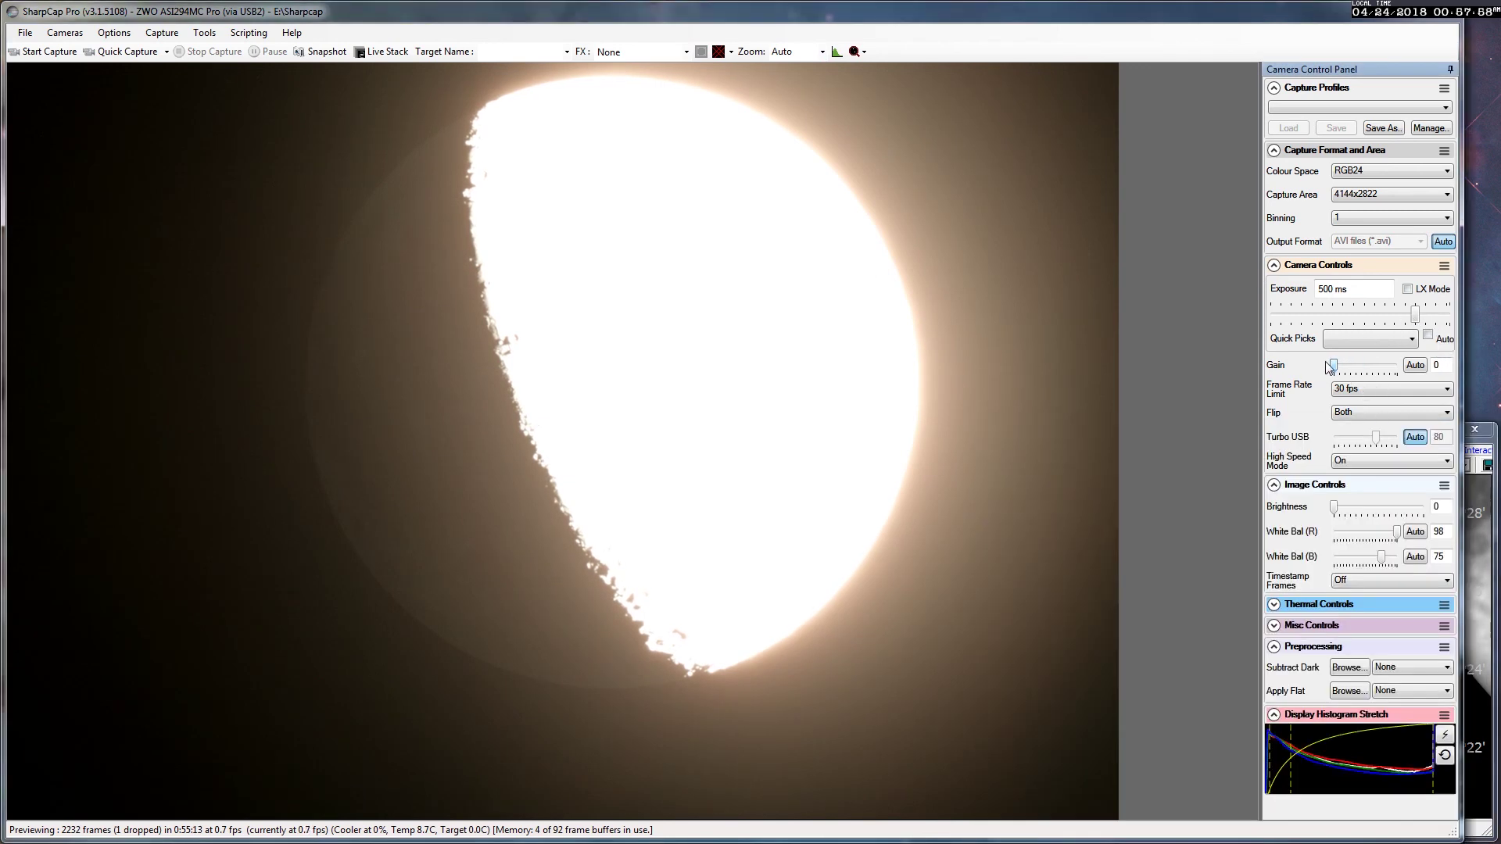
drag(1414, 314, 1399, 313)
drag(1291, 735, 1340, 754)
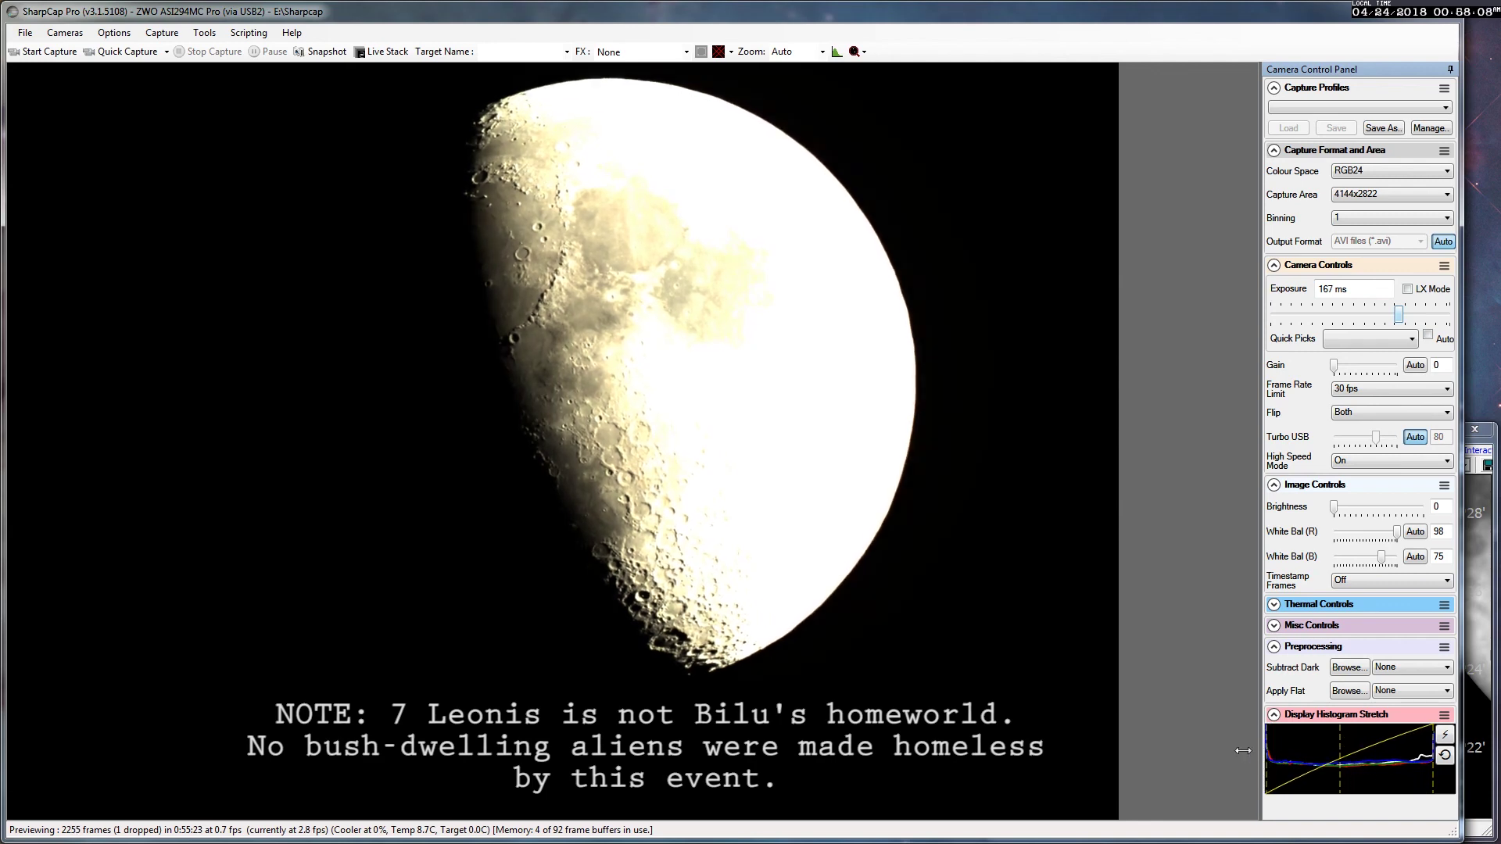
mouse_move(1398, 319)
mouse_down()
mouse_move(1358, 321)
mouse_move(1385, 323)
mouse_up()
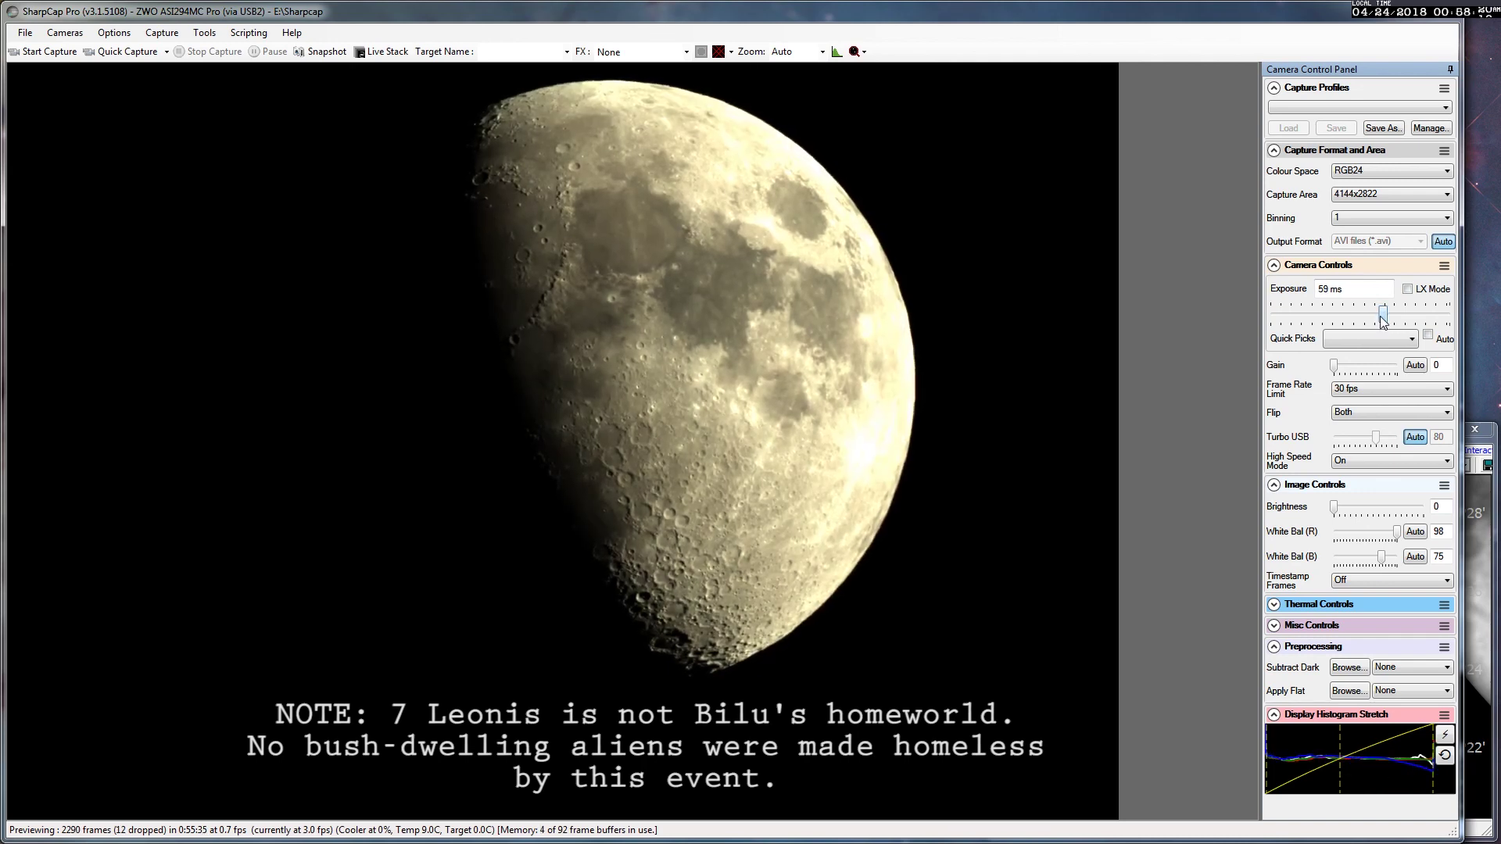